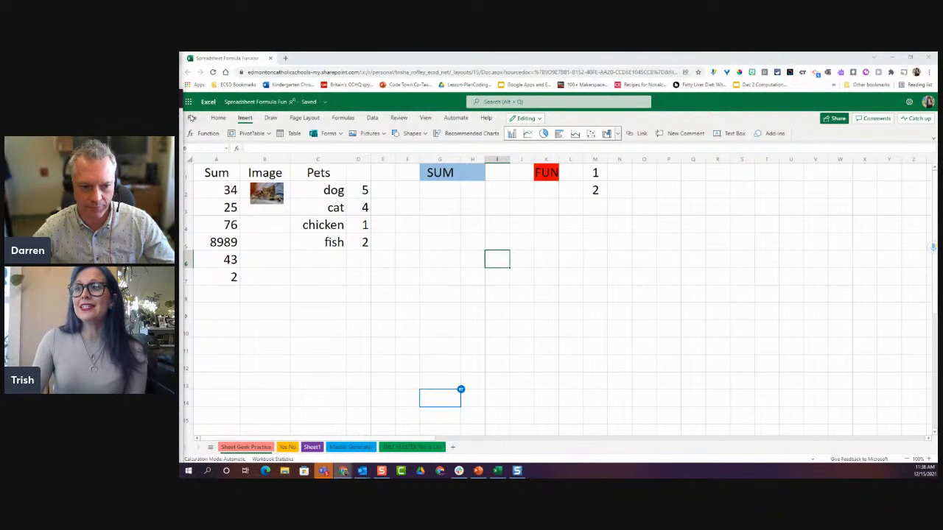
left_click(191, 118)
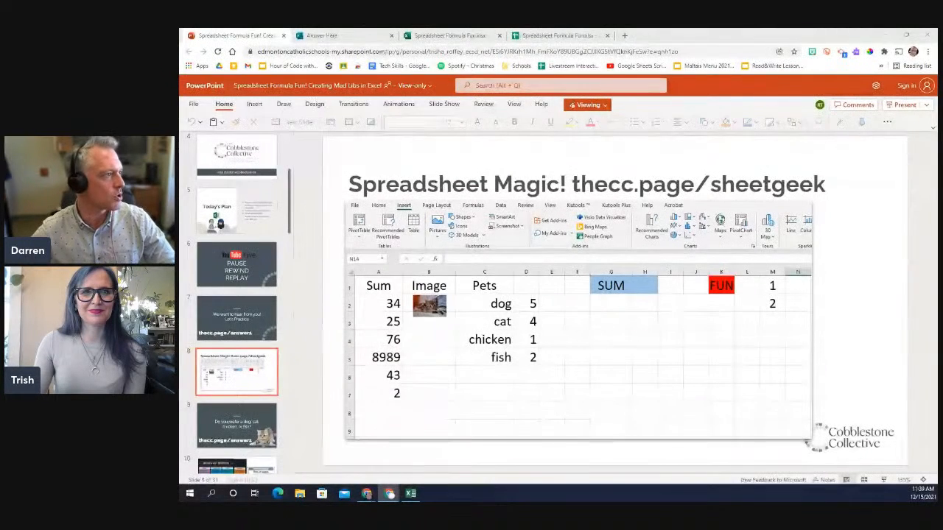
Open thecc.page/sheetgeek in a new browser tab
left_click(623, 38)
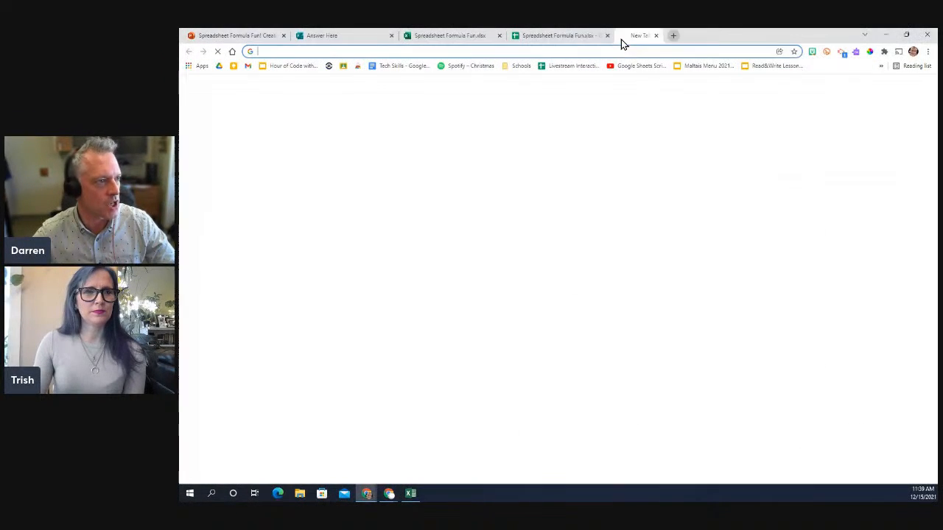
type("thecc.")
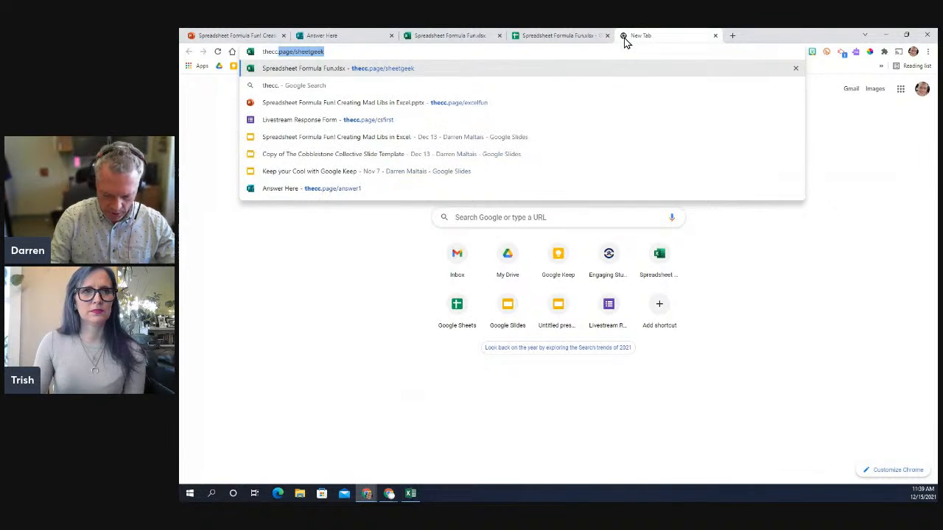
type("page/sheetgeek")
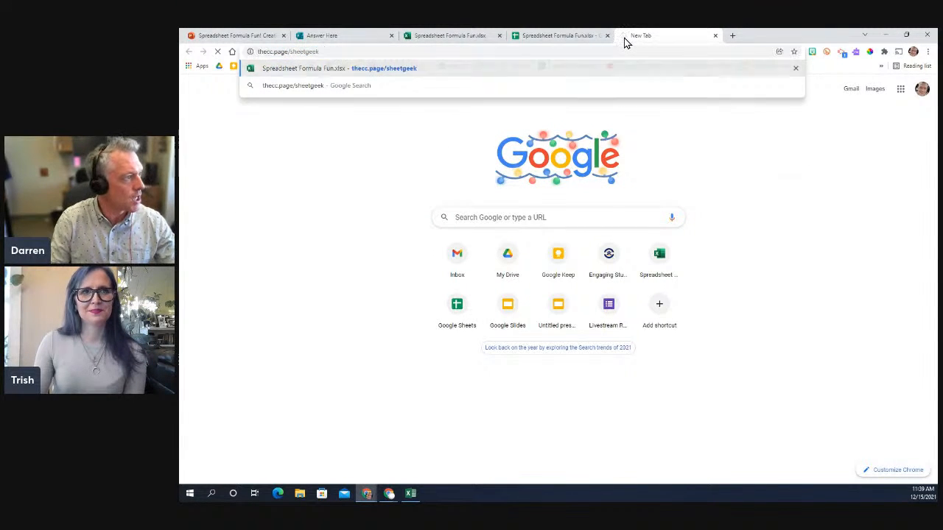
key("Return")
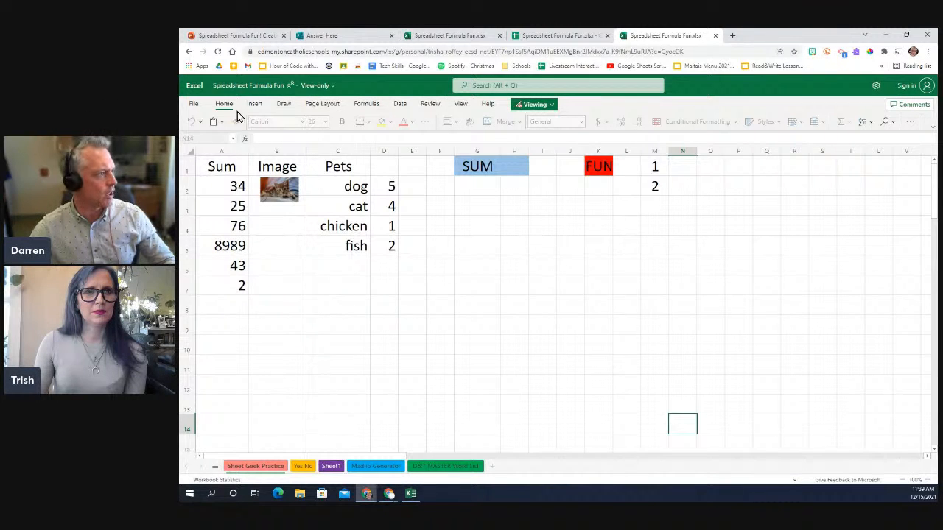
View the Save As download options of the view-only workbook and close its browser tab
left_click(194, 103)
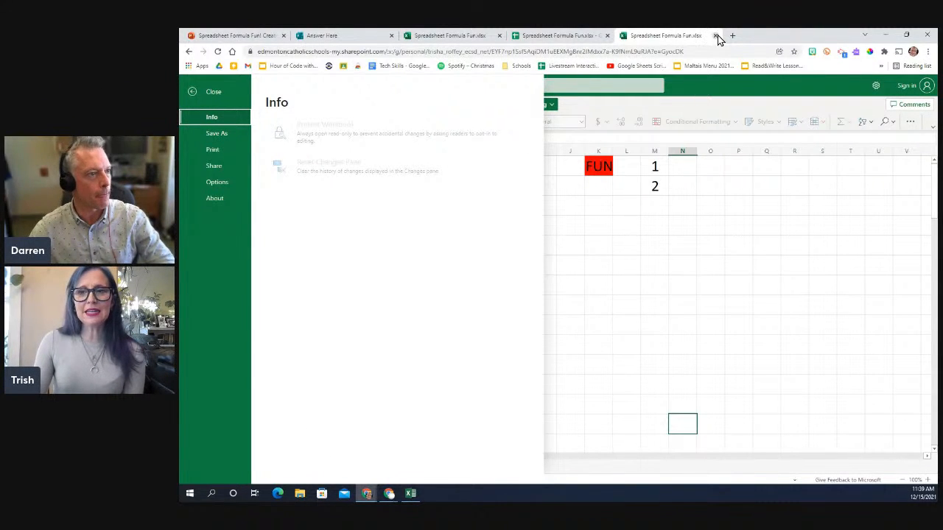
left_click(225, 134)
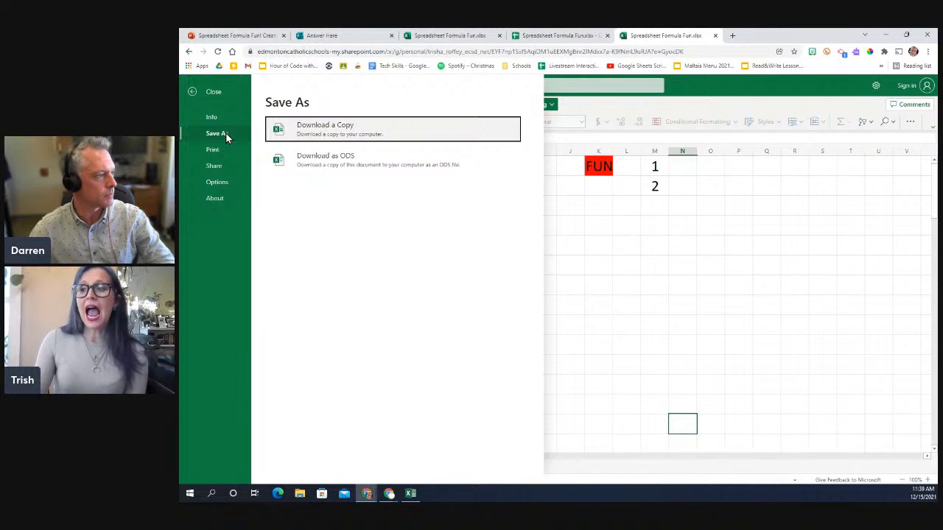
left_click(714, 35)
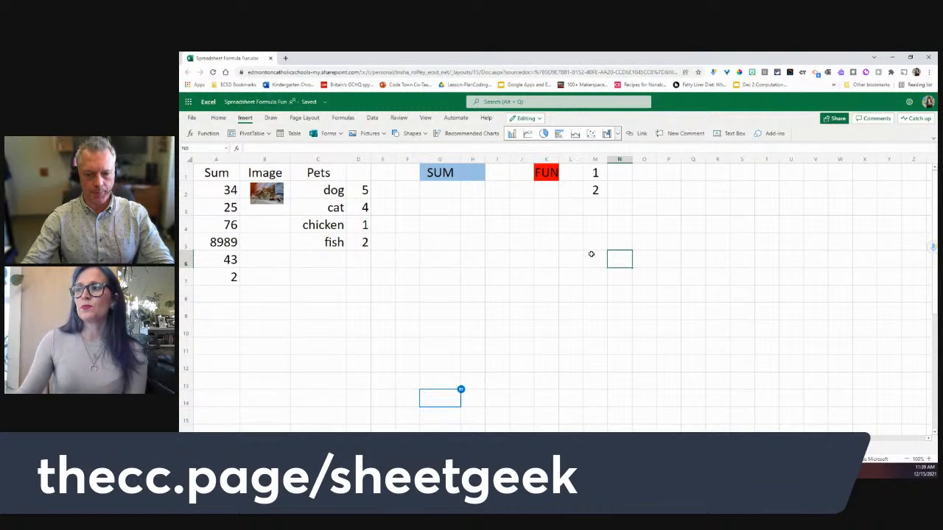
Switch the Spreadsheet Formula Fun workbook to Viewing mode and look at where its Save As command is
left_click(525, 118)
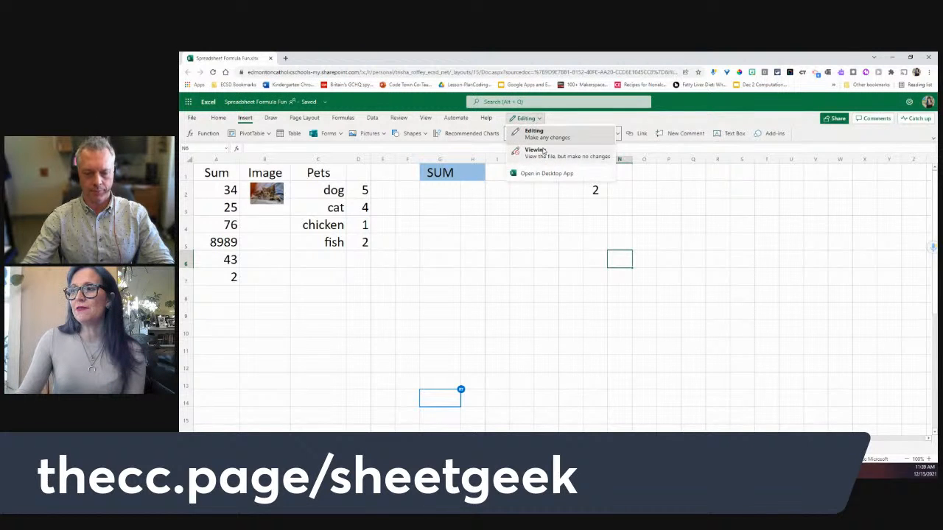
left_click(543, 155)
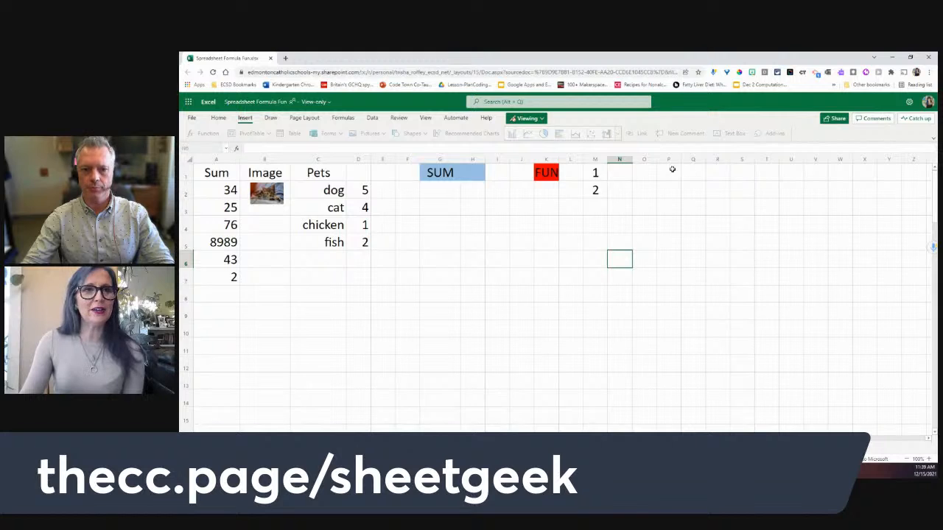
left_click(192, 118)
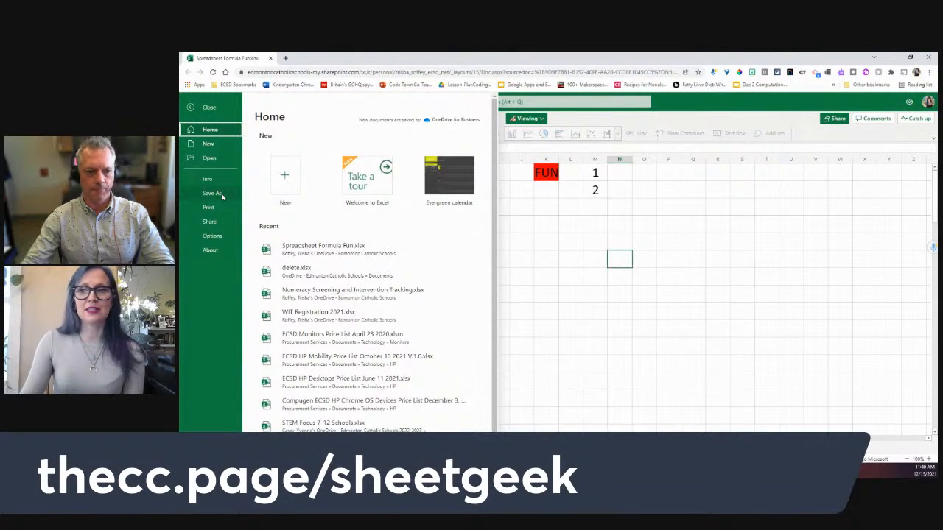
left_click(569, 259)
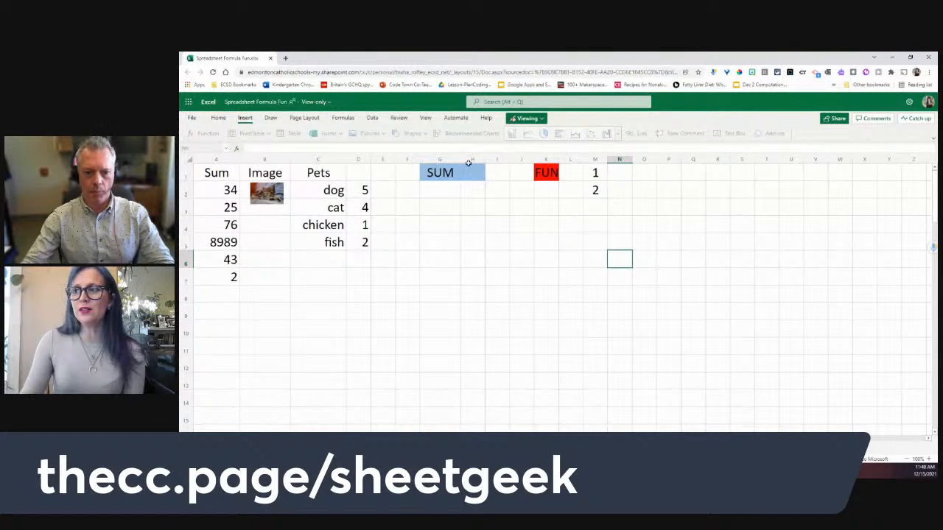
Return the workbook to Editing mode and switch to the same workbook in desktop Excel
left_click(535, 119)
left_click(533, 138)
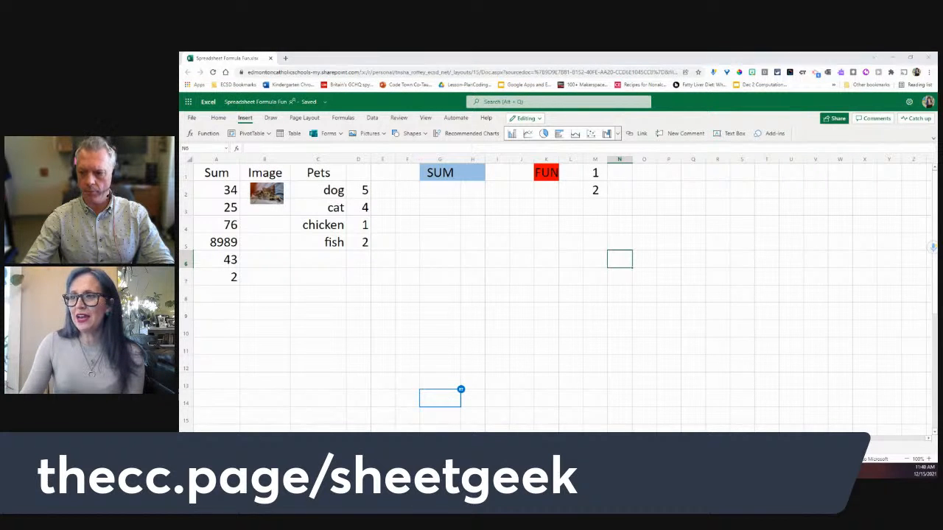
key("alt+Tab")
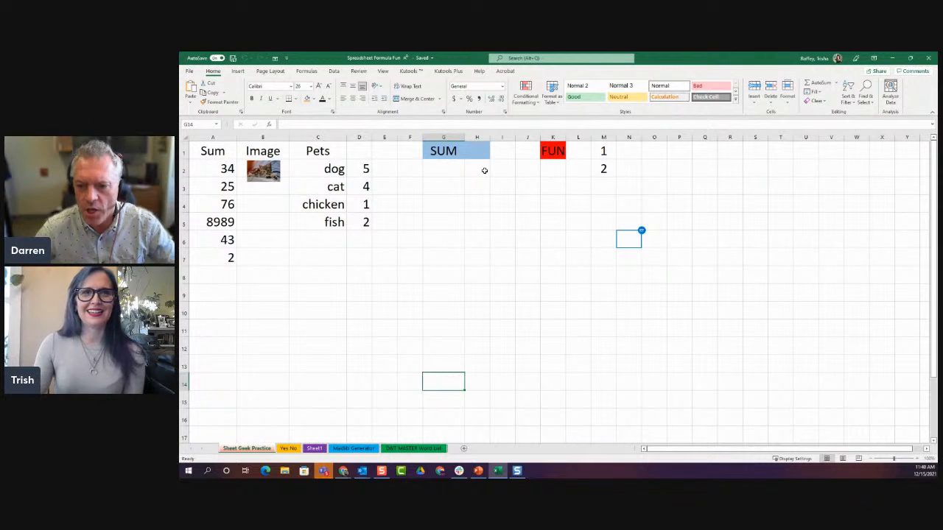
Look through the Yes No, Sheet1, Madlib Generator and MASTER Word List sheets and return to Sheet Geek Practice
left_click(425, 306)
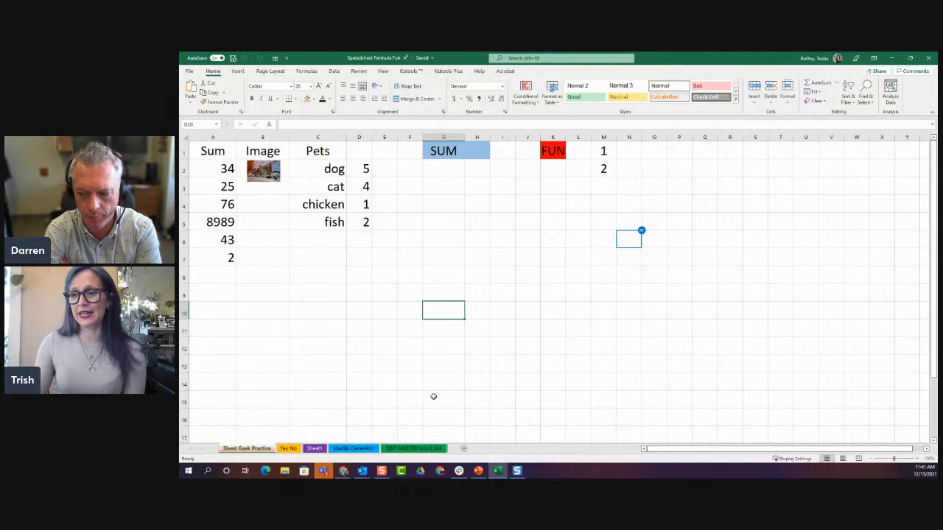
left_click(284, 448)
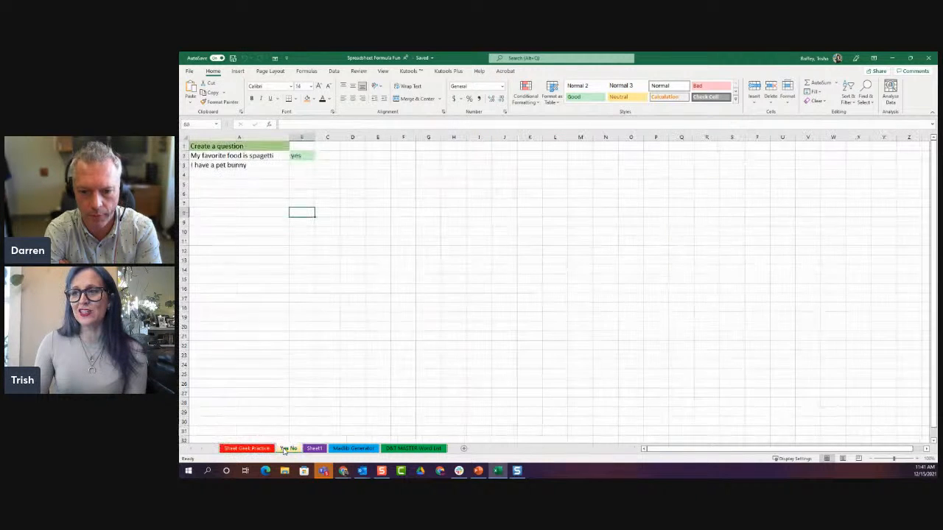
left_click(336, 449)
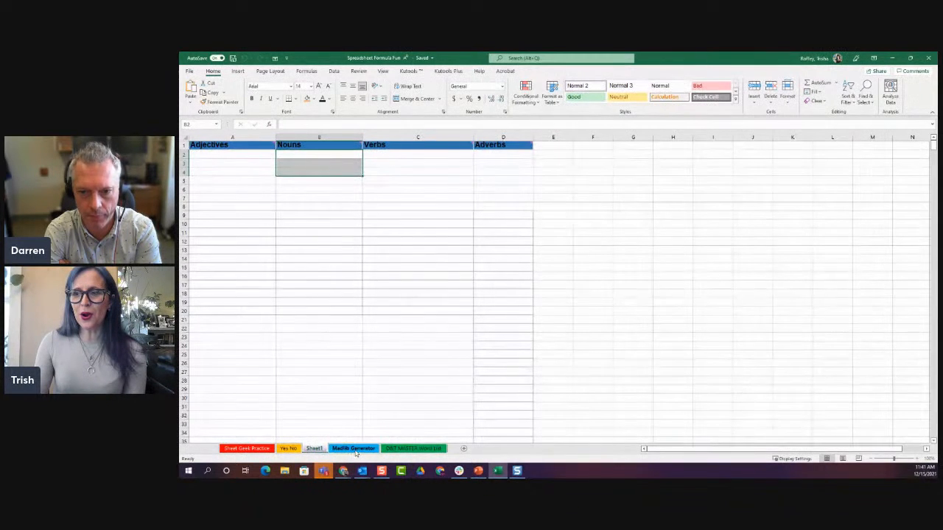
left_click(337, 449)
left_click(409, 450)
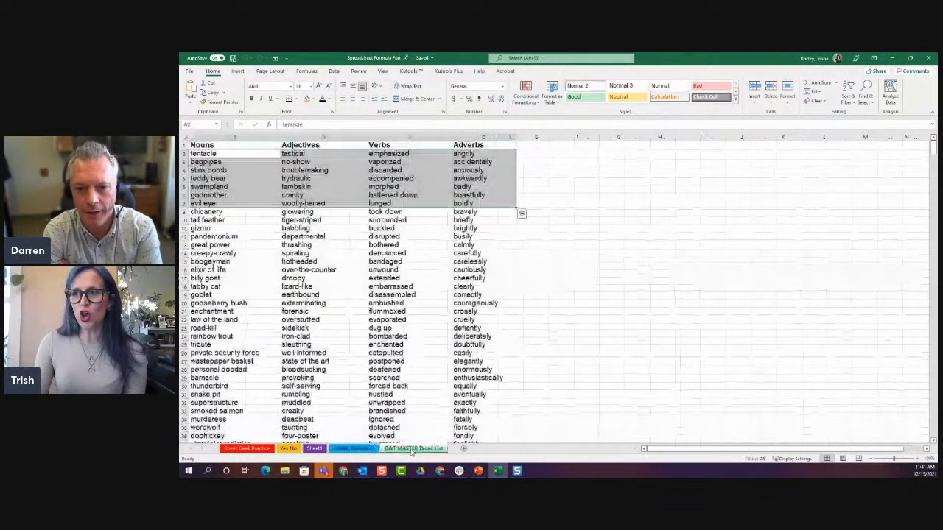
left_click(247, 450)
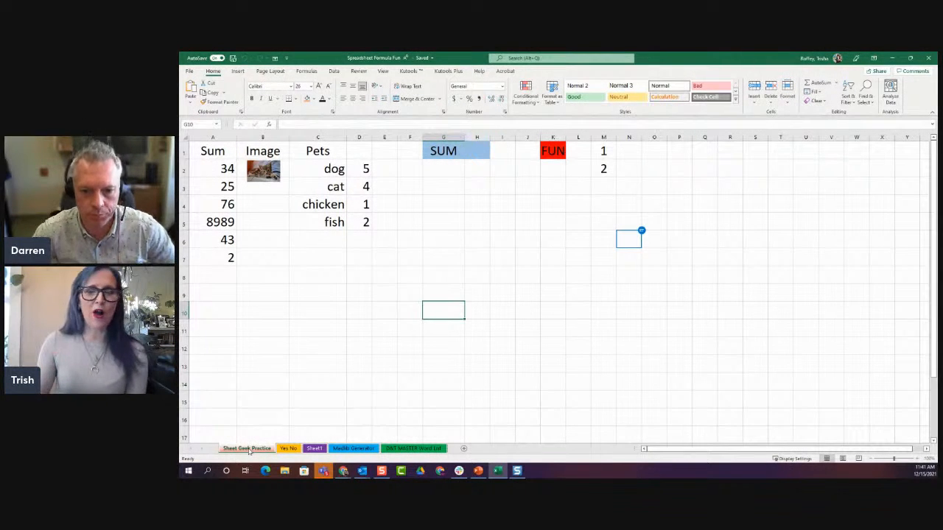
Show the tab color choices for the Sheet Geek Practice sheet and close them without choosing one
right_click(249, 450)
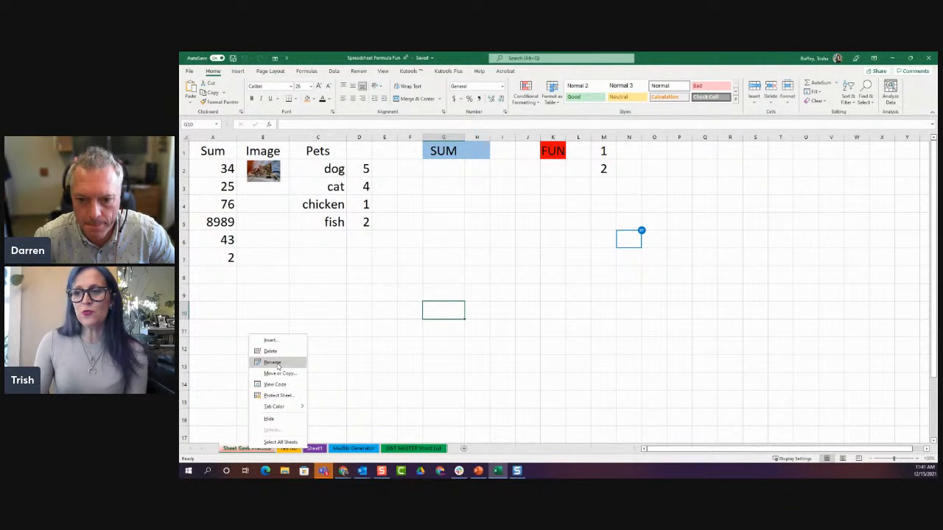
mouse_move(278, 413)
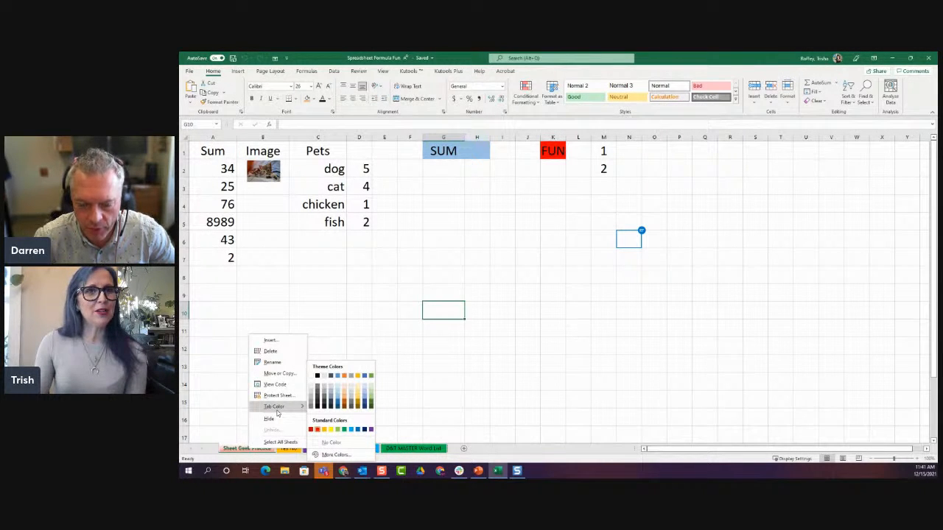
left_click(260, 318)
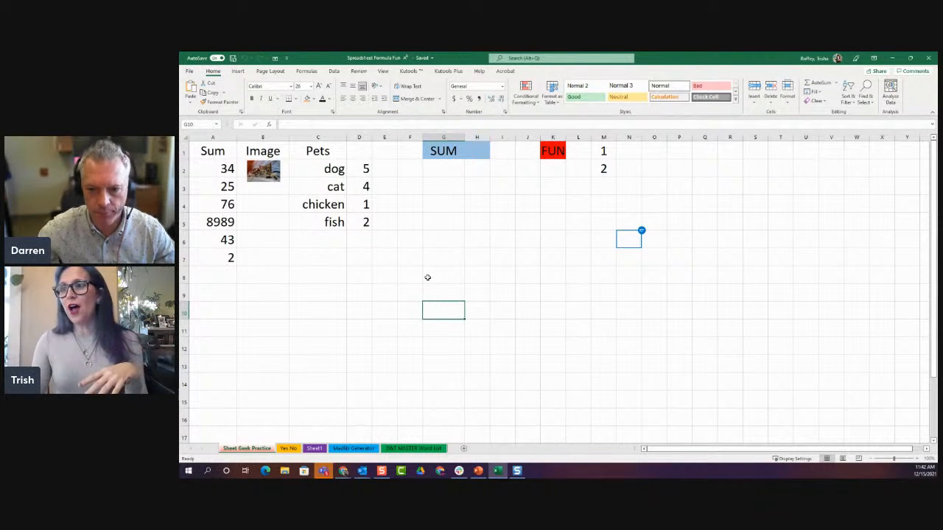
Select several empty cells and the range C8:C11 to examine how cell references identify them
left_click(391, 273)
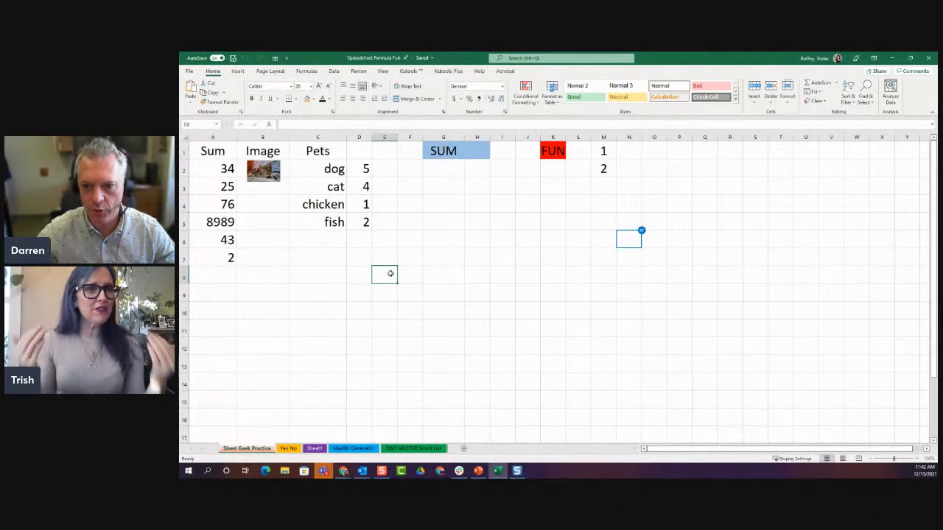
left_click(292, 291)
left_click(405, 238)
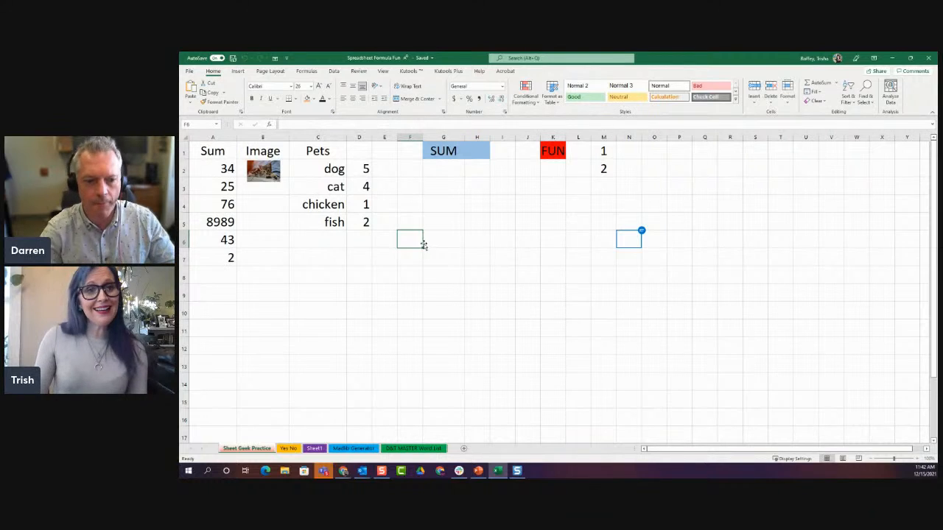
left_click(203, 125)
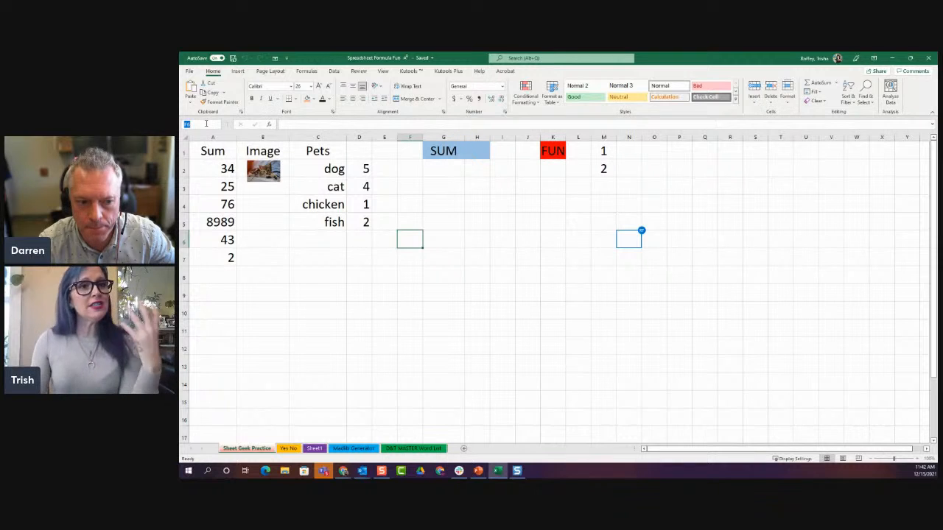
left_click(396, 270)
left_click(457, 252)
left_click(298, 274)
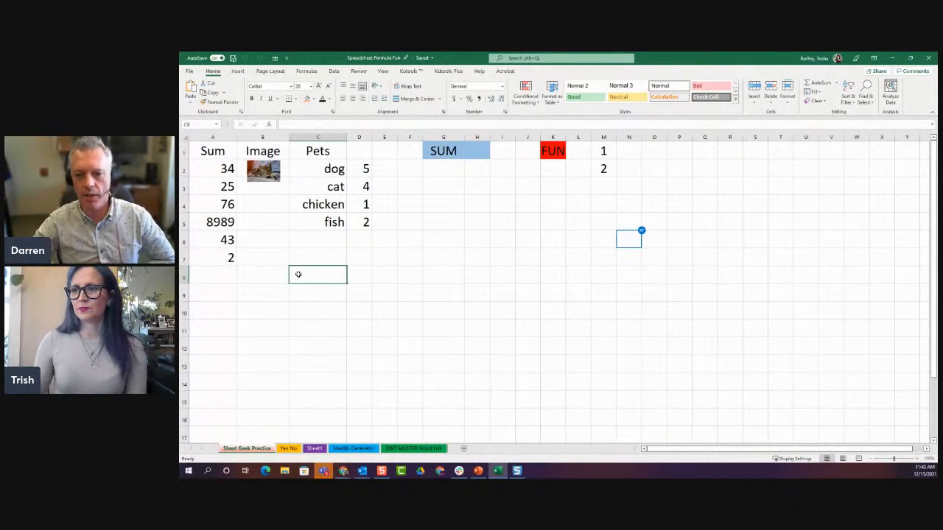
left_click_drag(316, 272, 315, 330)
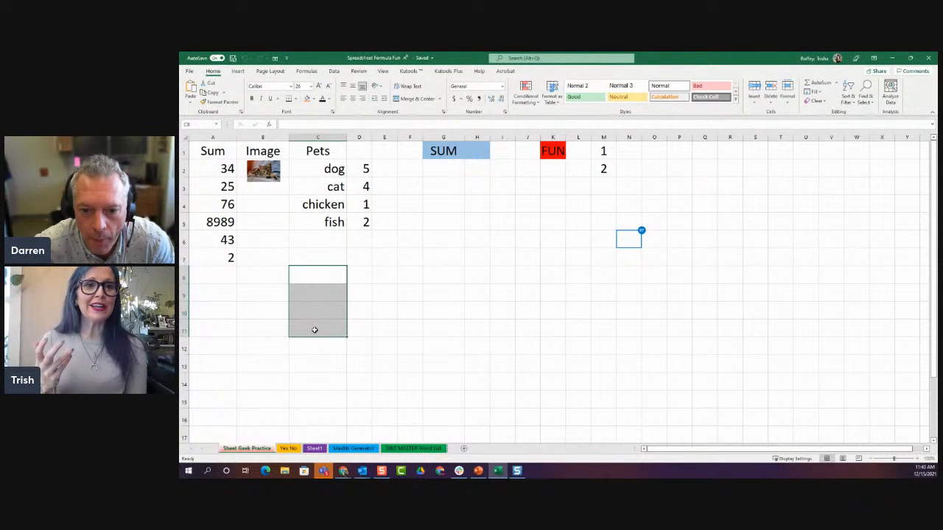
left_click(489, 334)
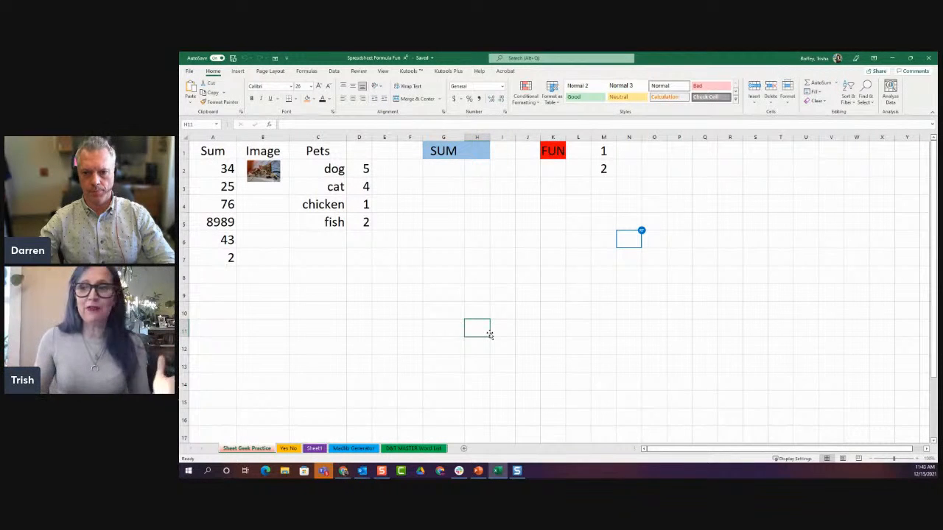
Enter a first name in cell C9 and undo the entry
left_click(297, 295)
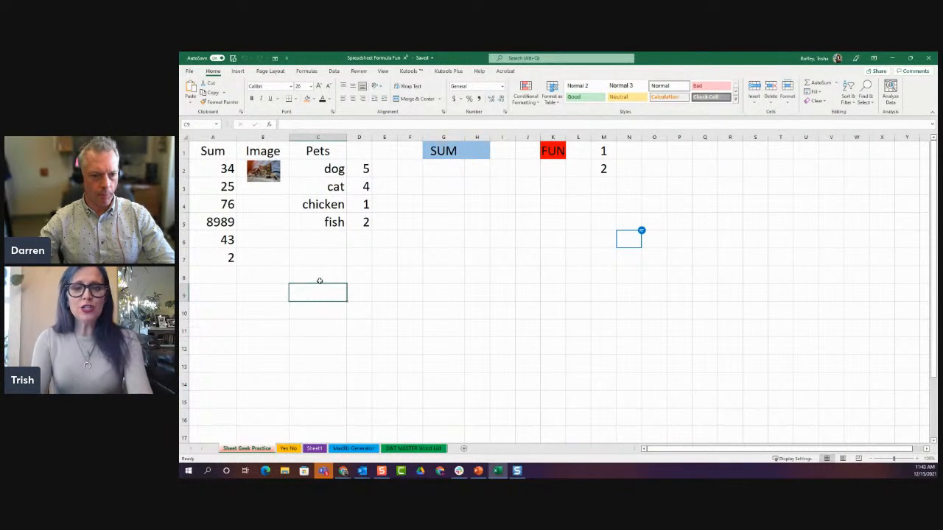
type("Trush")
key("BackSpace")
key("BackSpace")
key("BackSpace")
type("ish")
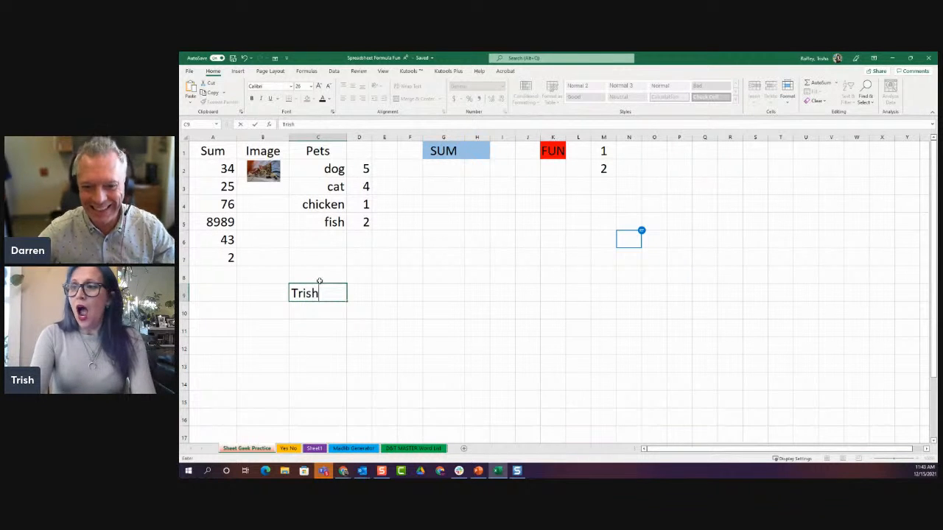
key("Return")
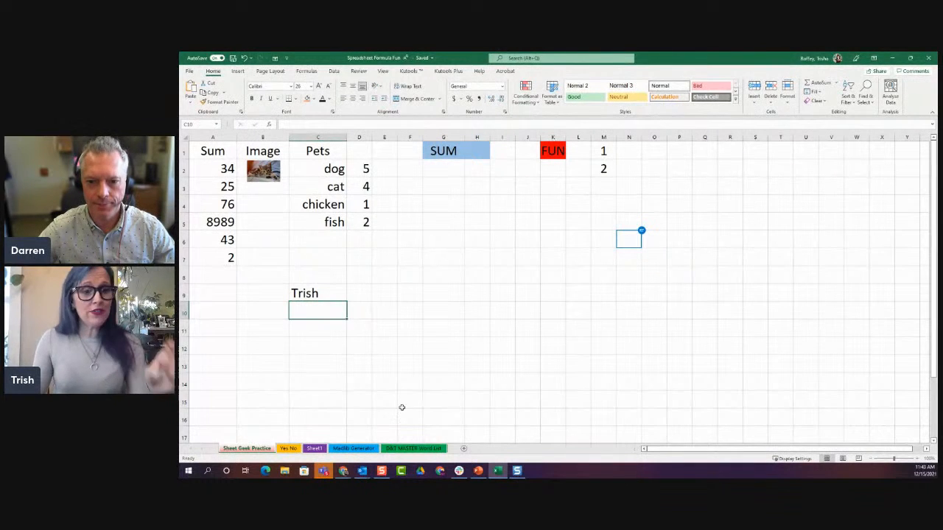
key("ctrl+z")
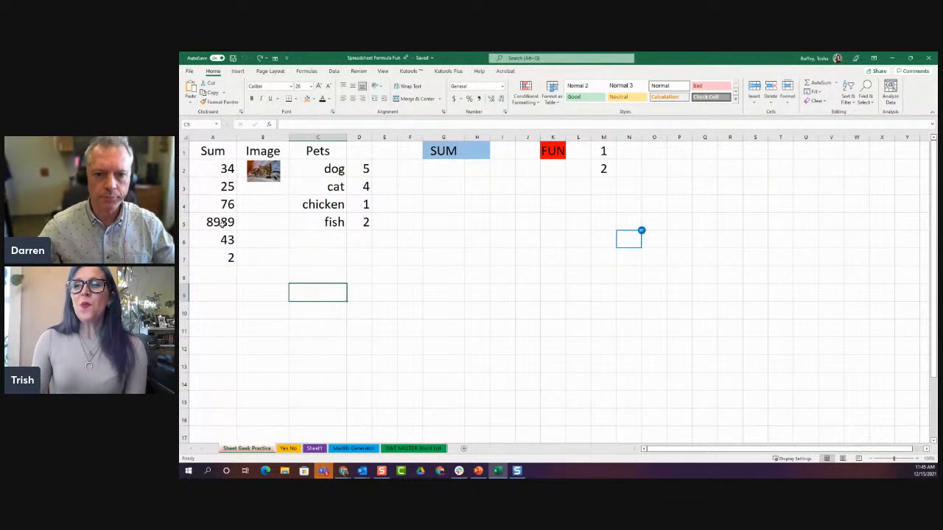
Select the numbers A2:A7 in the Sum column to view their average, count and sum
left_click(209, 170)
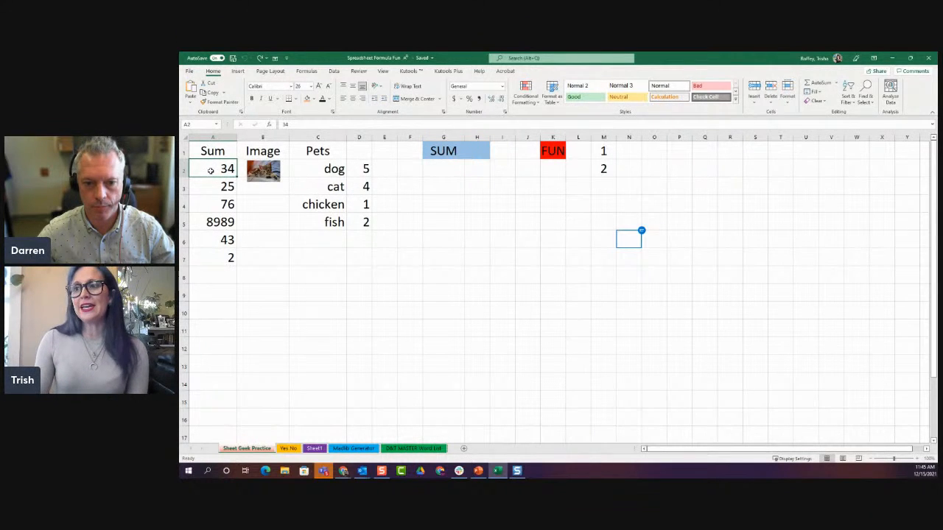
left_click_drag(214, 169, 214, 257)
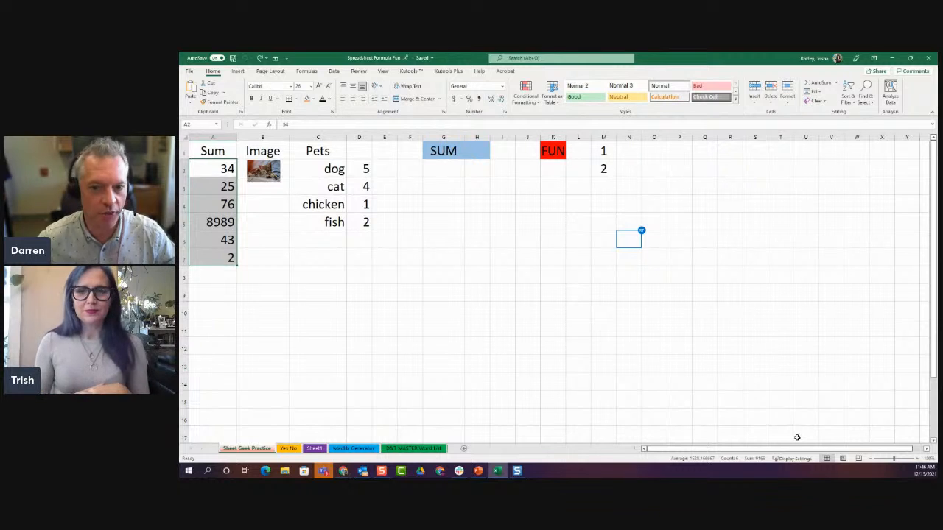
left_click(215, 168)
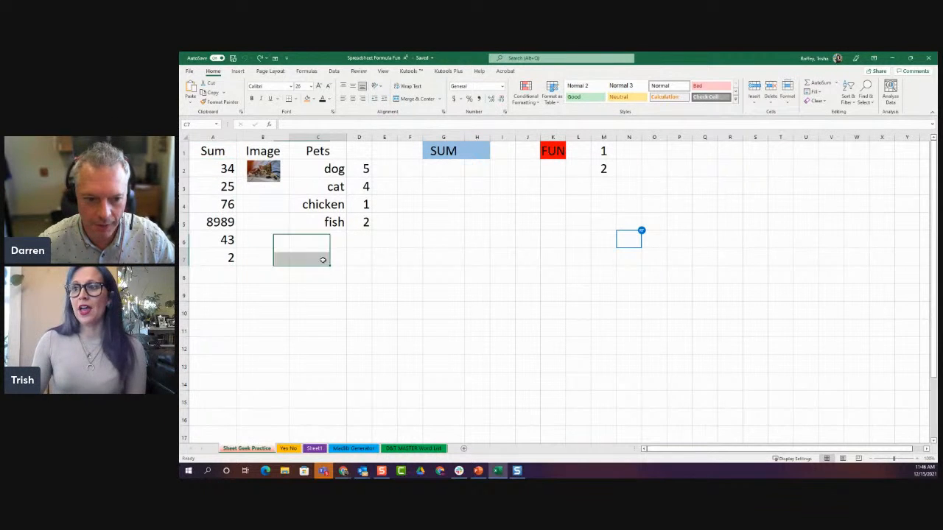
Select the first two numbers in the Sum column, A2:A3, to view their average, count and sum
left_click_drag(210, 180, 209, 187)
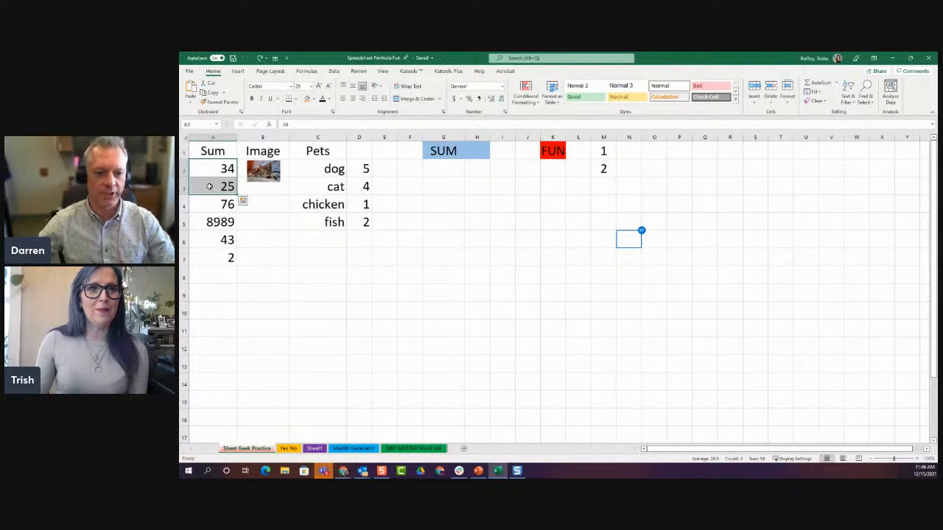
left_click(374, 251)
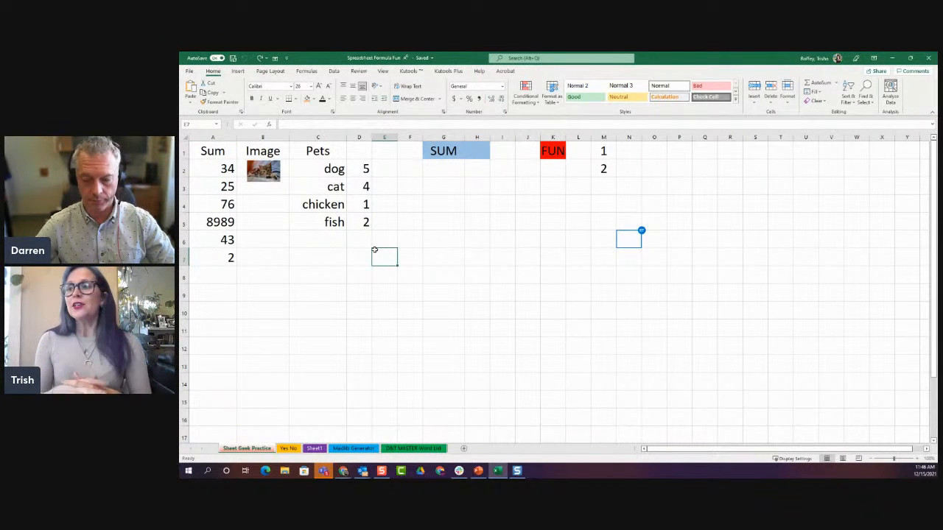
Add up the numbers A2:A7 with the SUM function in cell H1, beside the SUM label
left_click(480, 156)
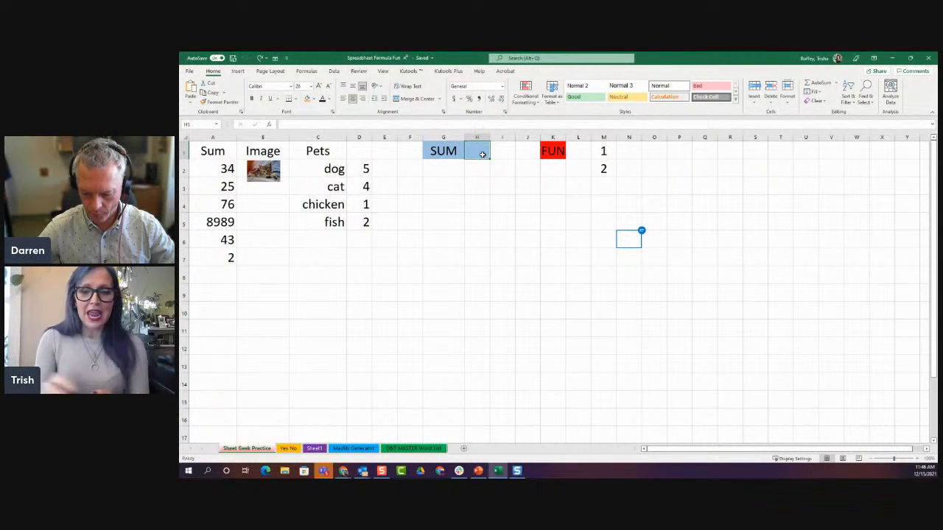
type("=")
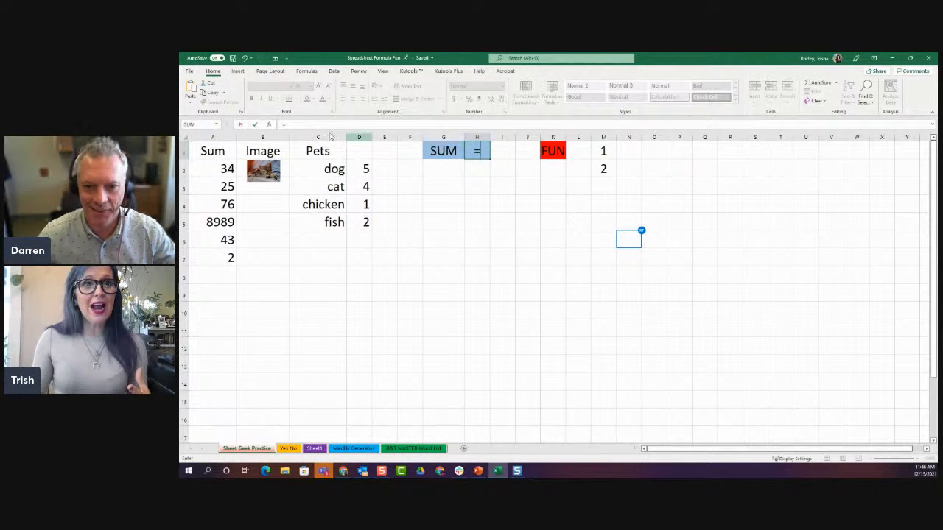
left_click(217, 125)
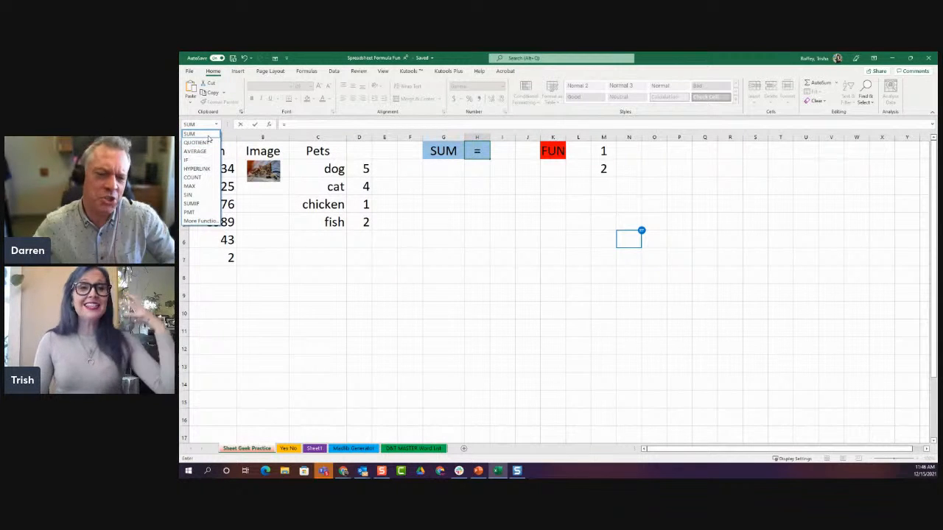
left_click(209, 135)
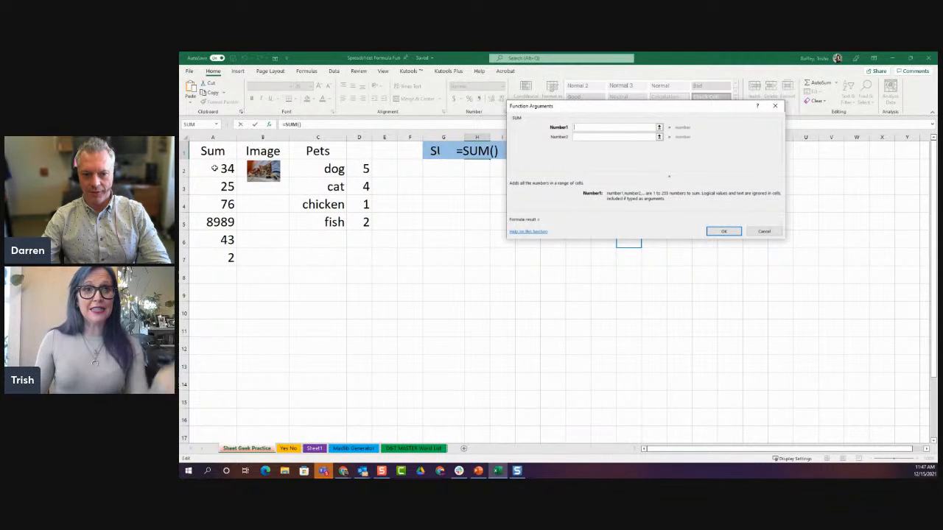
left_click_drag(215, 168, 221, 255)
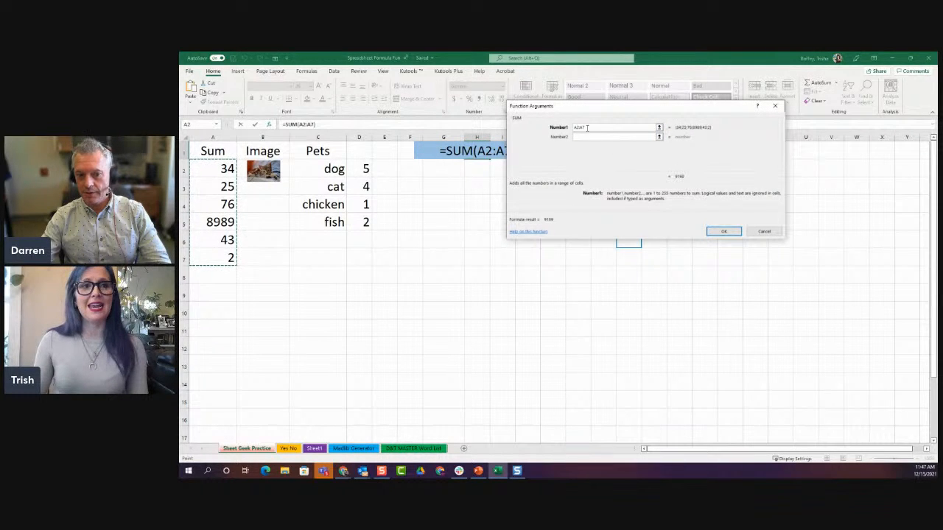
left_click(724, 232)
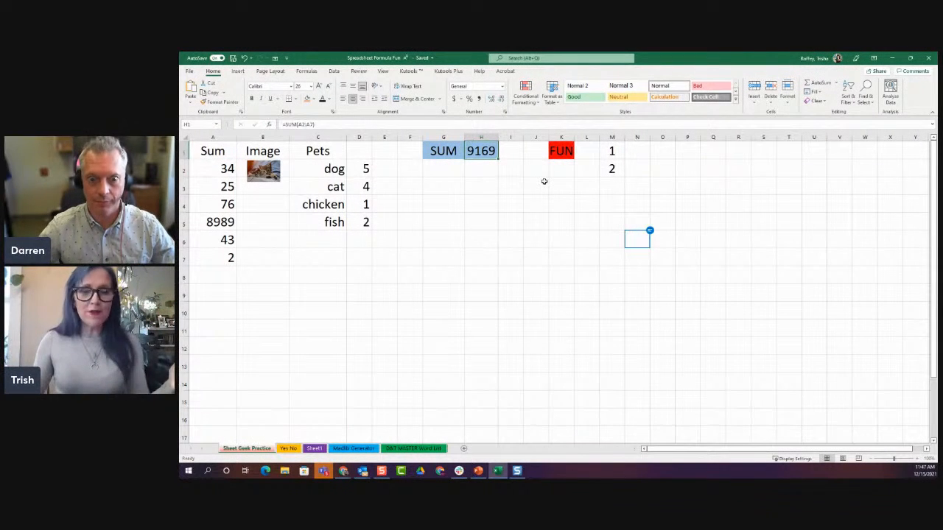
Change the last two numbers in the Sum column to 67 in A6 and 676 in A7
left_click(212, 245)
type("67")
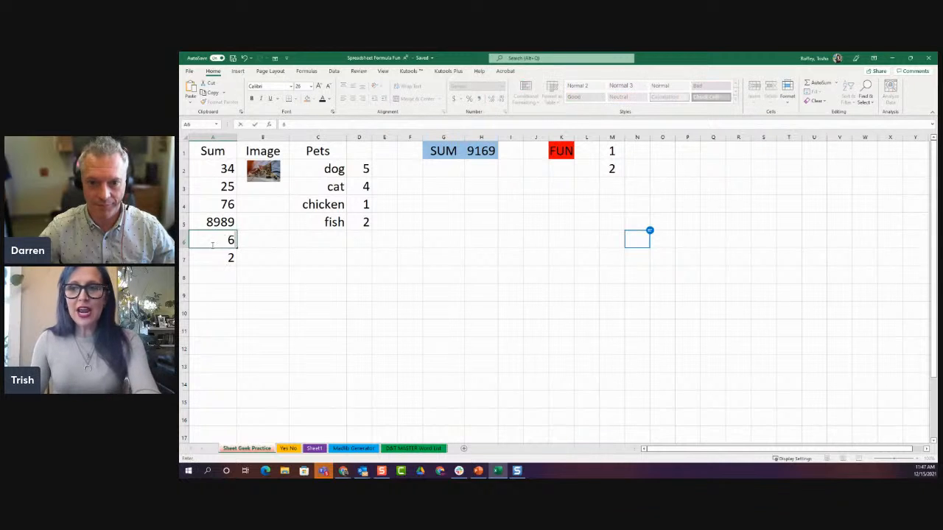
key("Return")
left_click(249, 307)
left_click(228, 257)
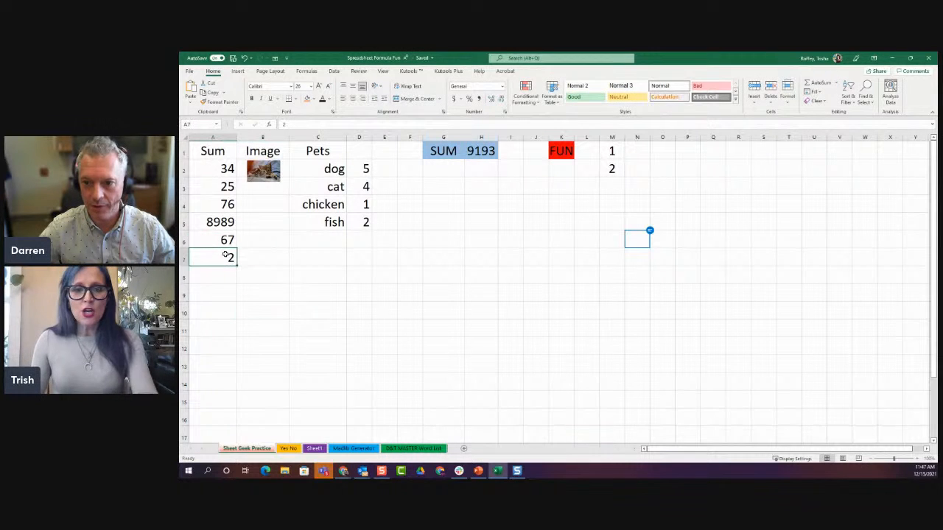
type("676")
left_click(313, 307)
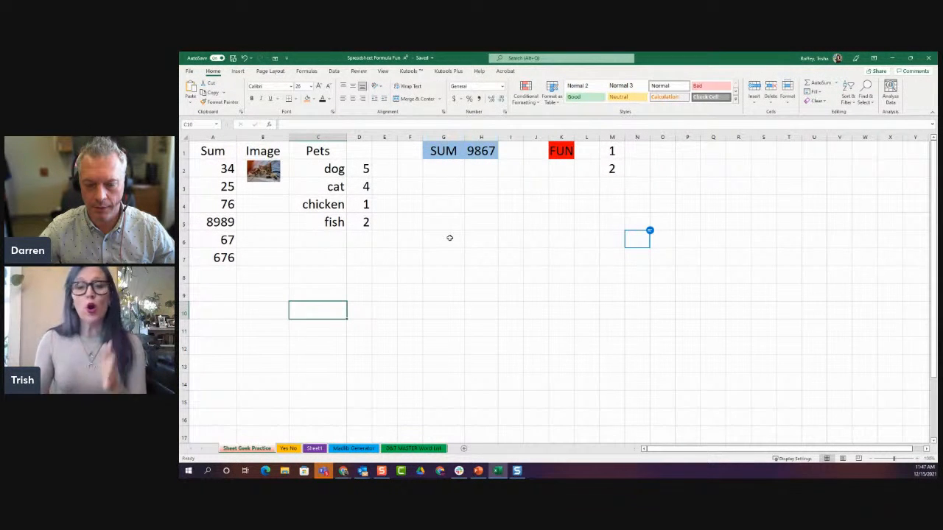
Inspect the SUM formula in cell H1 and the range it refers to, leaving it unedited
left_click(485, 153)
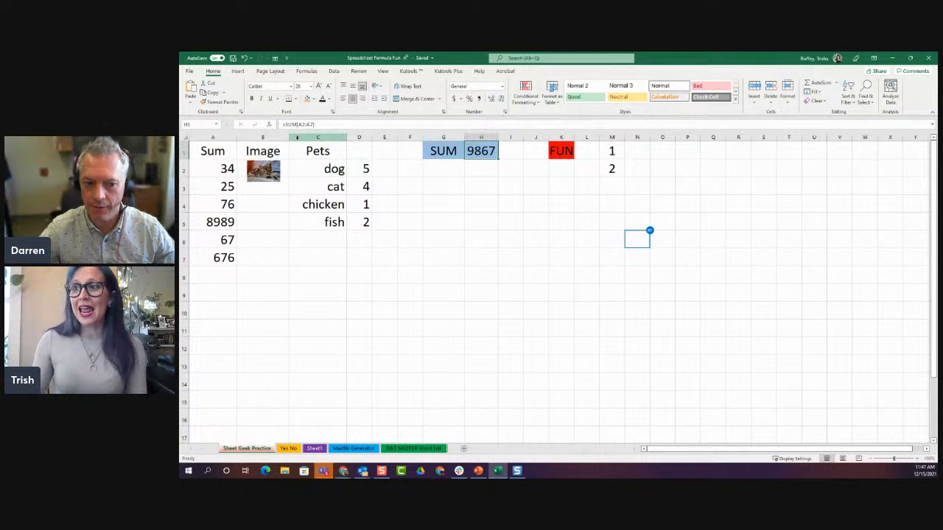
left_click(325, 127)
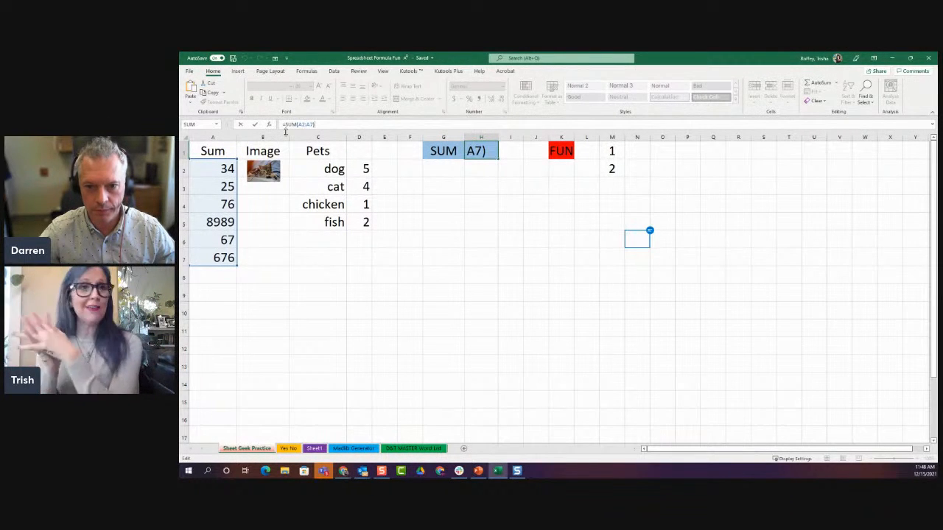
left_click(510, 221)
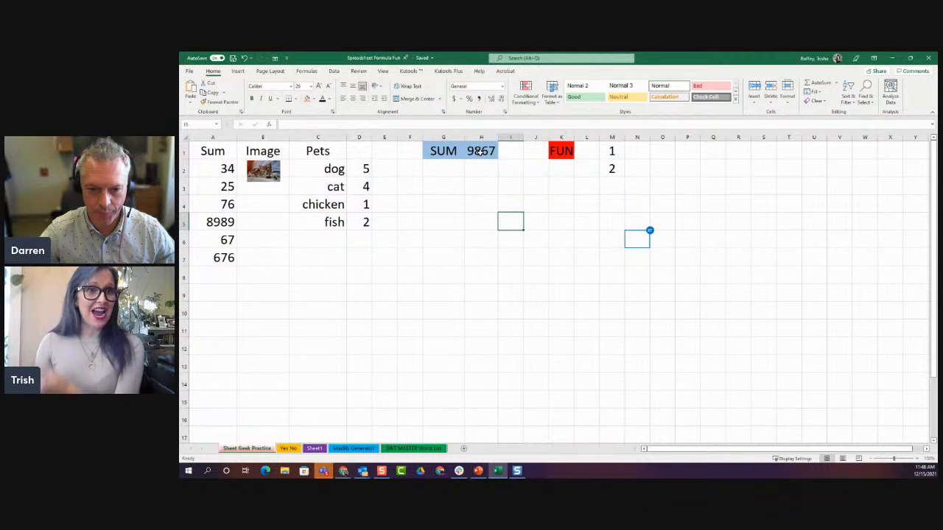
Change the number in cell A3 of the Sum column to 57
left_click(228, 187)
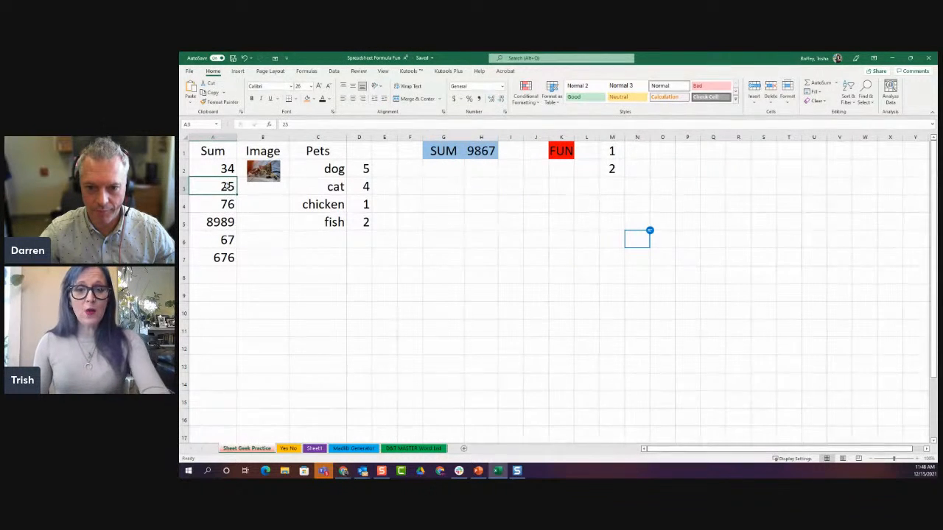
type("57")
left_click(304, 270)
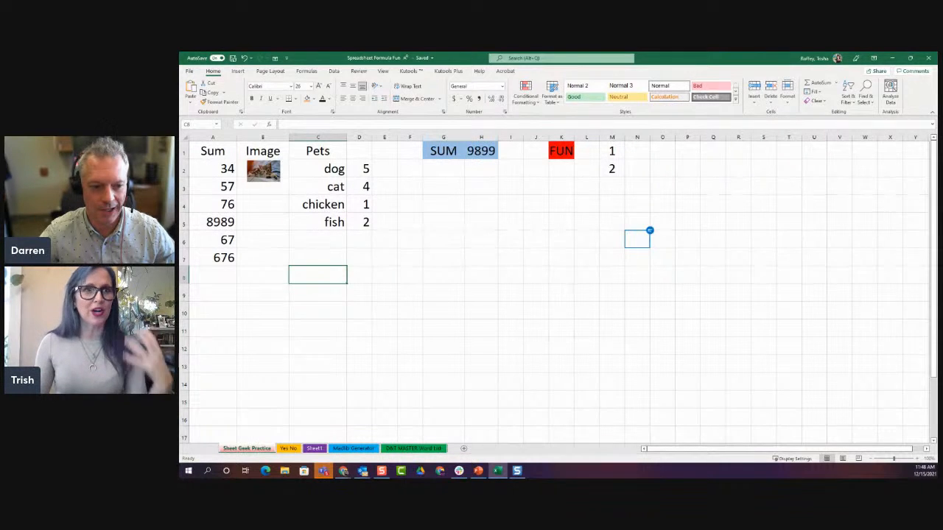
left_click(461, 279)
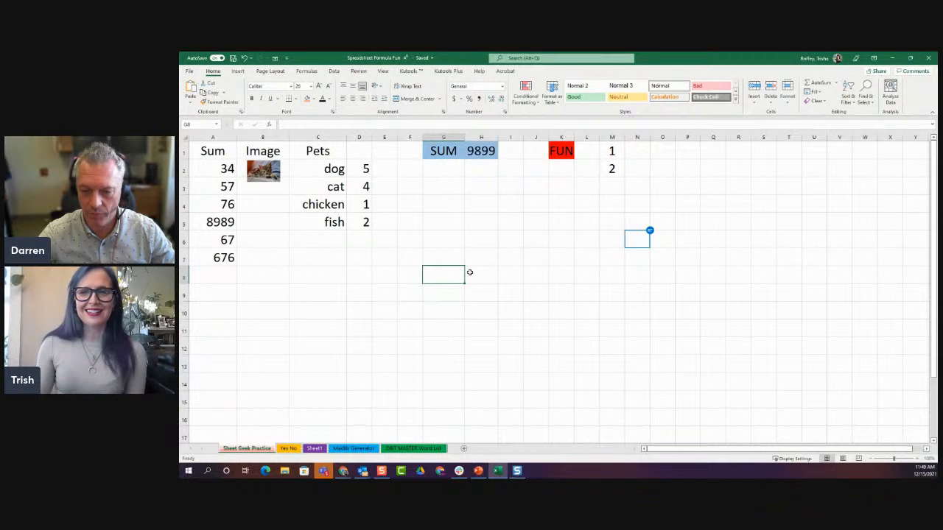
left_click(341, 282)
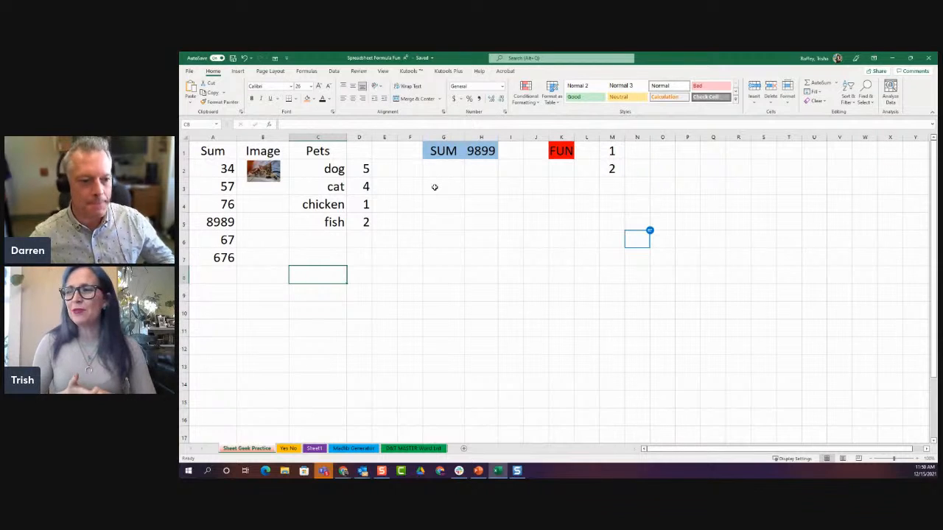
Switch to PowerPoint to show the slide asking about preferring a dog, cat, chicken or fish, and return to the Excel workbook
left_click(478, 470)
left_click(247, 411)
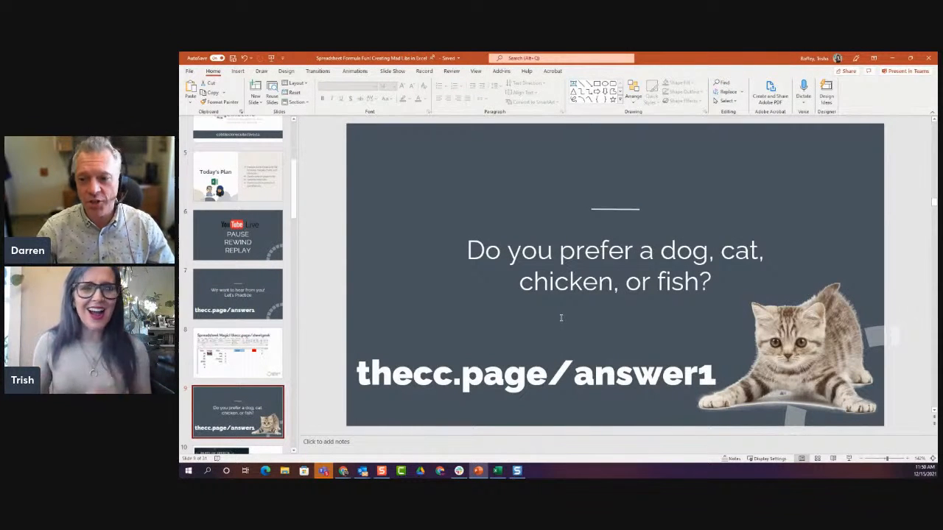
left_click(893, 60)
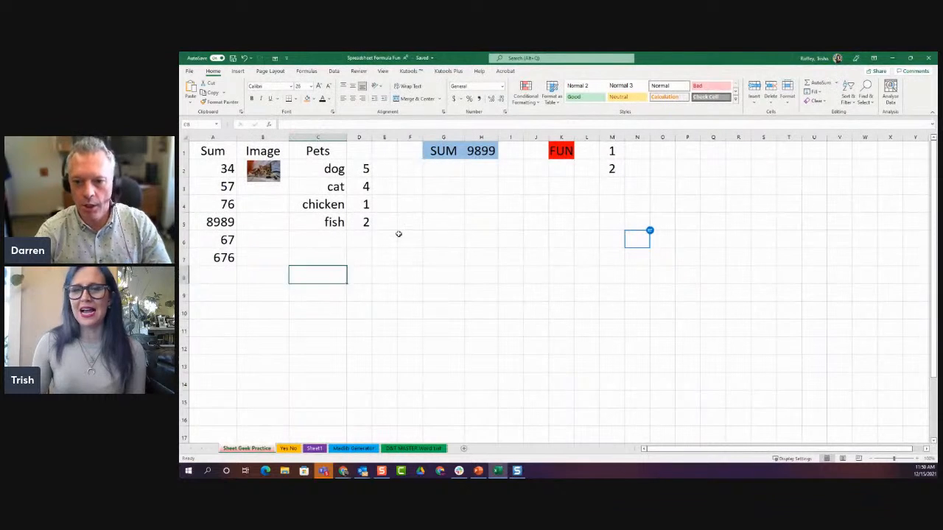
Select the pet names with their counts, C2:D5, to point out the range for the poll answers
left_click(399, 237)
left_click_drag(343, 170, 373, 234)
left_click(372, 259)
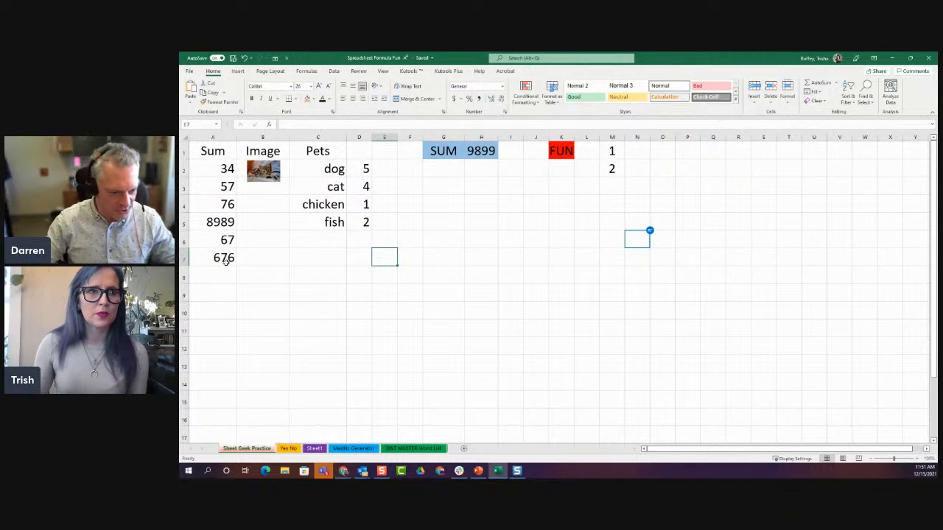
Set the dog count in cell D2 to 9
scroll(426, 317, "down", 1)
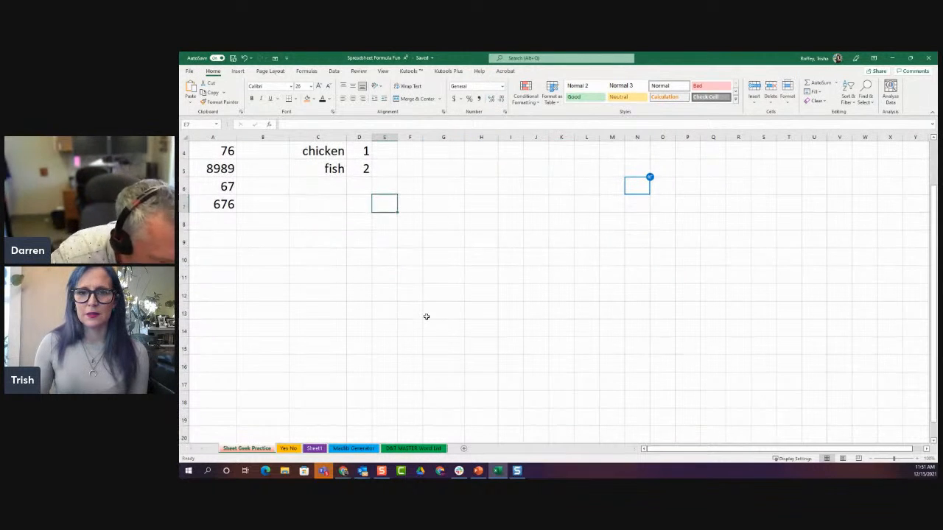
scroll(341, 265, "up", 1)
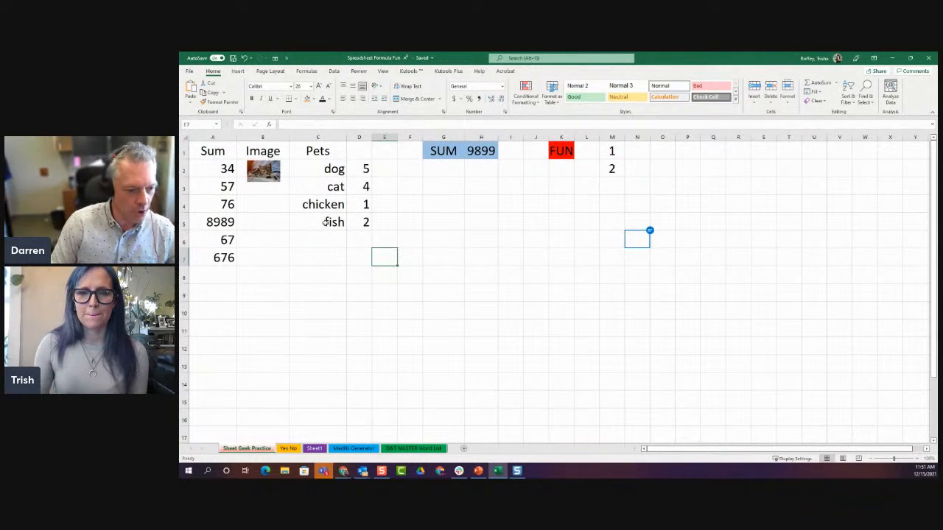
left_click(364, 168)
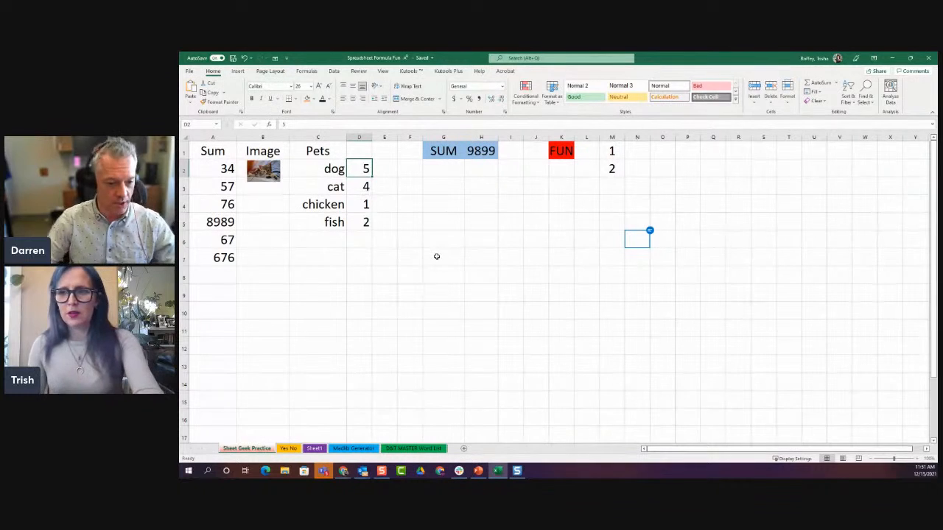
type("9")
left_click(406, 261)
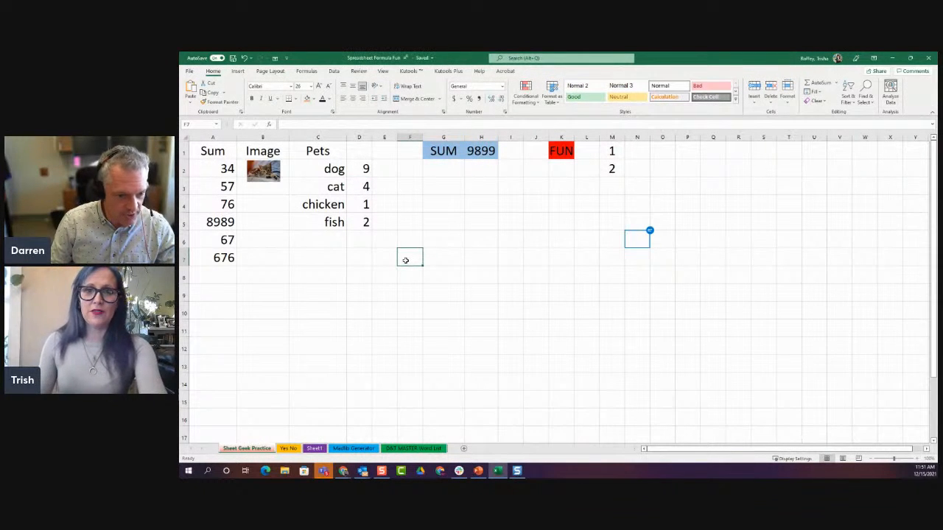
Set the fish count in cell D5 to 4 and the cat count in D3 to 6
left_click(360, 223)
type("4")
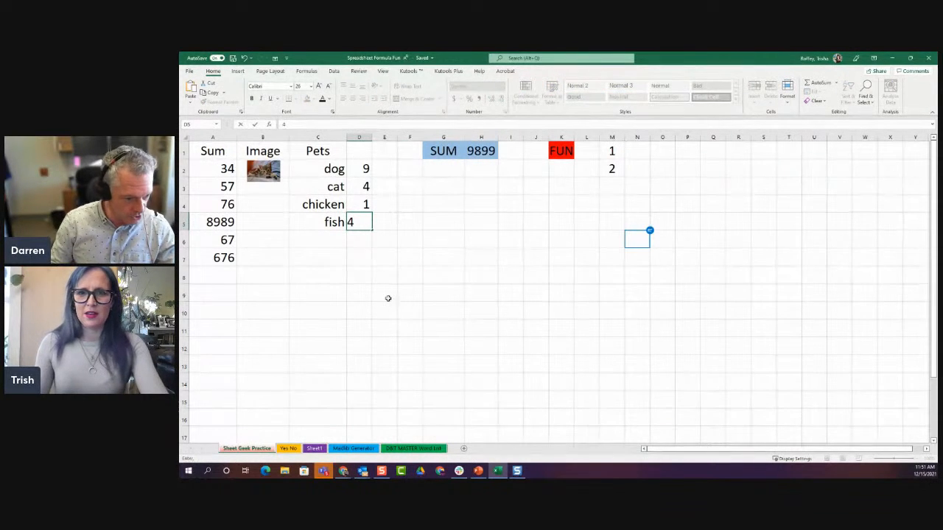
left_click(386, 296)
scroll(361, 241, "down", 1)
scroll(361, 241, "up", 1)
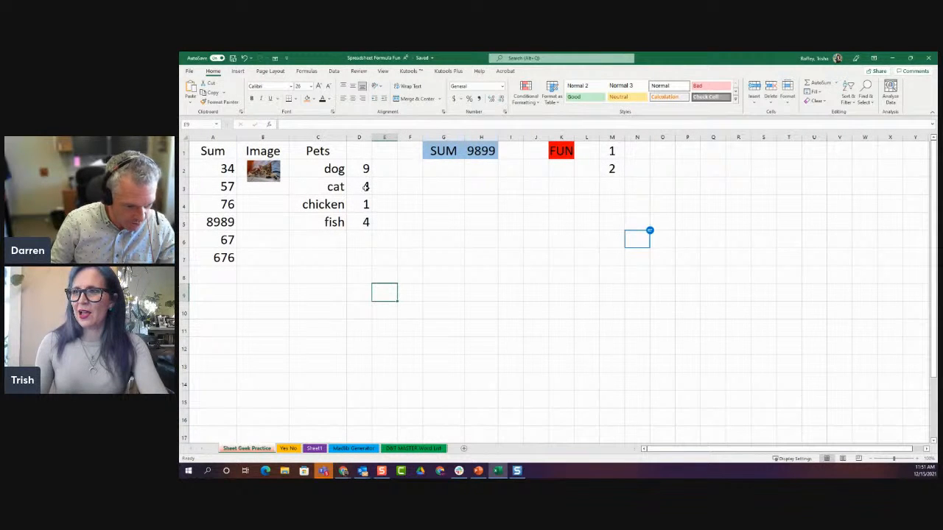
left_click(366, 187)
type("6")
left_click(407, 238)
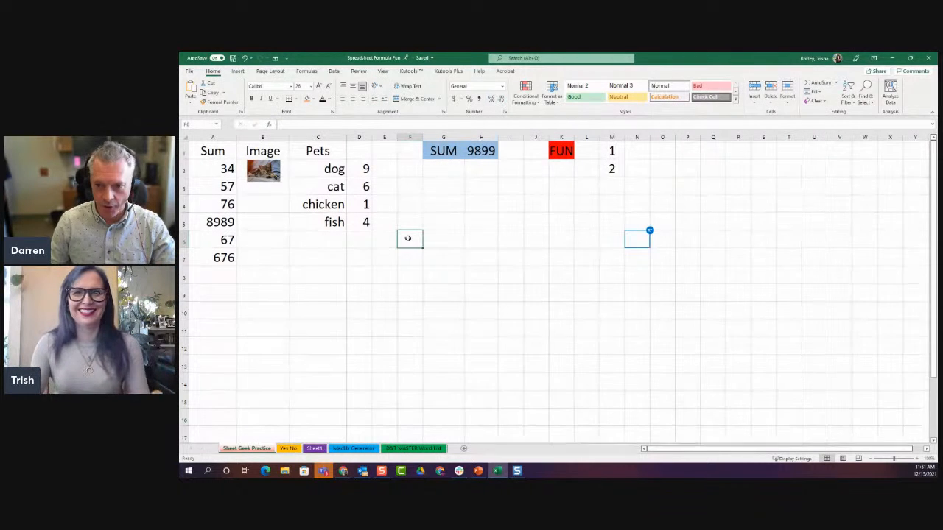
Update the dog count in cell D2 to 10
left_click(367, 171)
type("10")
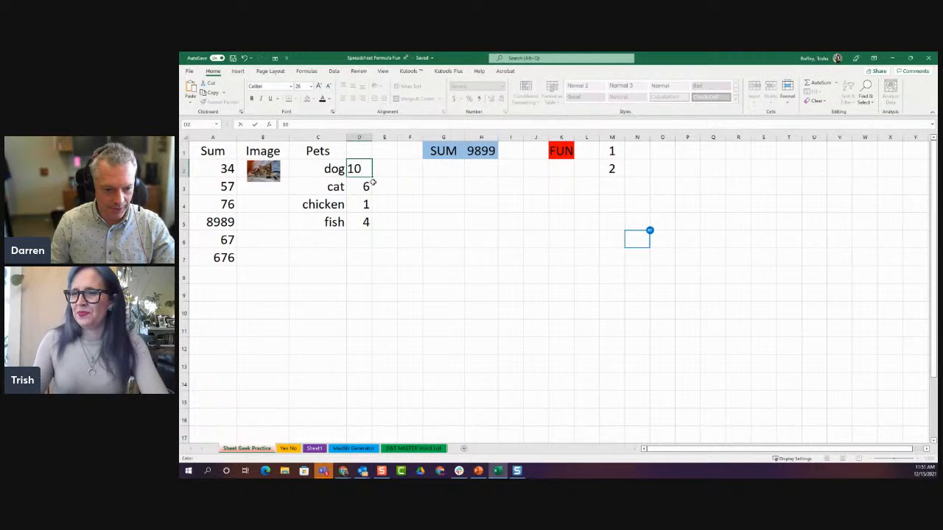
left_click(354, 253)
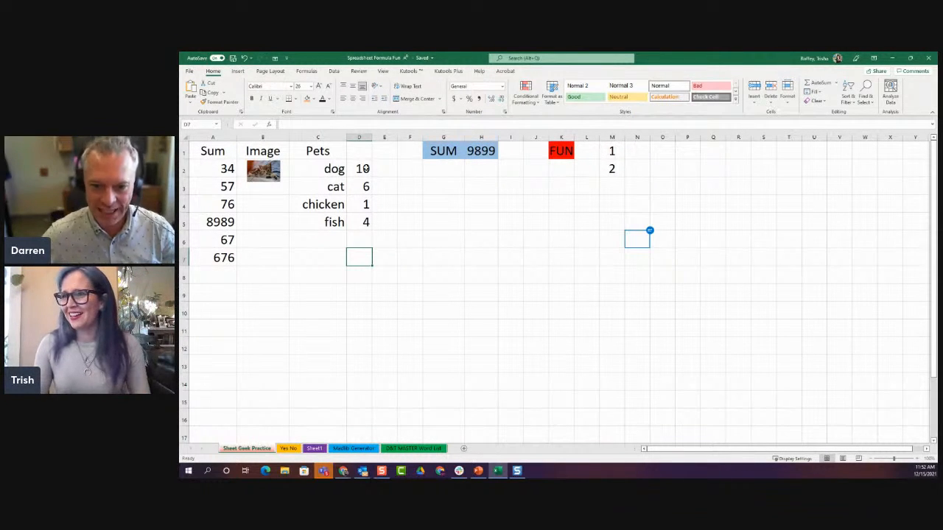
Update the dog count in cell D2 to 13
left_click(365, 169)
type("13")
left_click(404, 260)
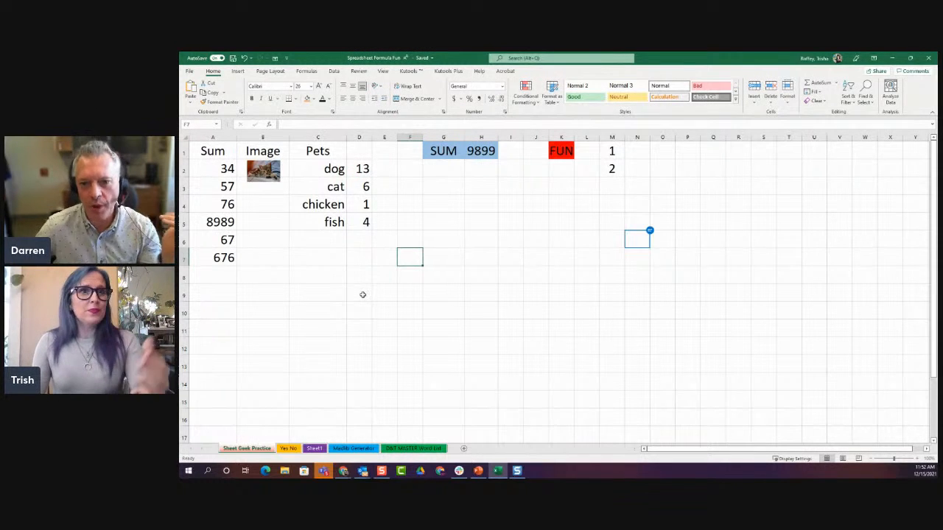
Select the pet counts D2:D5 to view their average, count and sum
left_click(363, 168)
left_click_drag(363, 169, 373, 235)
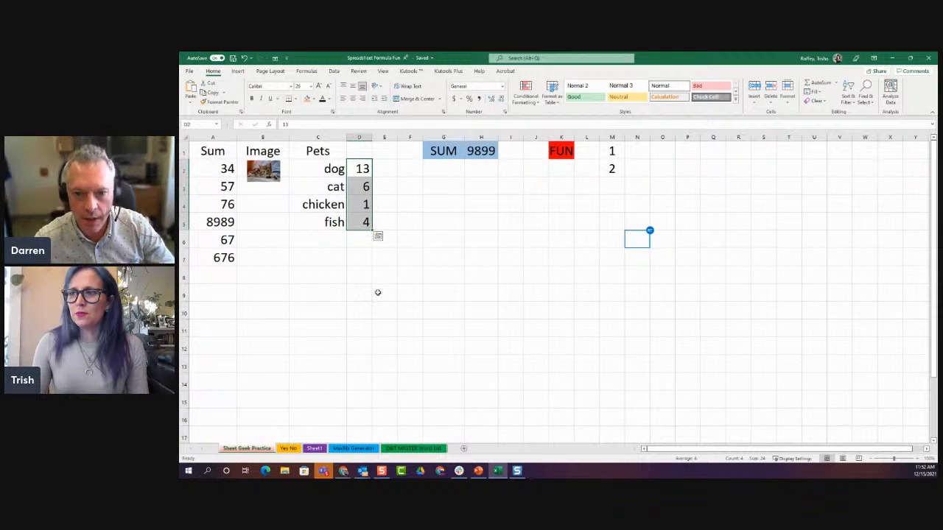
left_click(389, 390)
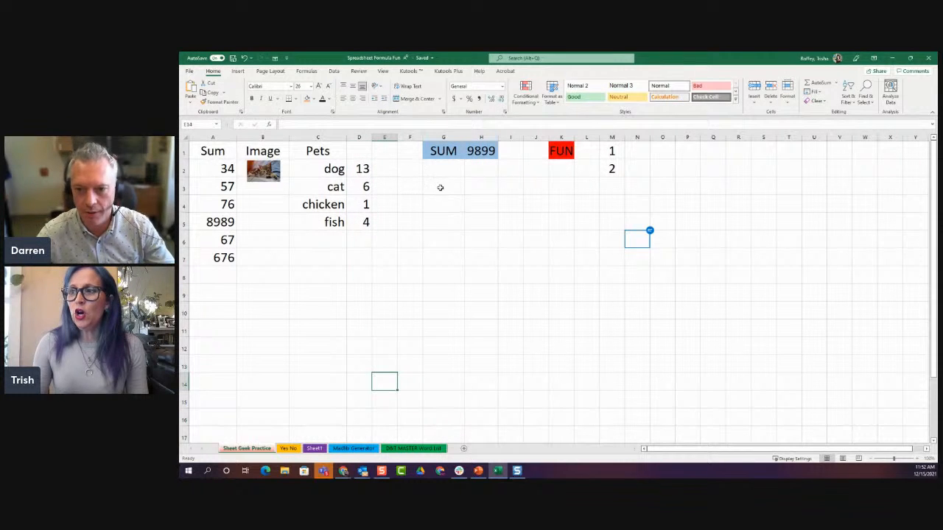
Enter a SUM formula in cell H2 that totals the pet counts in D2:D5
left_click(474, 169)
type("=")
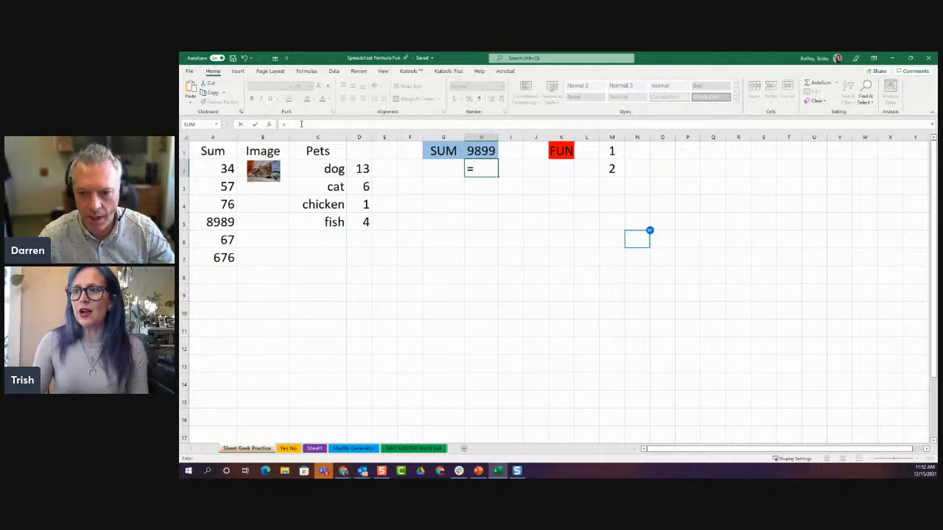
left_click(203, 126)
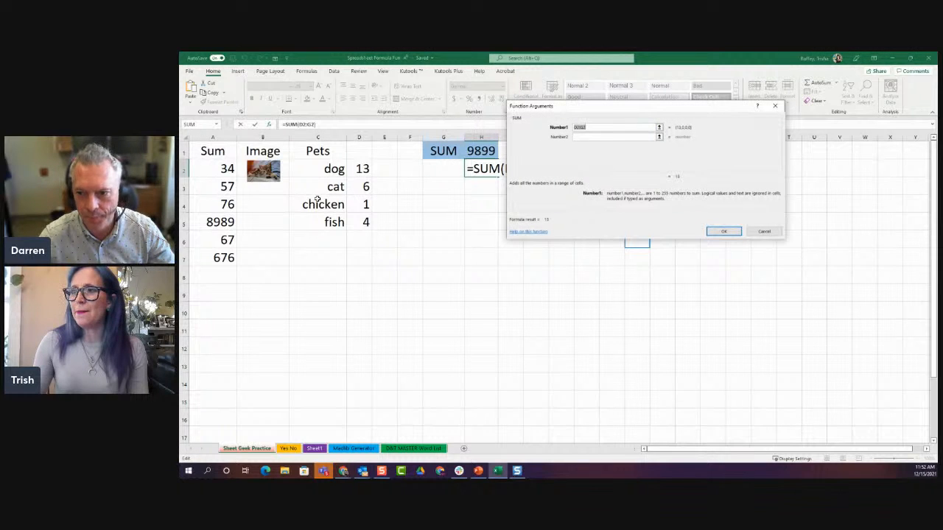
left_click_drag(352, 168, 372, 219)
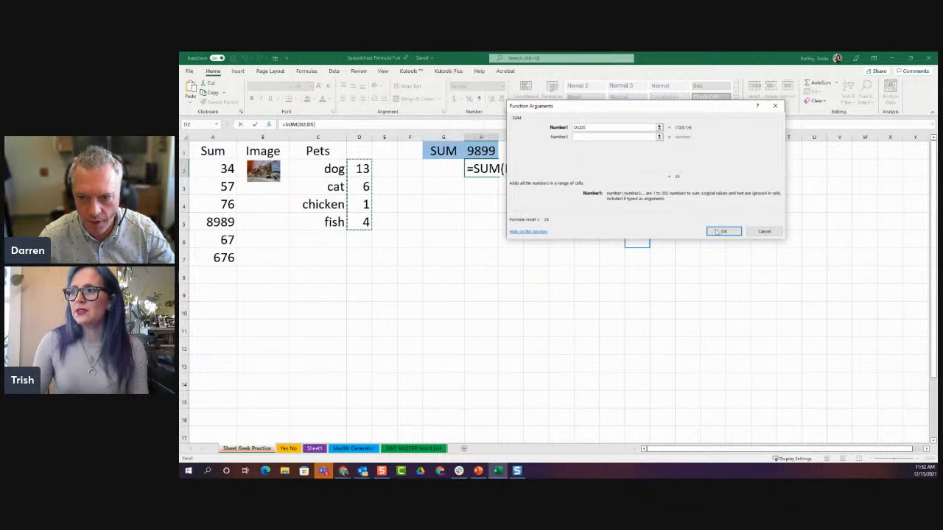
left_click(721, 229)
left_click(510, 256)
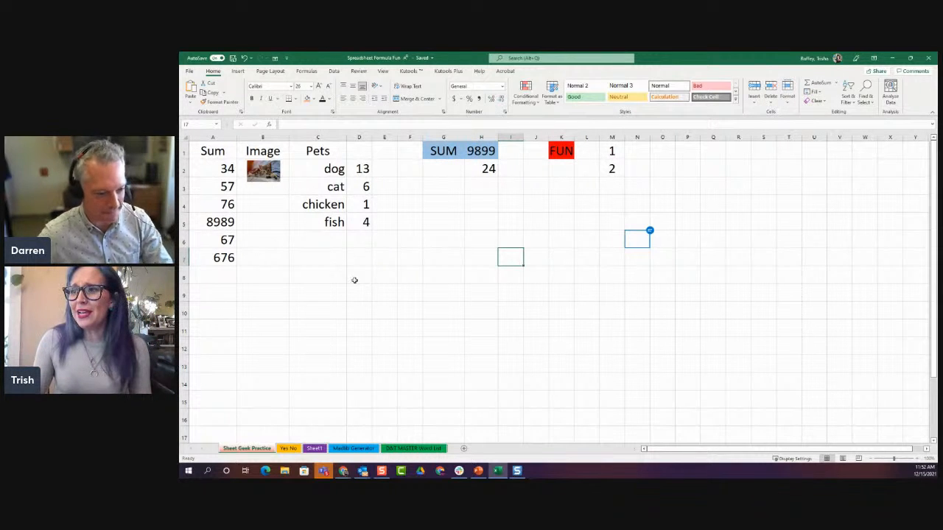
Add a bunny row below fish in the Pets list at C6, with a count of 1 in D6
left_click(335, 237)
type("bunny")
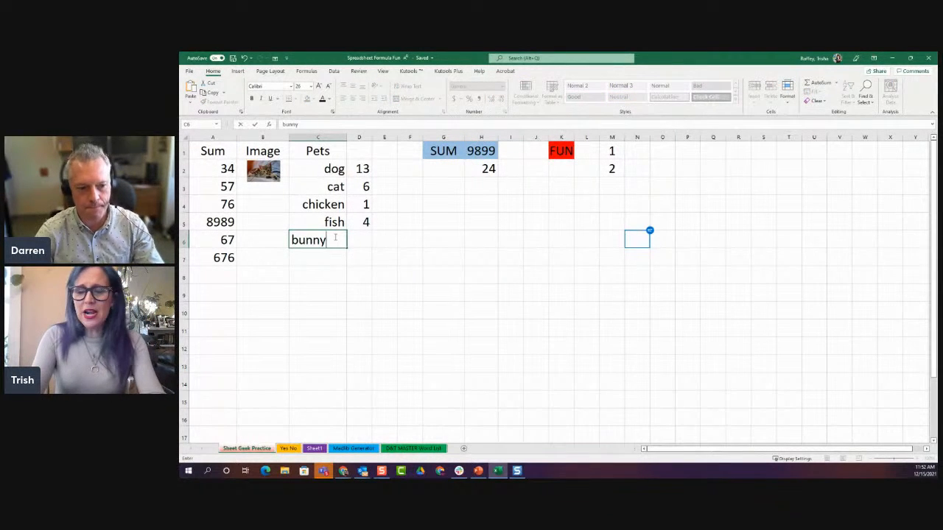
key("Tab")
type("1")
left_click(394, 332)
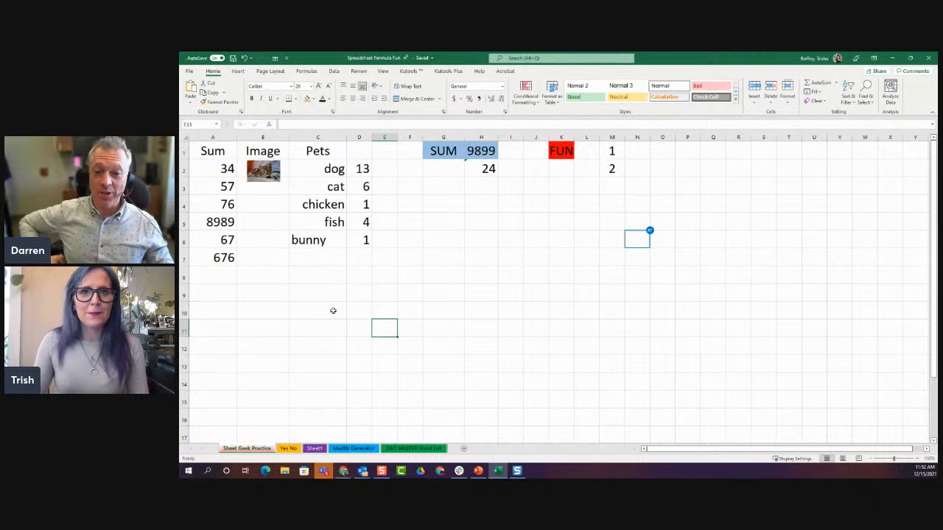
Set the fish count in cell D5 to 40
left_click(364, 222)
type("40")
key("Return")
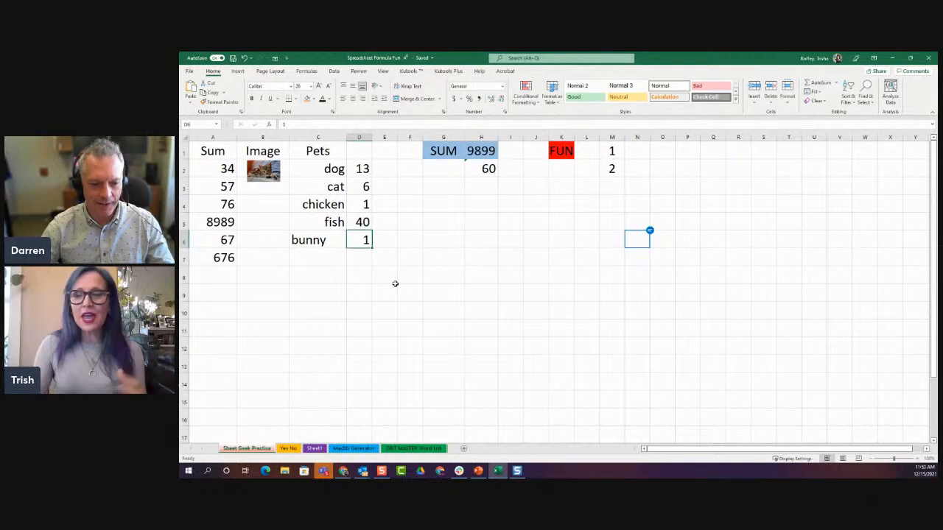
Insert a 3-D clustered column chart of the pet data C2:D6, enlarge it and place it below the pet list
left_click_drag(304, 168, 369, 241)
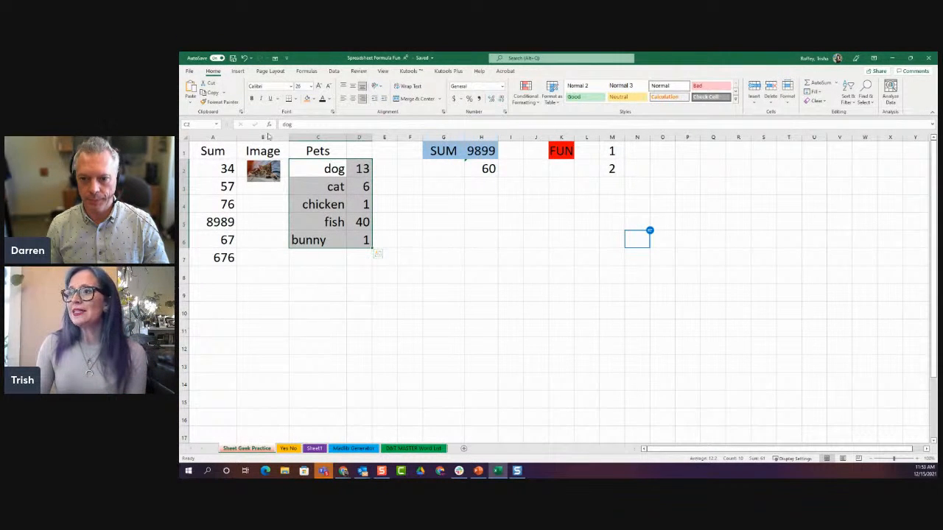
left_click(238, 71)
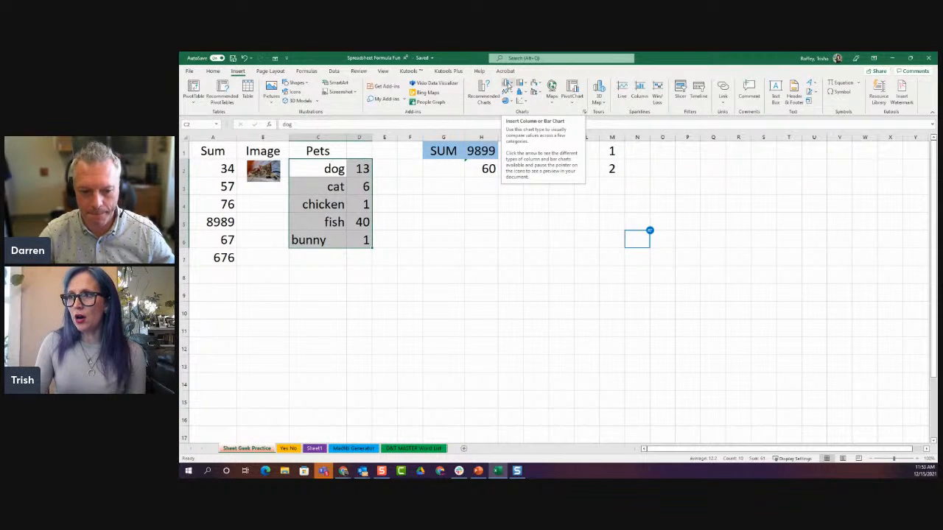
left_click(508, 84)
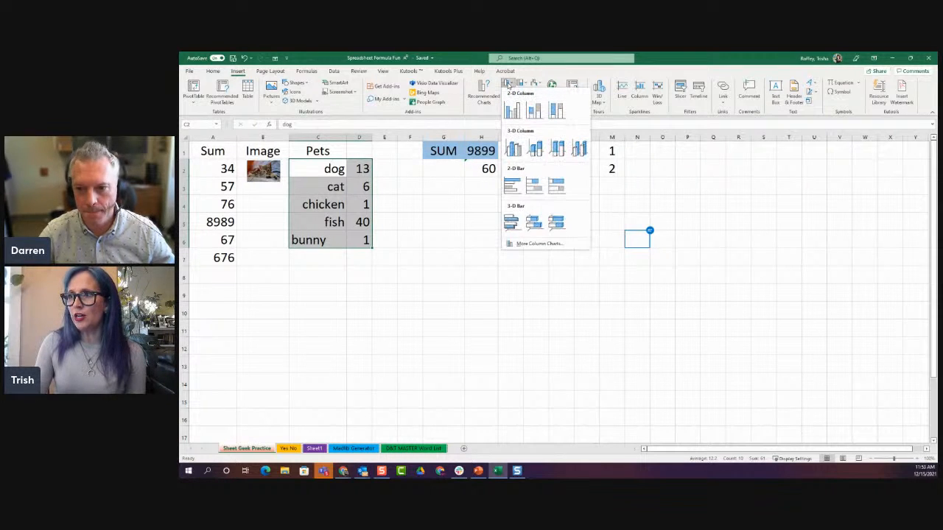
left_click(516, 150)
left_click_drag(655, 350, 701, 384)
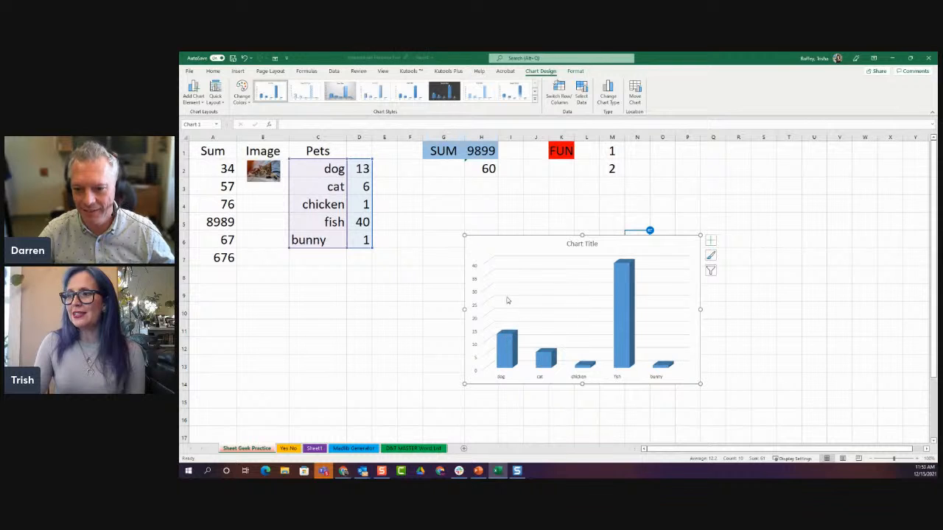
left_click_drag(481, 248, 279, 268)
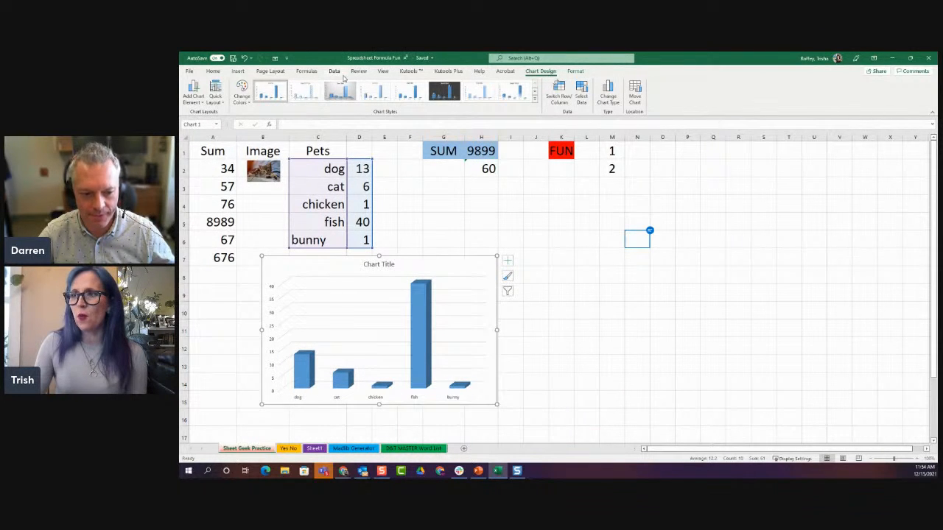
Insert a 3-D pie chart of the pet names and counts in C2:D6
left_click(450, 220)
left_click_drag(335, 169, 372, 247)
left_click(239, 70)
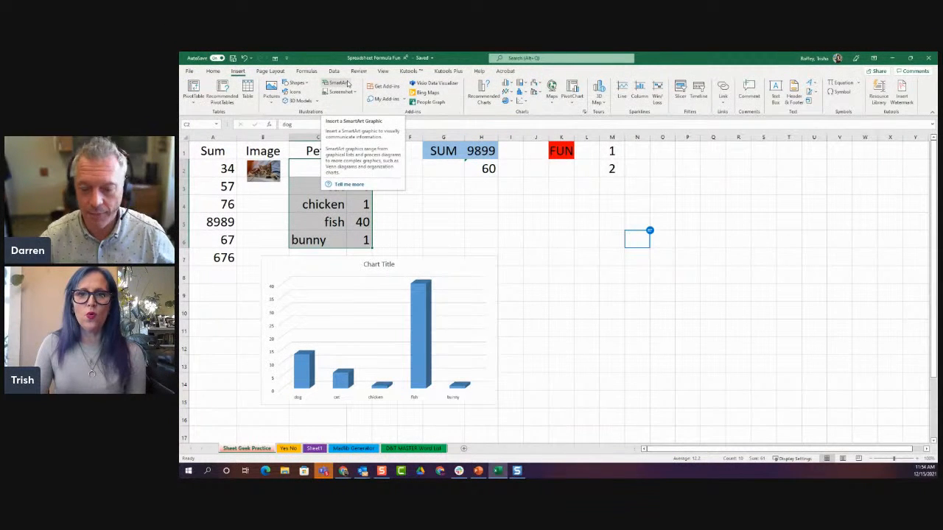
left_click(508, 101)
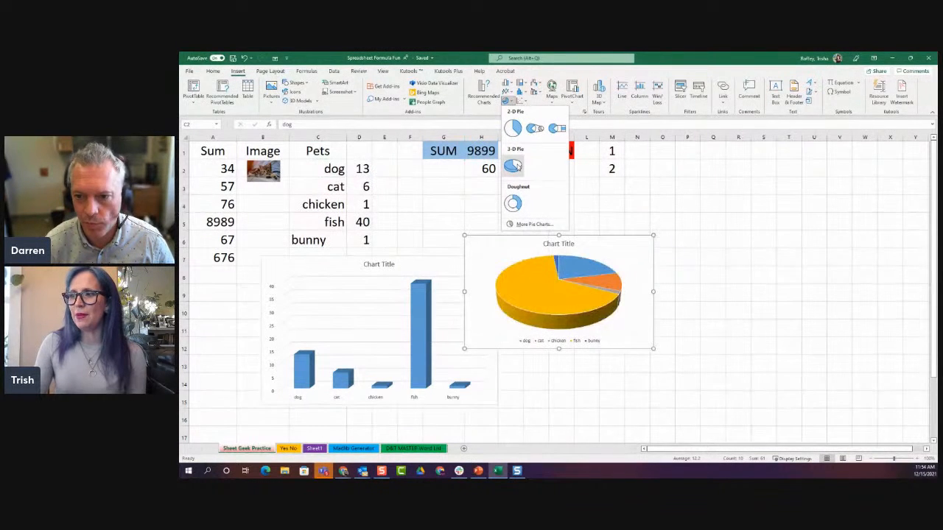
left_click(513, 167)
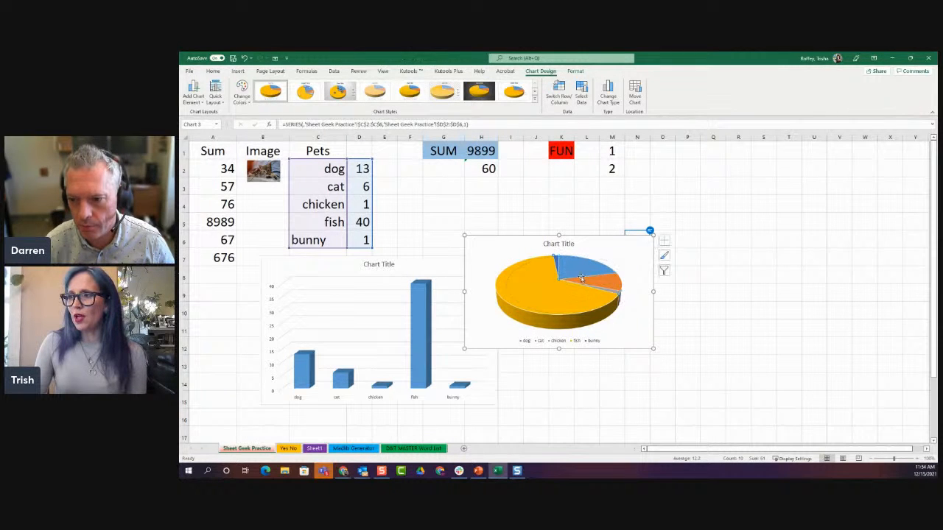
Shift the pie lower within its chart area and move the pie chart clear of the column chart, beside it
left_click(701, 281)
left_click_drag(641, 329, 651, 349)
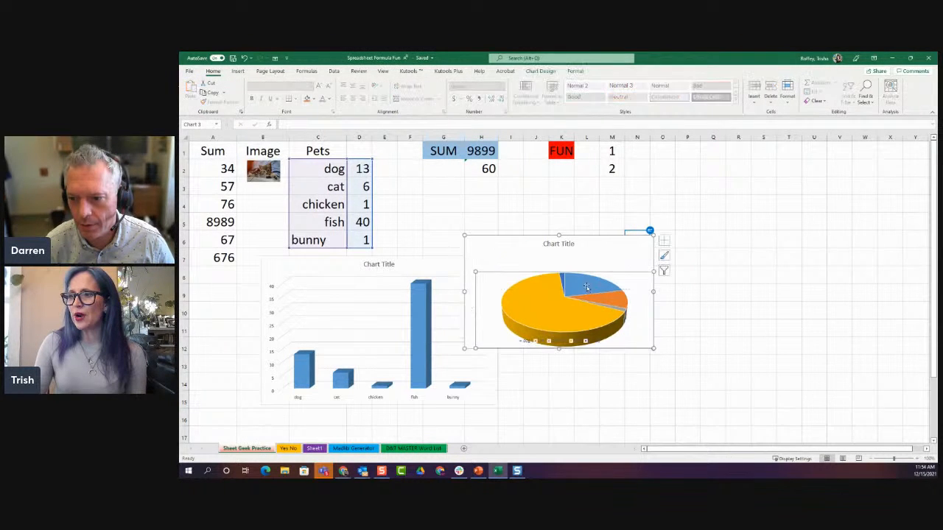
left_click_drag(479, 240, 547, 301)
left_click(535, 257)
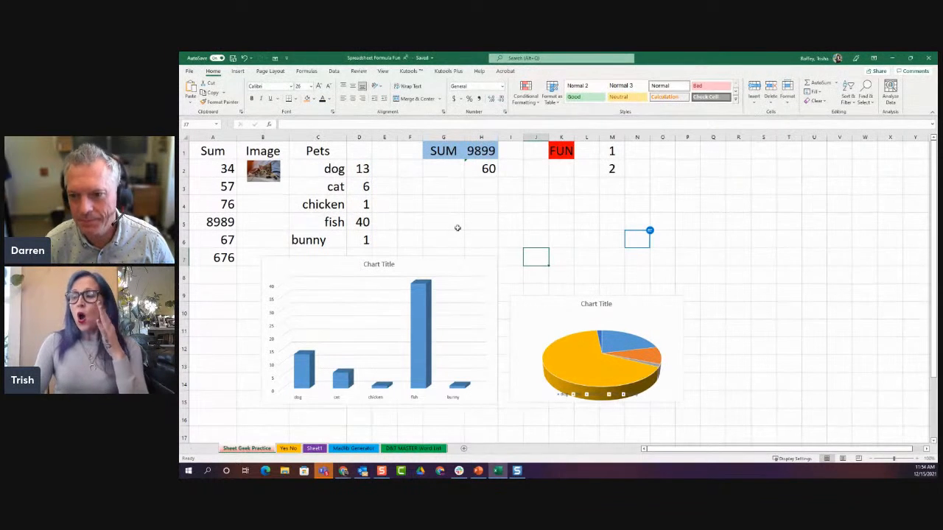
Update the fish count in D5 to 10 and the chicken count in D4 to 5
left_click(365, 221)
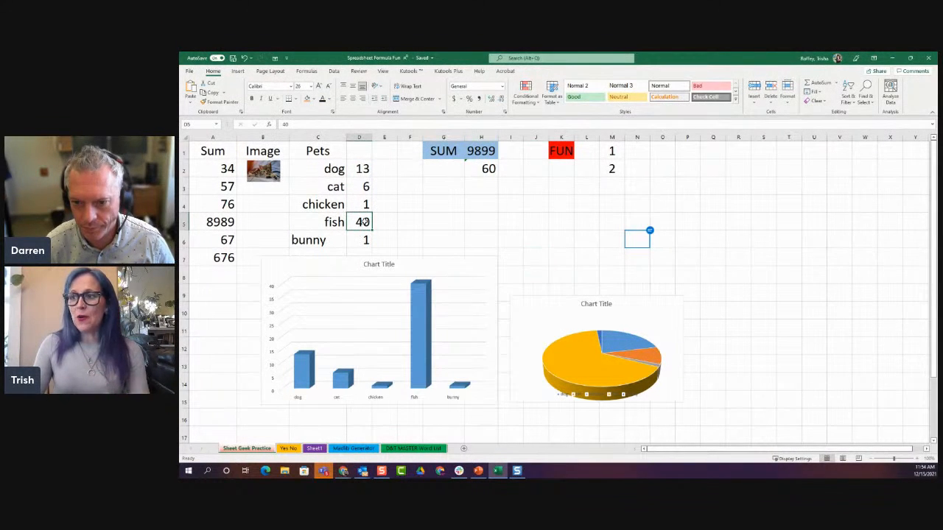
type("10")
key("Return")
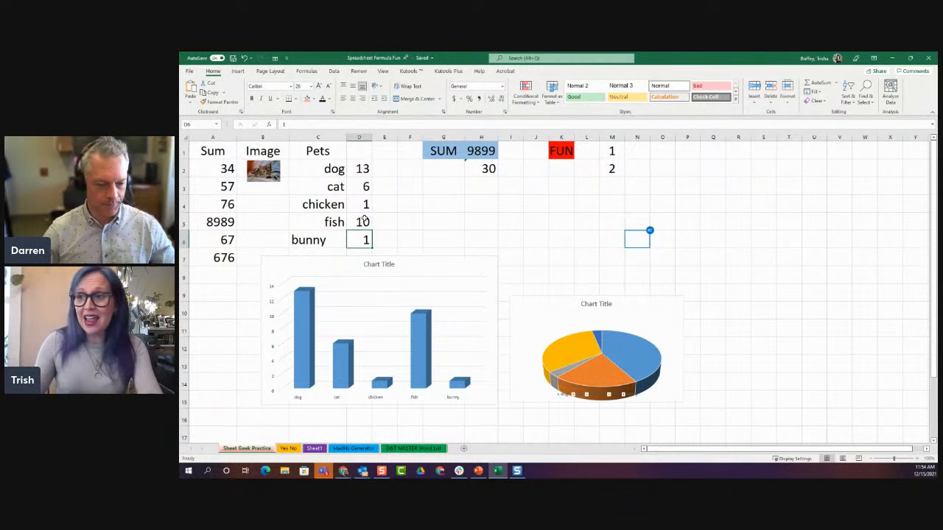
left_click(367, 204)
type("5")
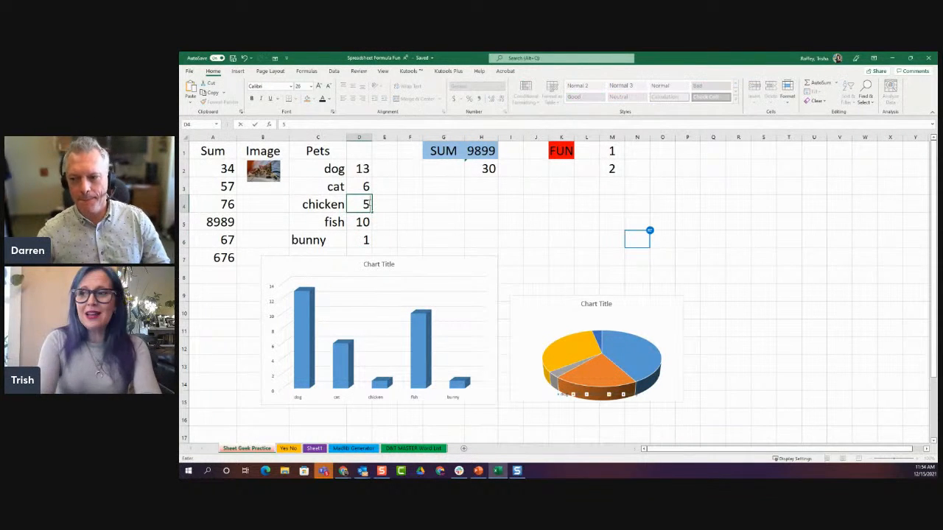
left_click(433, 218)
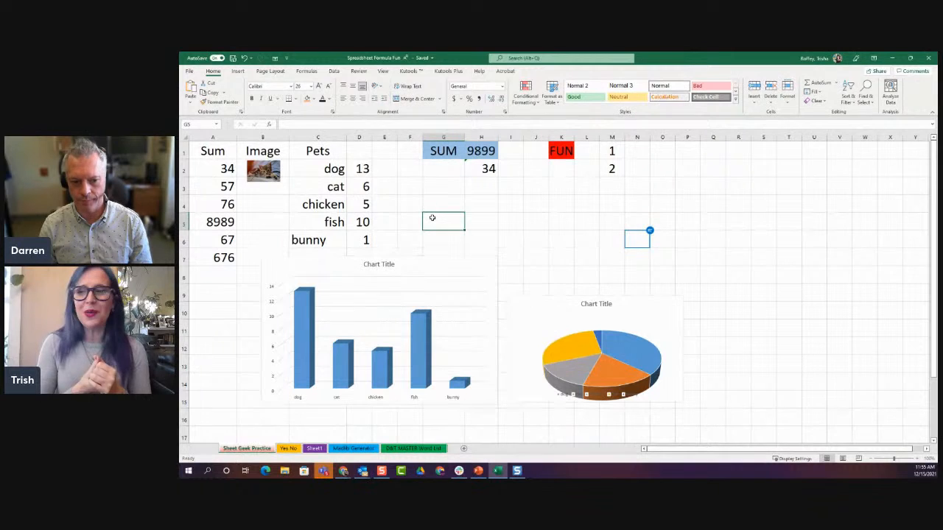
Fill the red FUN cell K1 down through K8
left_click(505, 232)
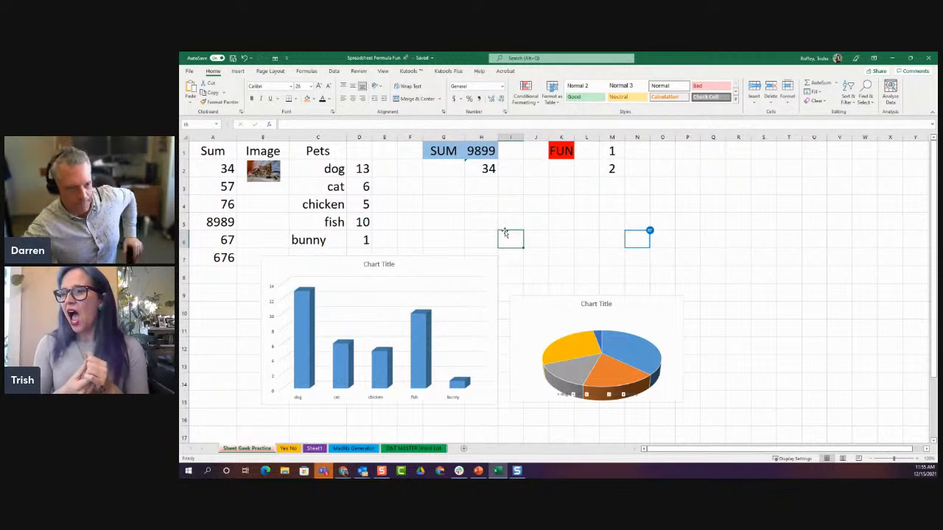
left_click(589, 236)
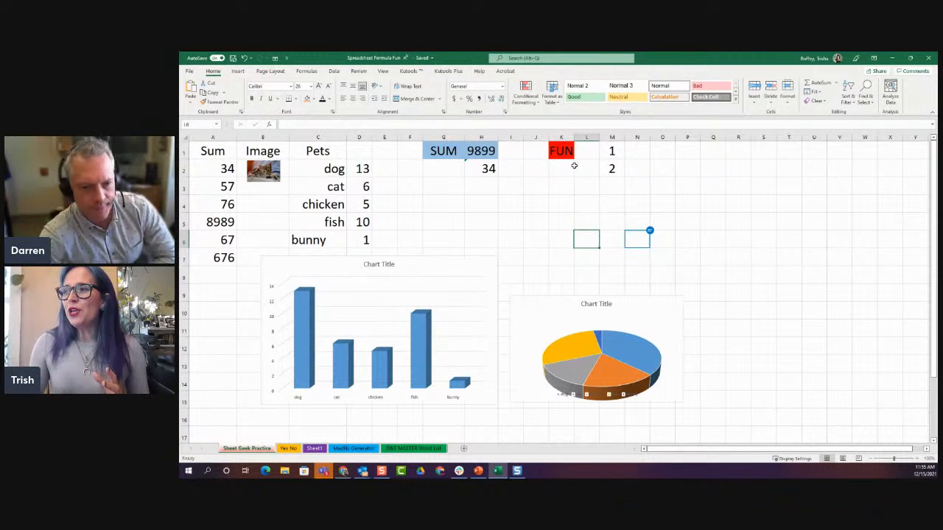
left_click(558, 153)
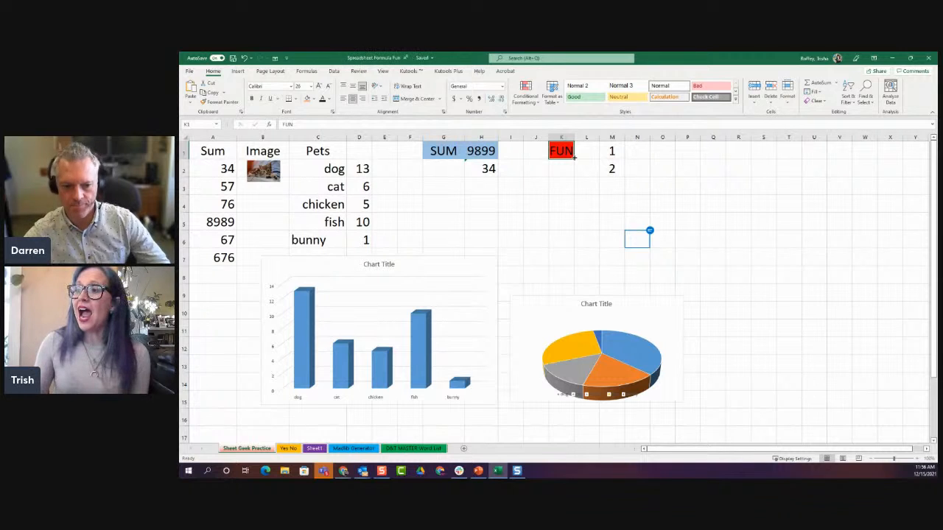
left_click_drag(574, 156, 571, 279)
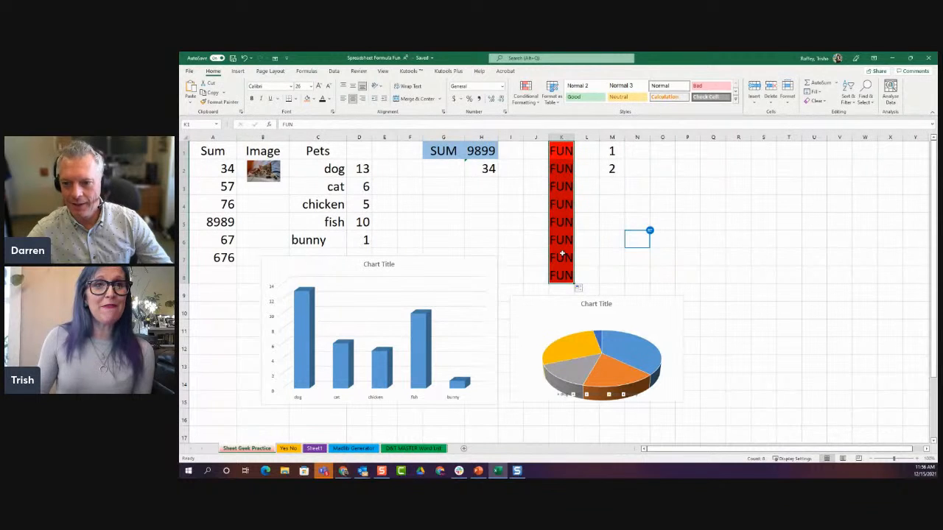
Enter the co-host's first name in cell Q1 and fill it down through Q12
left_click(710, 154)
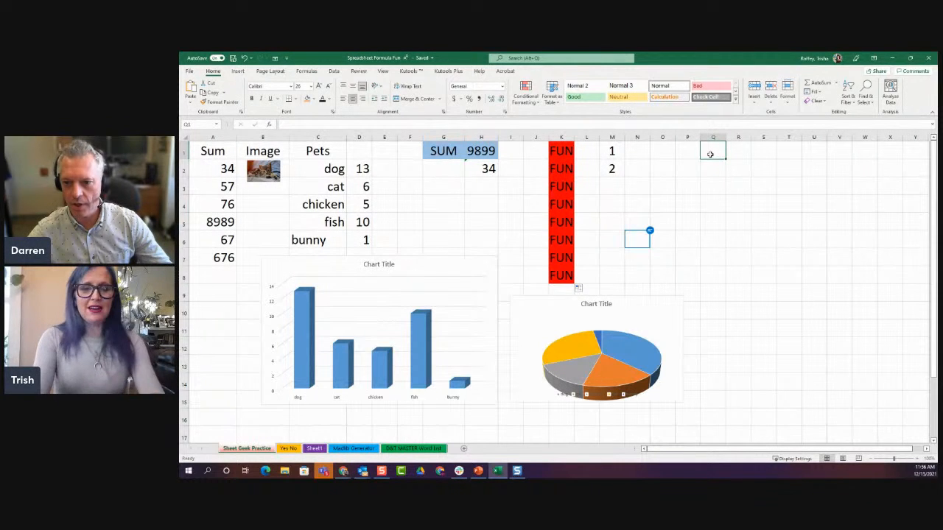
type("Darren")
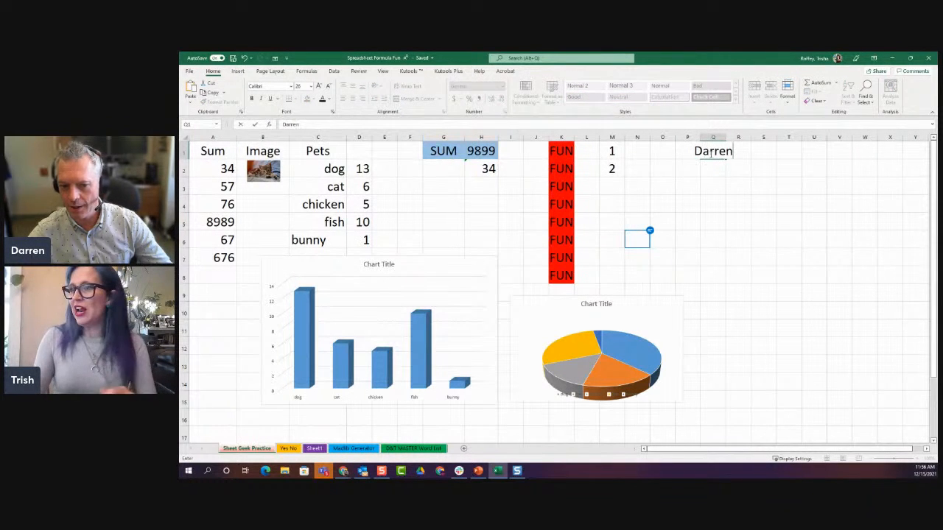
left_click(734, 271)
left_click(720, 157)
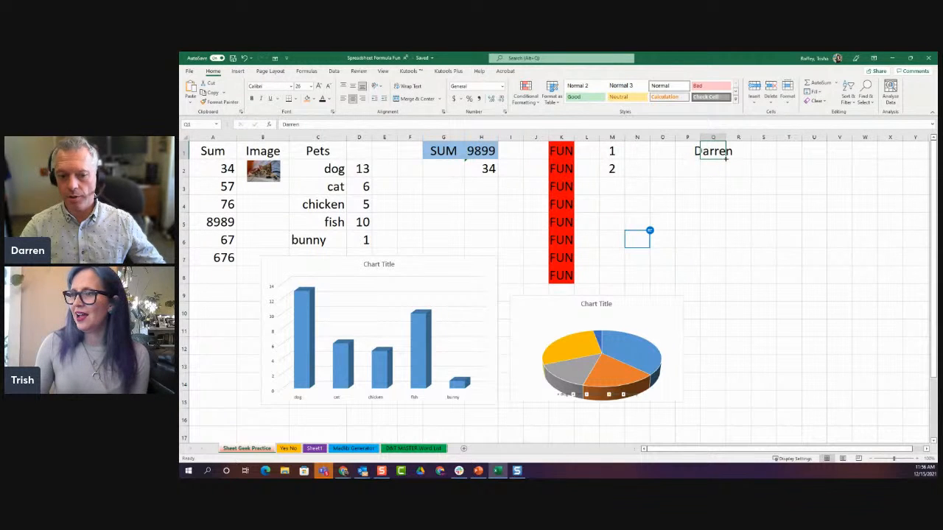
left_click_drag(726, 157, 727, 357)
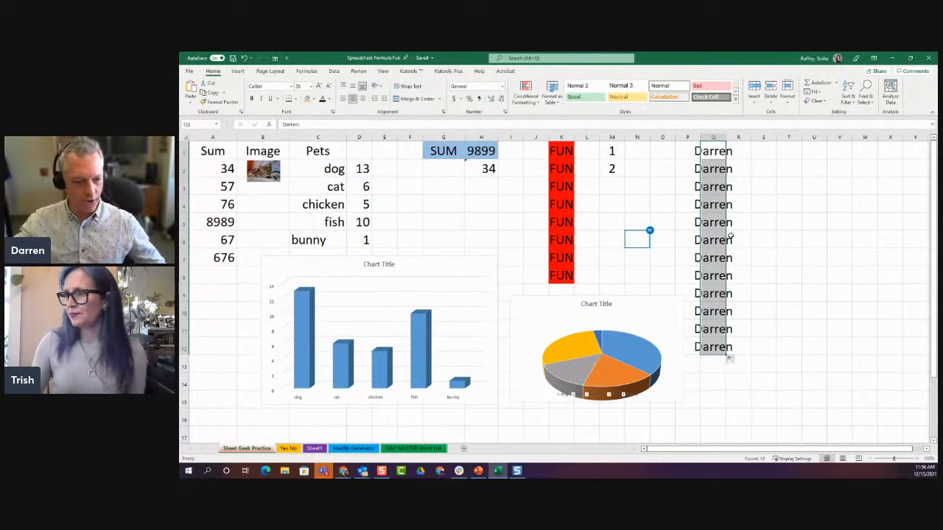
Fill the name in cell Q1 across the first row through W1
left_click(784, 206)
left_click(718, 151)
left_click_drag(726, 158, 876, 152)
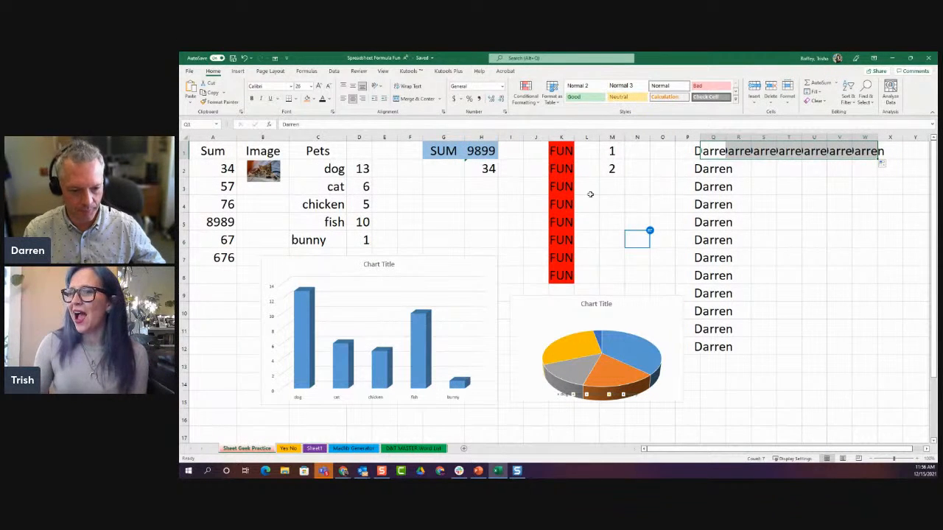
left_click(530, 216)
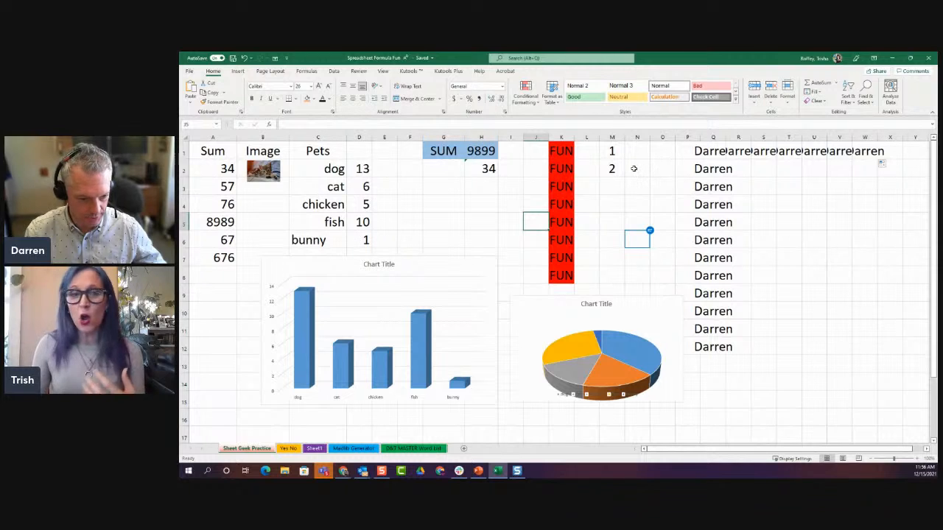
Extend the number series in M1:M2 down through M8 with autofill
left_click(618, 150)
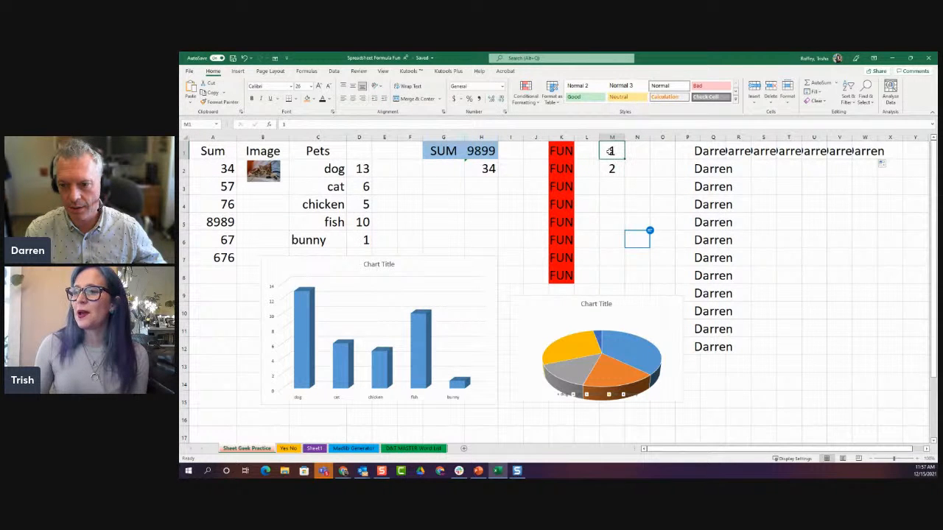
left_click_drag(610, 151, 611, 168)
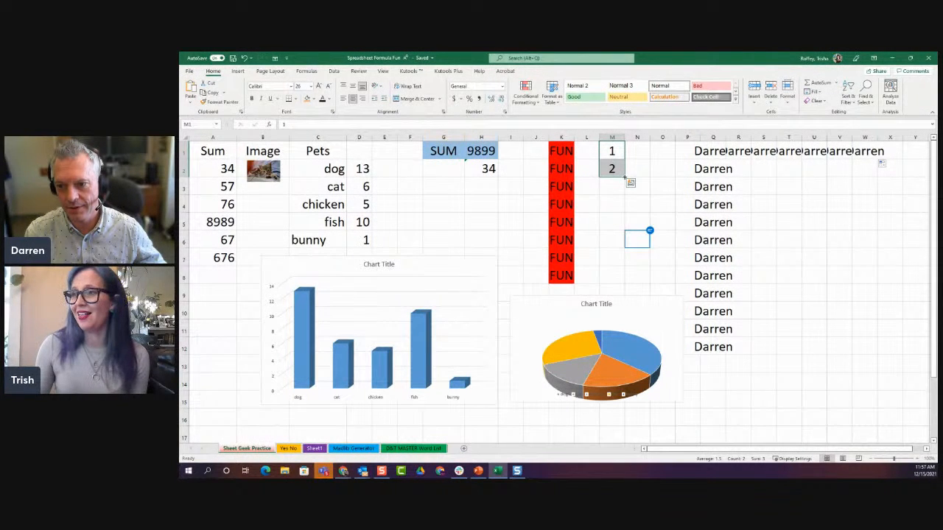
left_click_drag(624, 177, 616, 280)
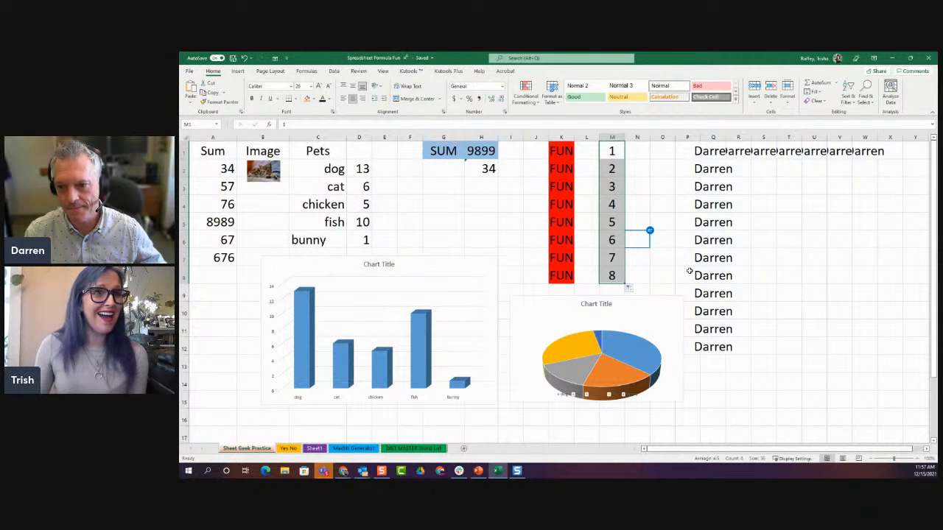
Enter the letter A in cell N1 and the letter B in cell N2
left_click(643, 150)
type("A")
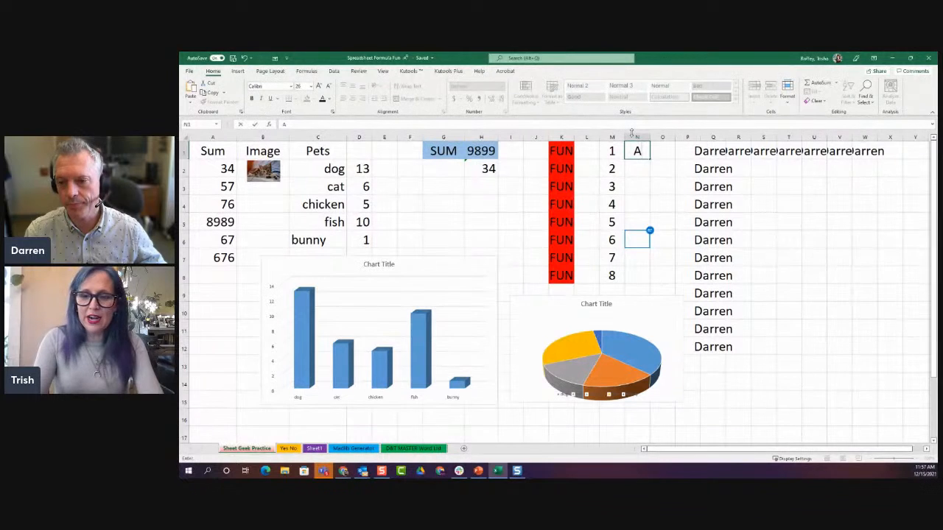
key("Return")
type("B")
key("Return")
Try to extend the letters in N1:N2 down through N8 with autofill, and undo the fill
left_click_drag(645, 157, 648, 283)
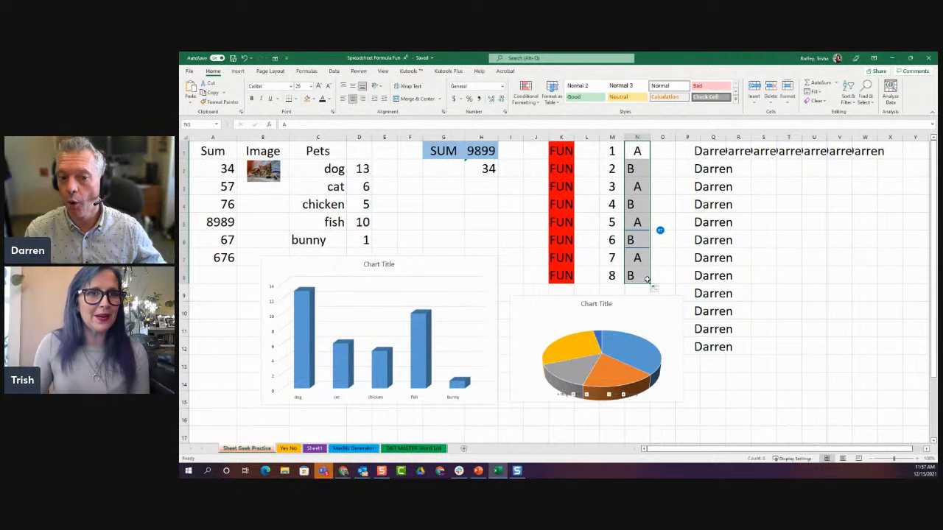
key("ctrl+z")
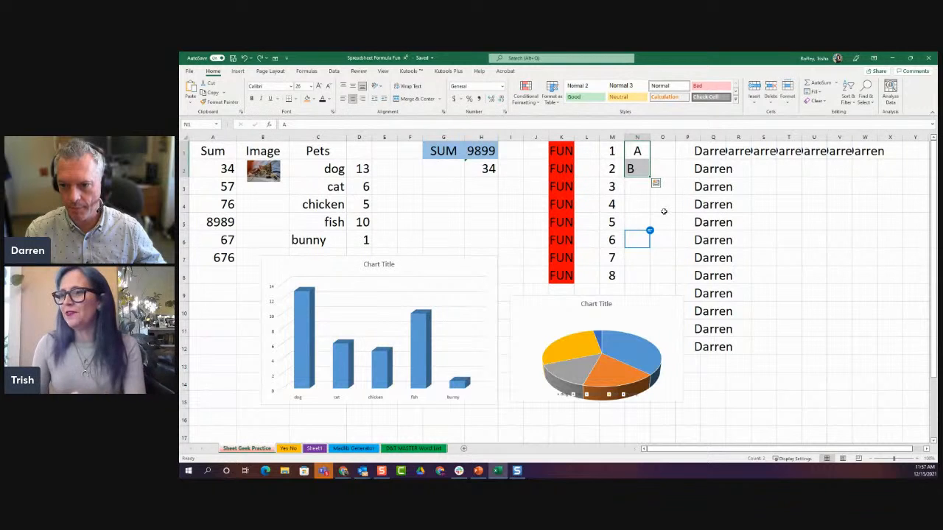
left_click(664, 210)
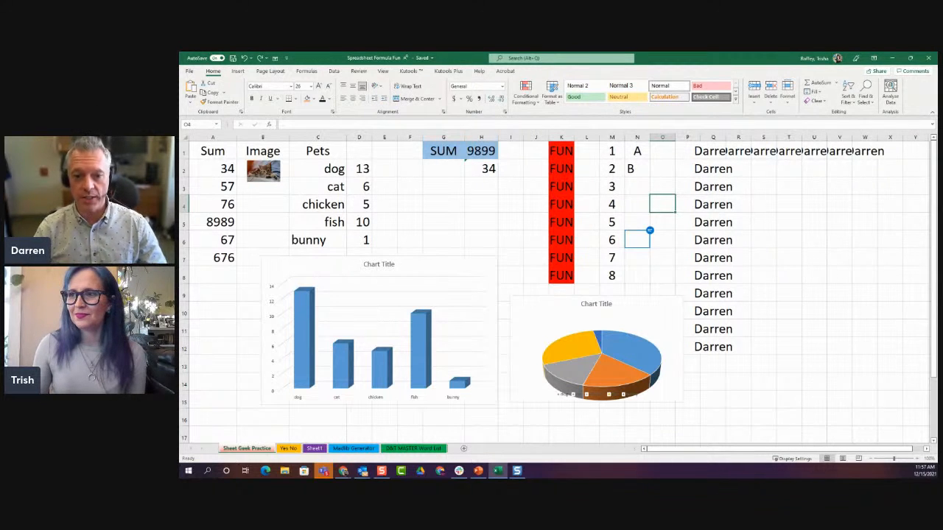
Set the chicken count in D4 to 6 and the dog count in D2 to 19
left_click(350, 205)
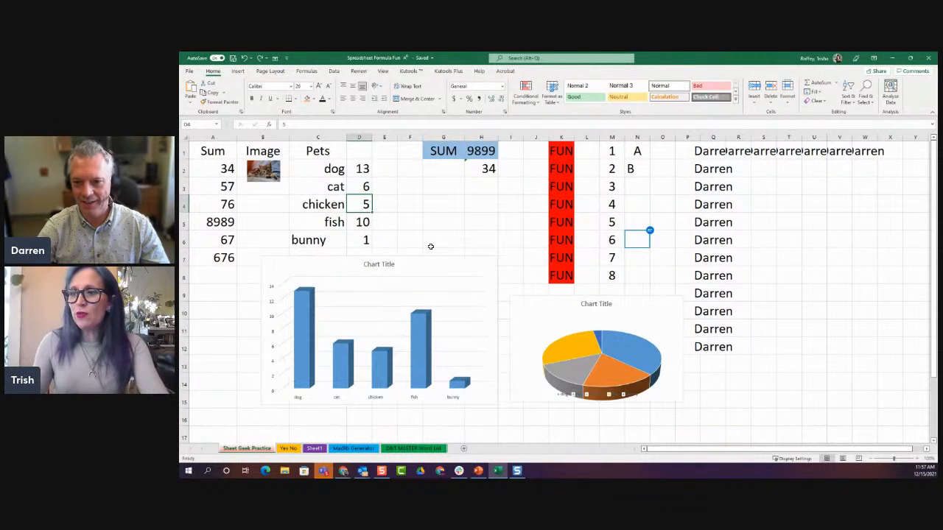
type("6")
left_click(408, 225)
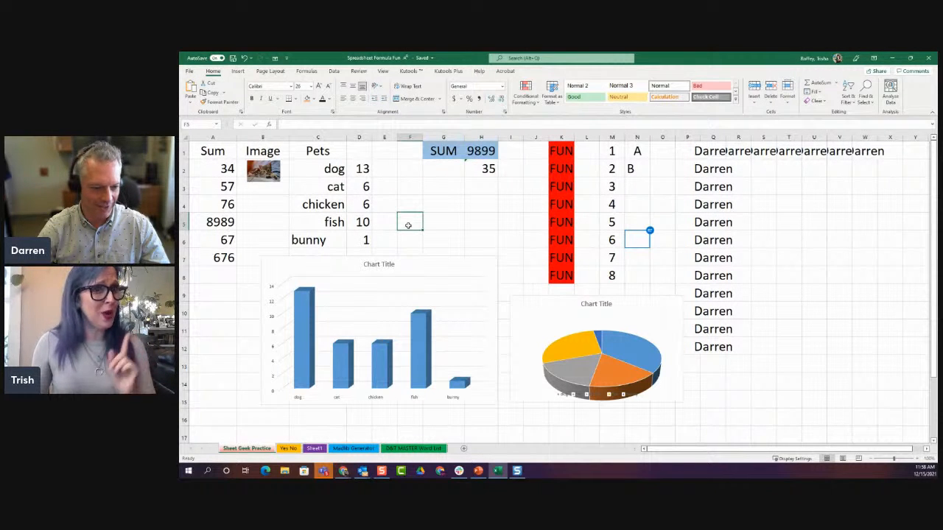
left_click(357, 168)
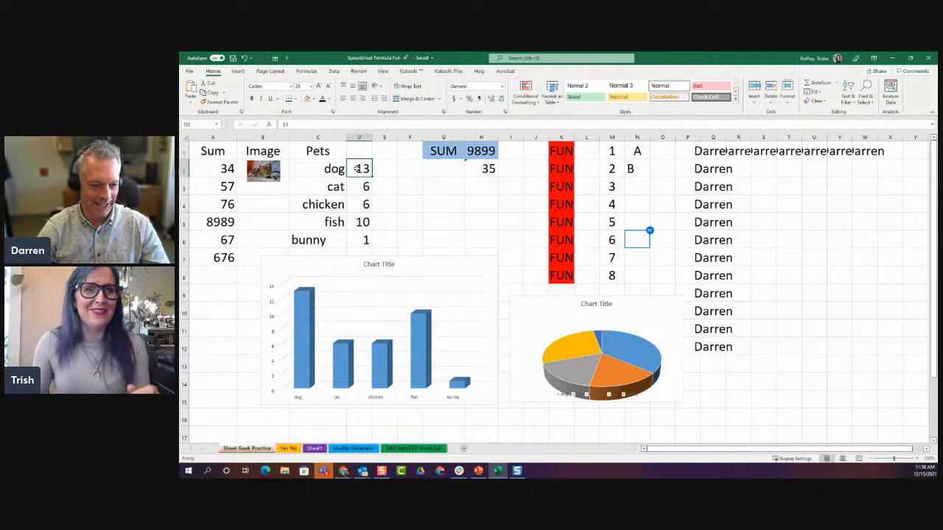
type("19")
key("Return")
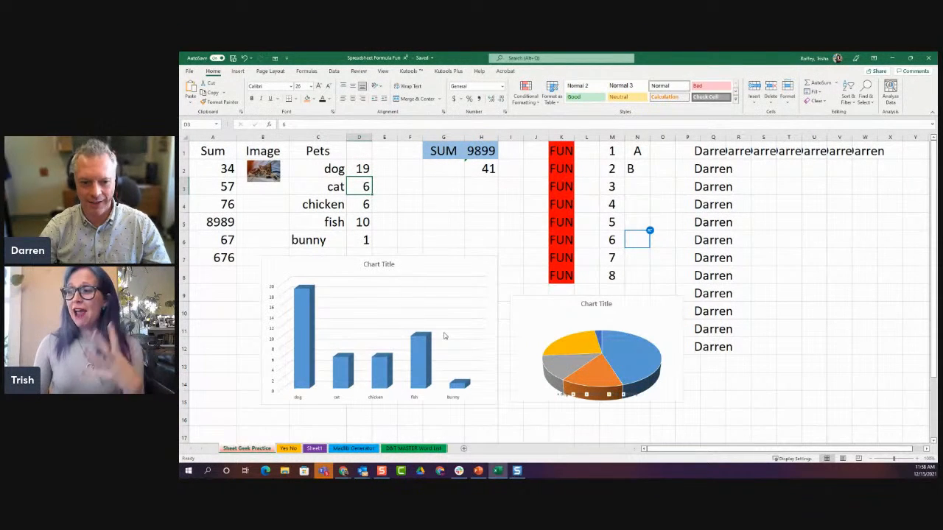
Check the sum formula in H2 and set the bunny count in D6 to 2
left_click(480, 173)
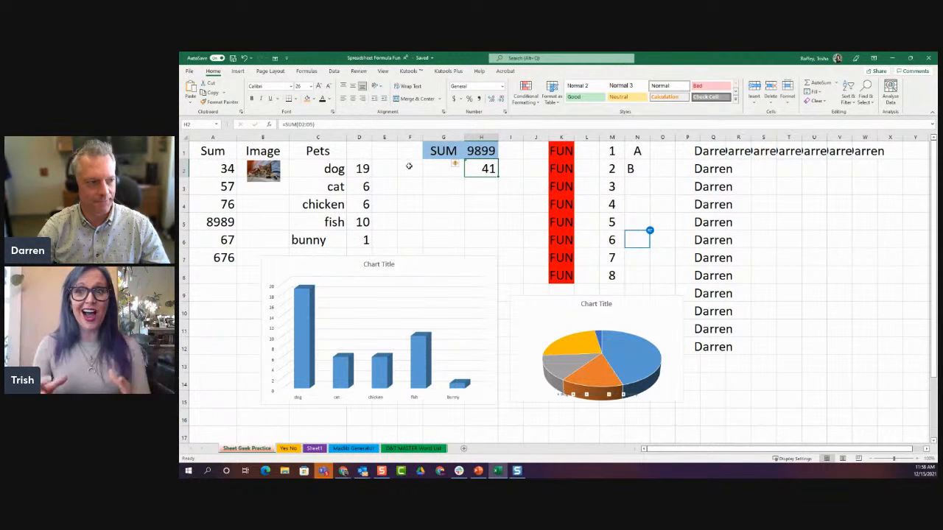
left_click(360, 243)
type("2")
left_click(418, 238)
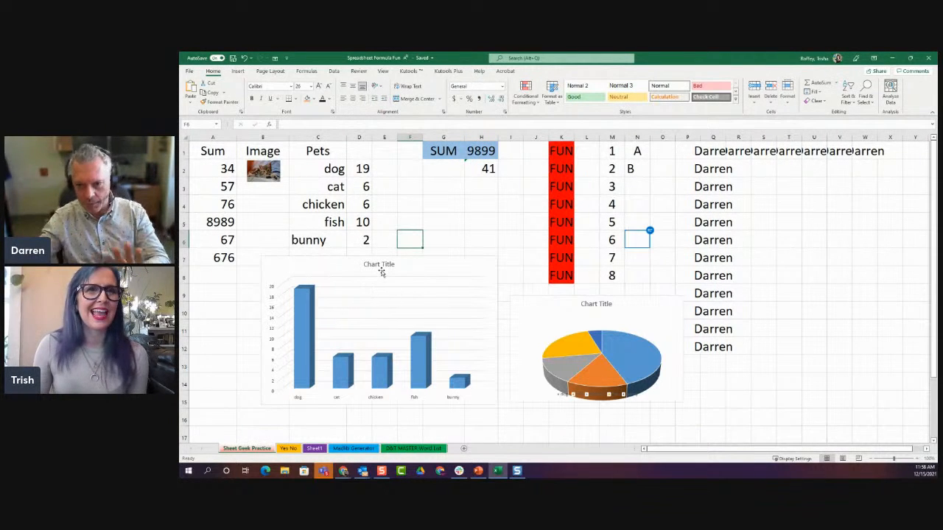
Switch to the PowerPoint presentation and go to slide 10 about parts of speech
left_click(478, 471)
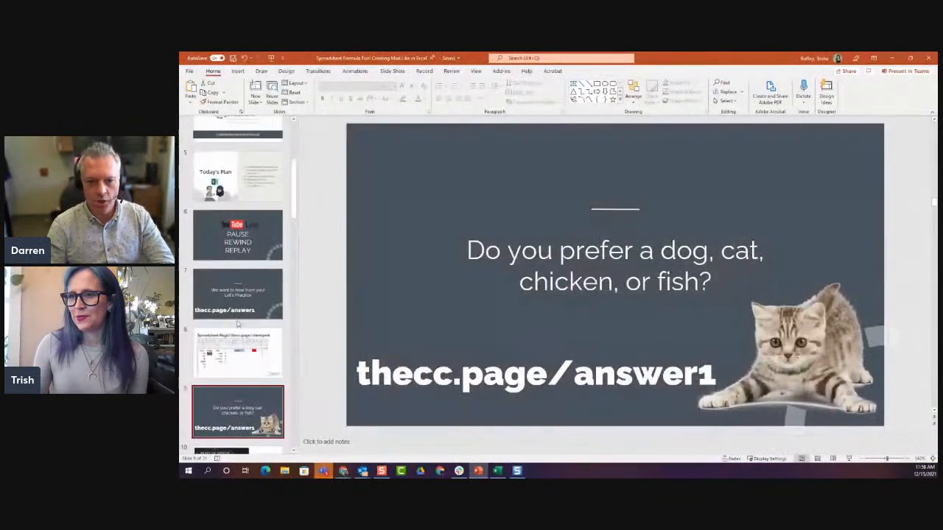
scroll(246, 368, "down", 2)
left_click(246, 381)
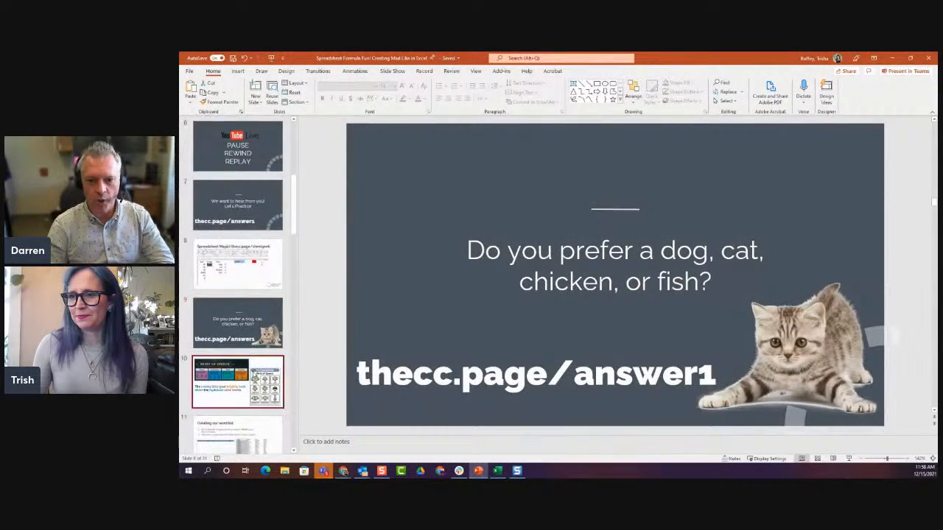
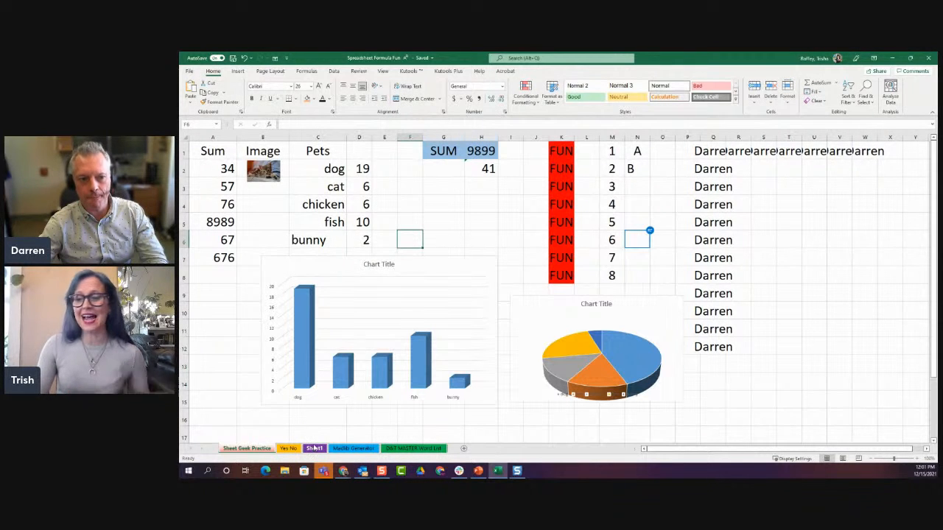
Open Sheet1 with the Adjectives, Nouns, Verbs and Adverbs columns and select cell B10
left_click(314, 450)
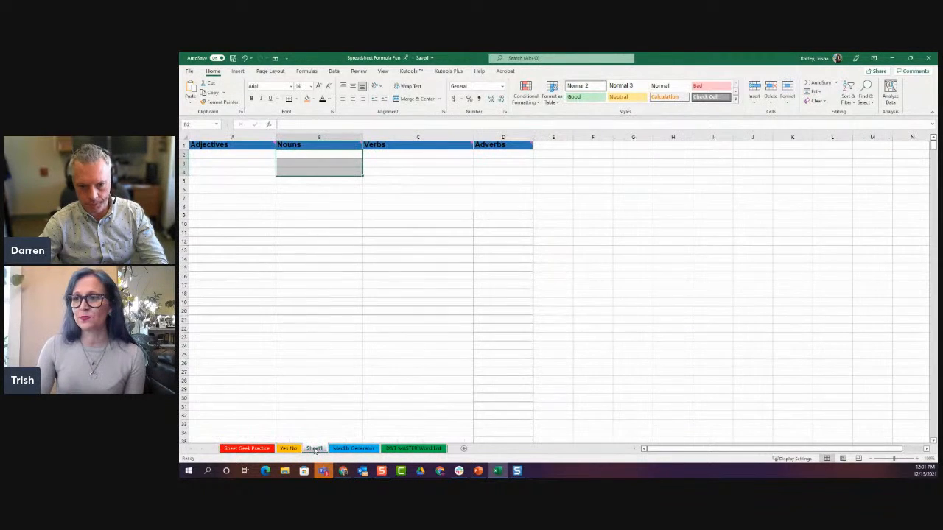
left_click_drag(319, 199, 318, 207)
left_click(348, 225)
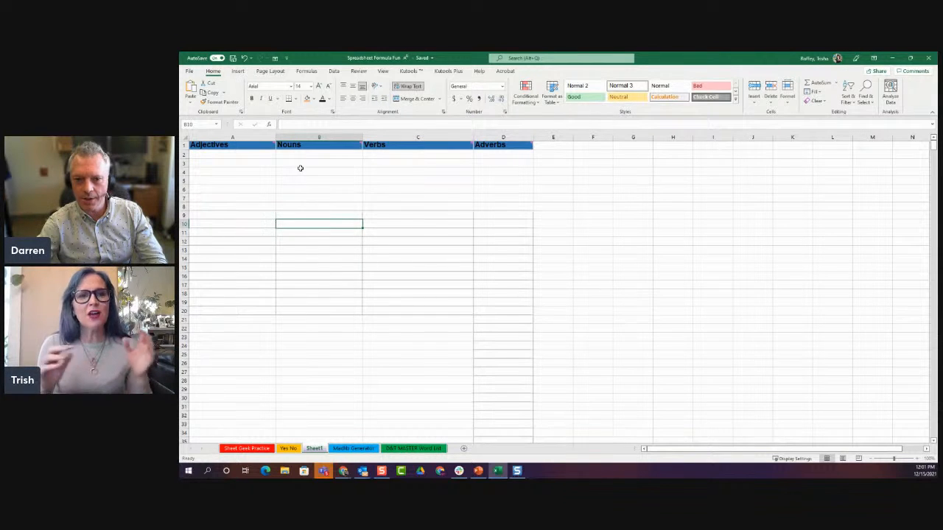
Fill the Nouns header cell B1 with the standard purple colour
mouse_move(306, 145)
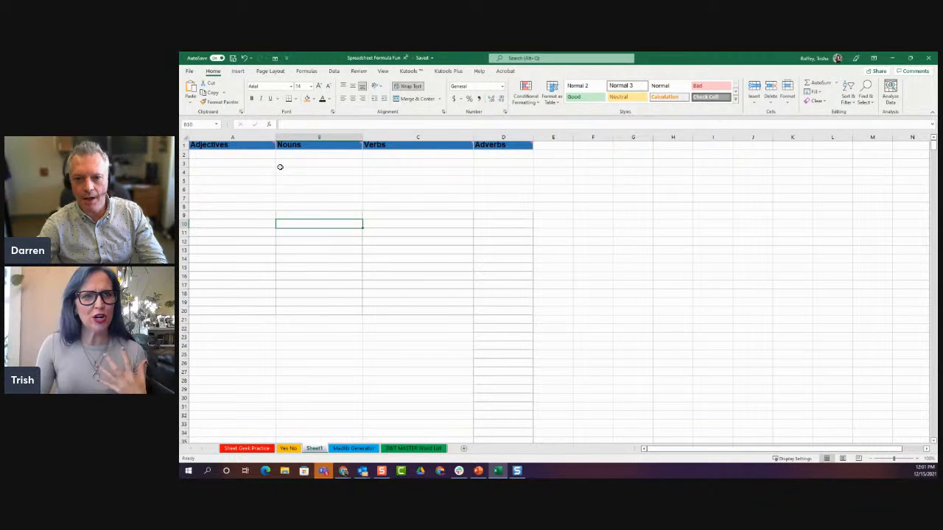
left_click(309, 146)
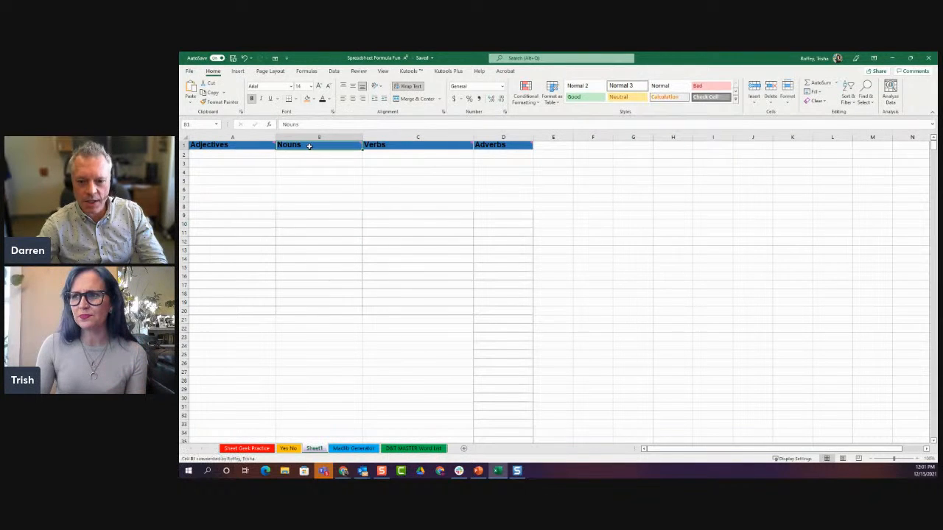
left_click(313, 99)
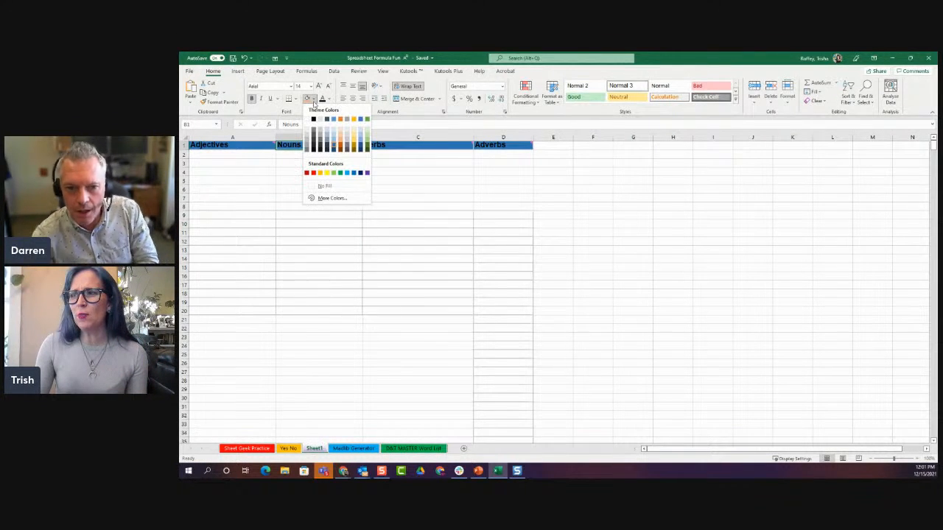
left_click(367, 172)
Set the font colour of the whole Nouns column B to standard purple
left_click(331, 137)
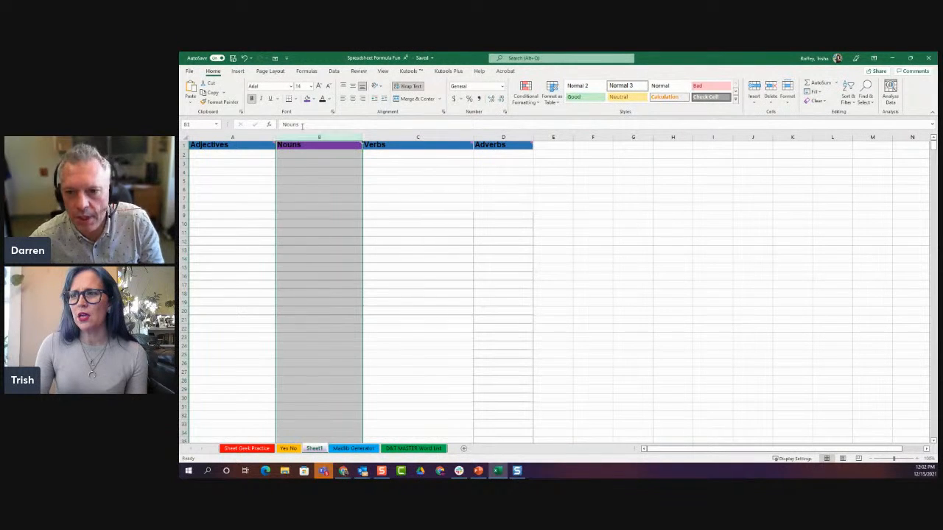
left_click(330, 98)
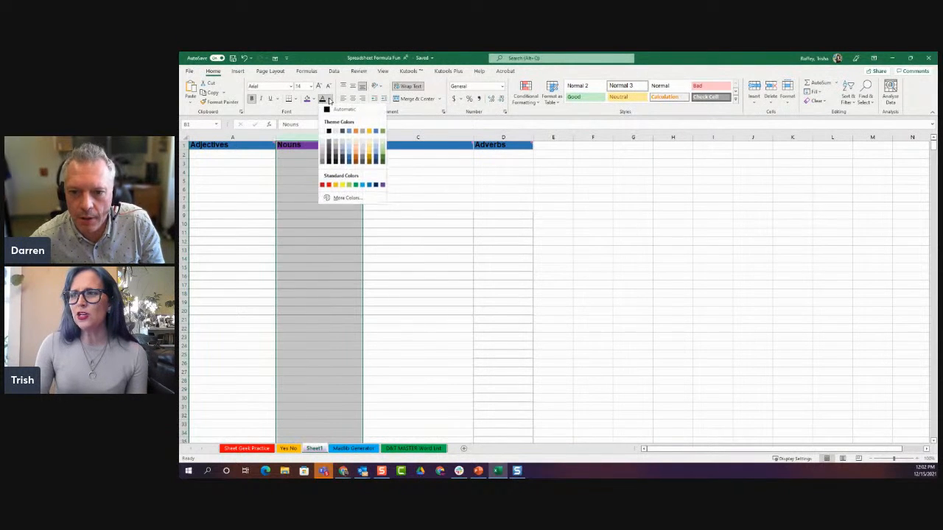
left_click(383, 185)
Set the font colour of the Nouns header cell B1 to Automatic
left_click(321, 144)
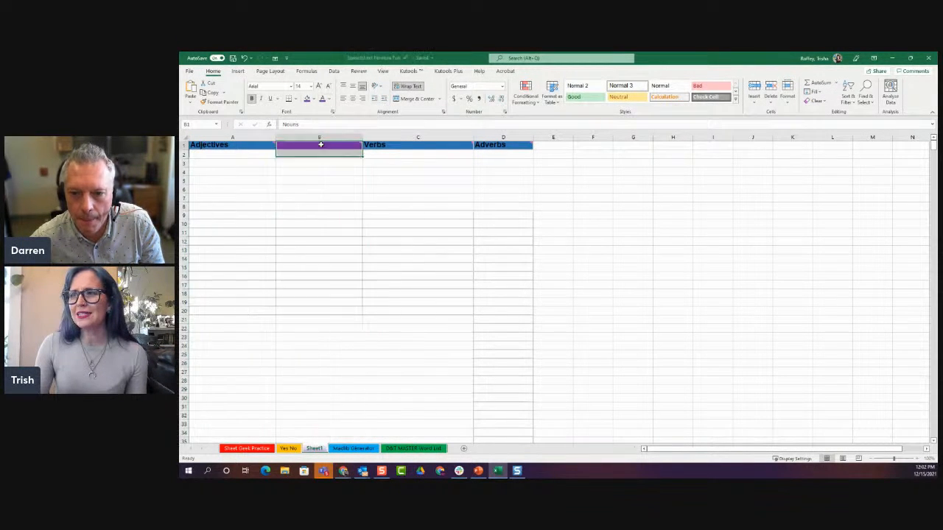
left_click(331, 99)
left_click(328, 112)
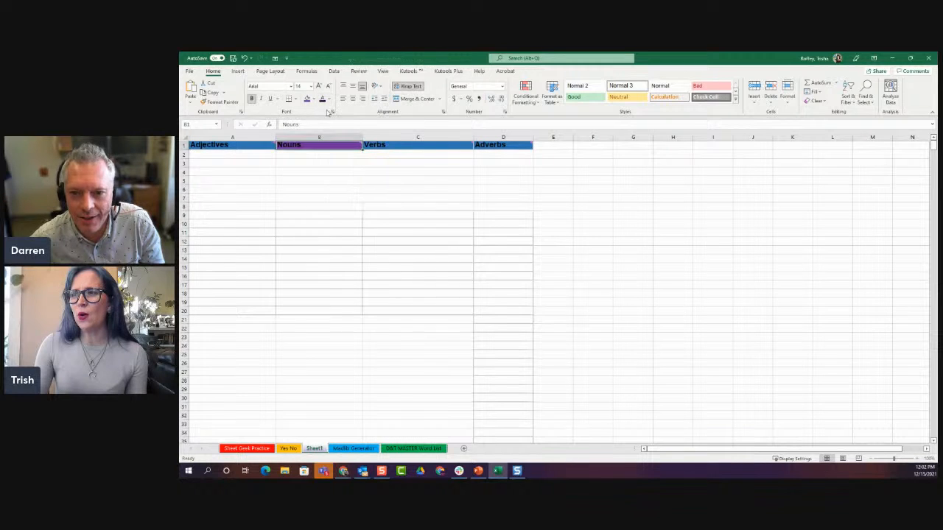
View the comment attached to the Adjectives header in cell A1
left_click(253, 170)
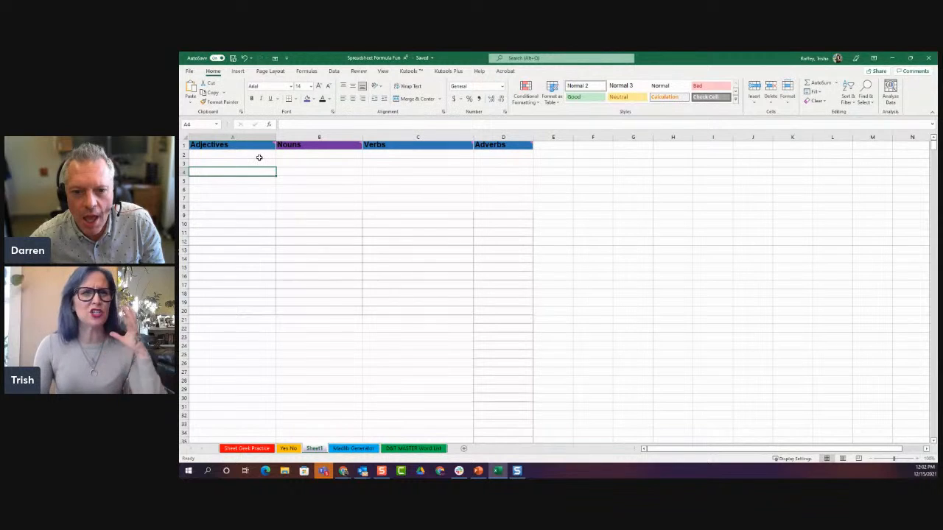
left_click(258, 146)
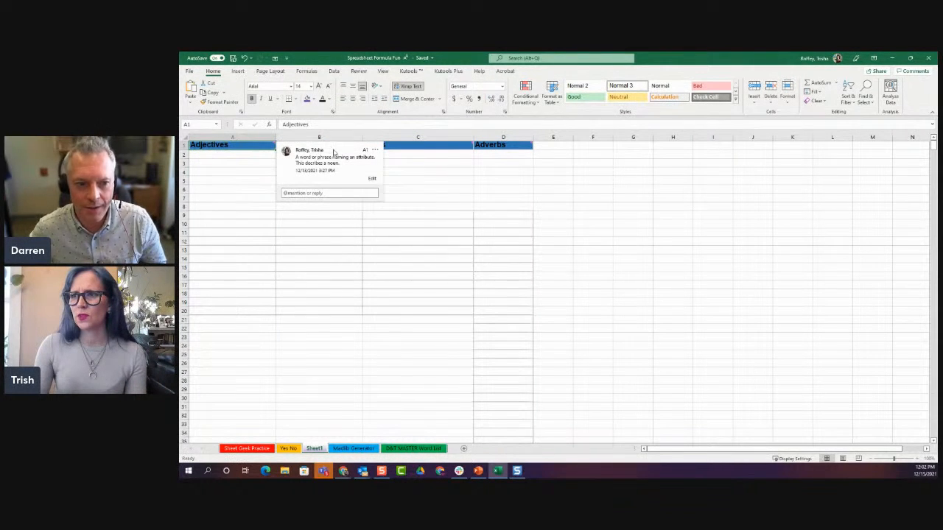
left_click(491, 241)
Set the font colour of cell B2 and the Nouns header cell B1 to white
left_click(347, 152)
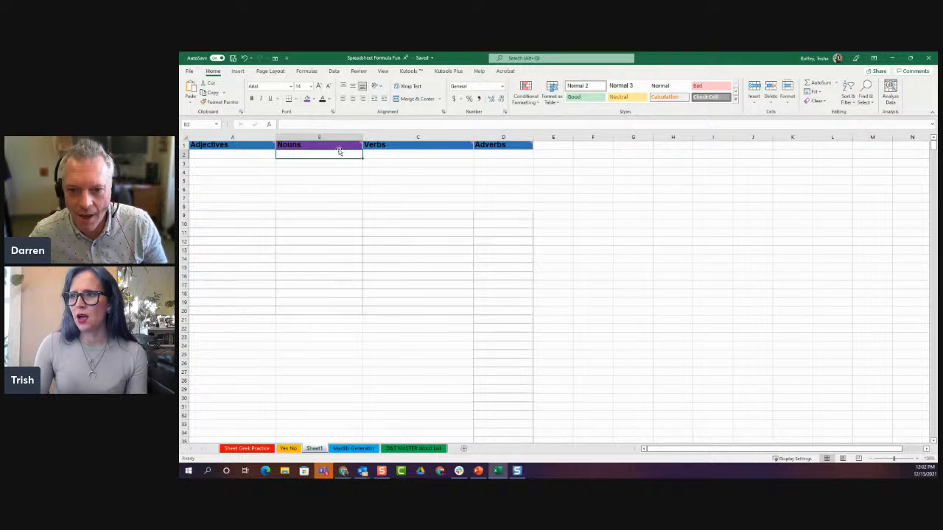
left_click(329, 99)
left_click(322, 133)
left_click(299, 146)
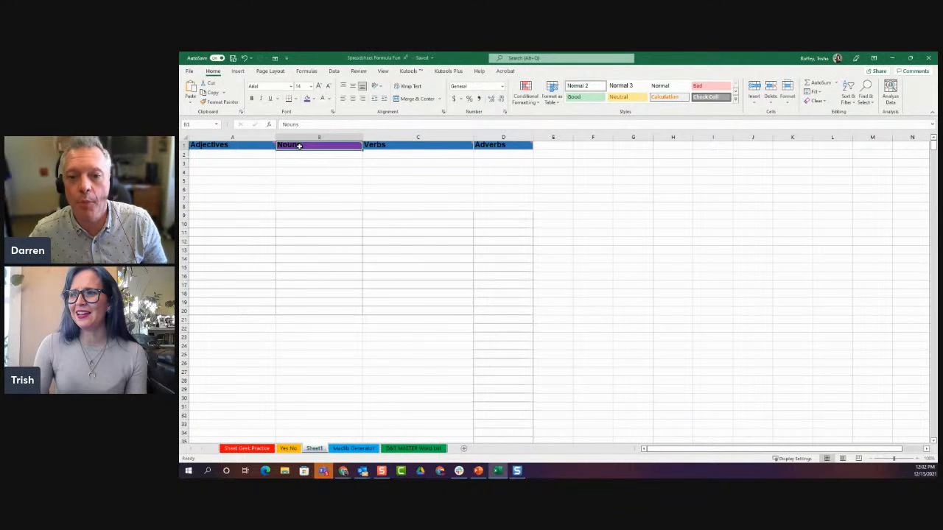
left_click(323, 98)
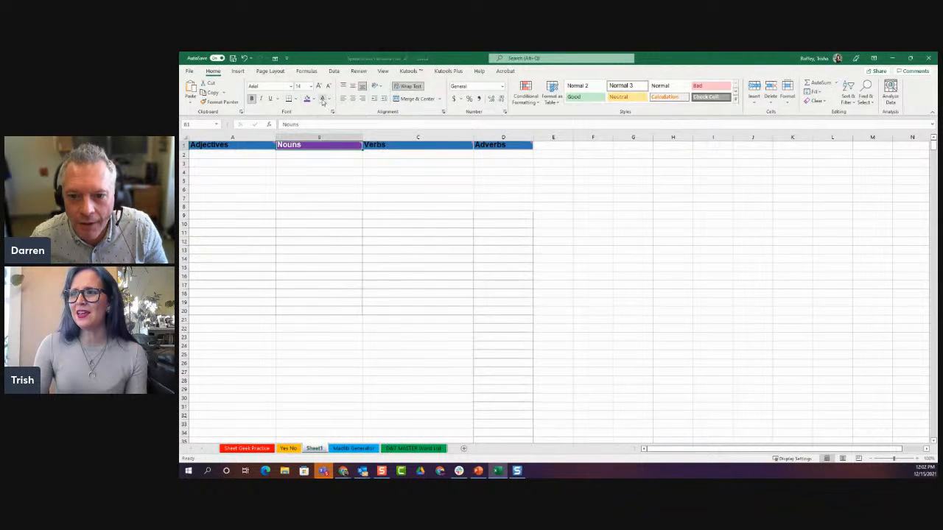
left_click(297, 189)
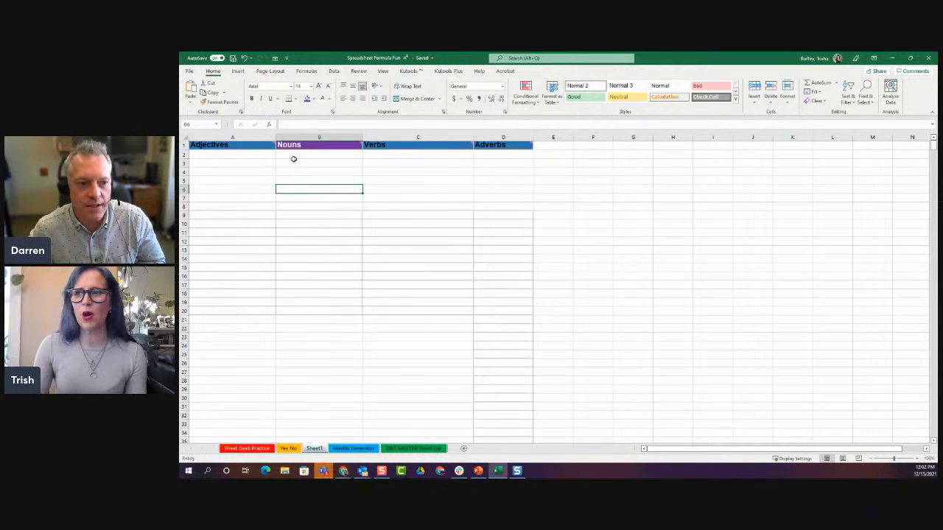
Set the font colour of the whole Adjectives column A to standard light blue
left_click(237, 146)
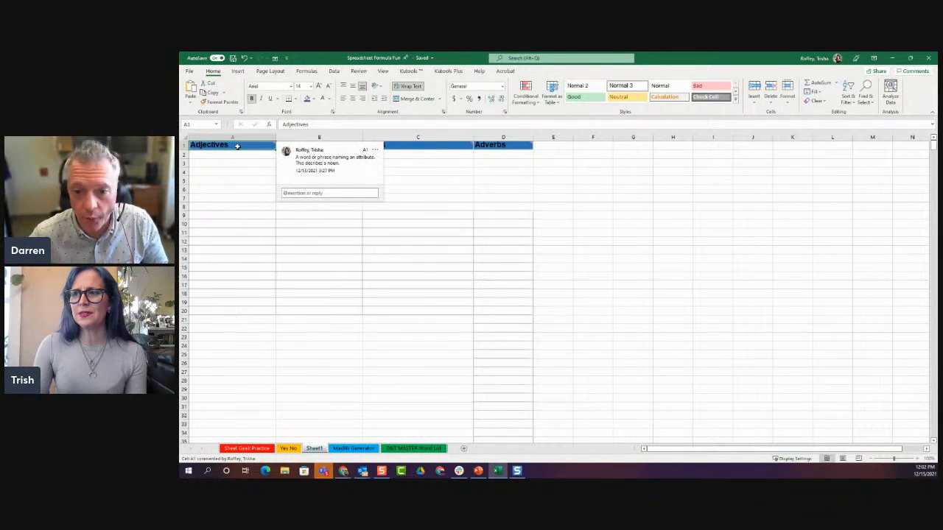
left_click(313, 98)
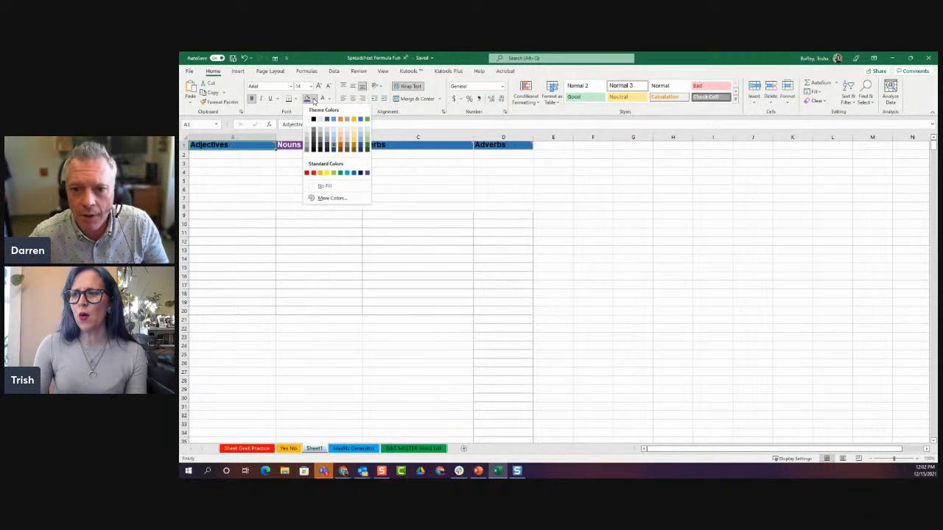
left_click(227, 138)
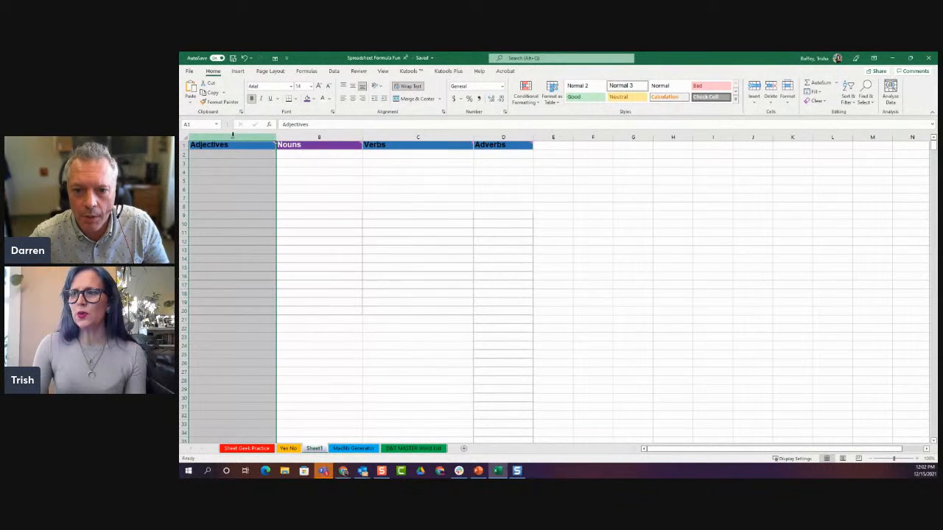
left_click(328, 99)
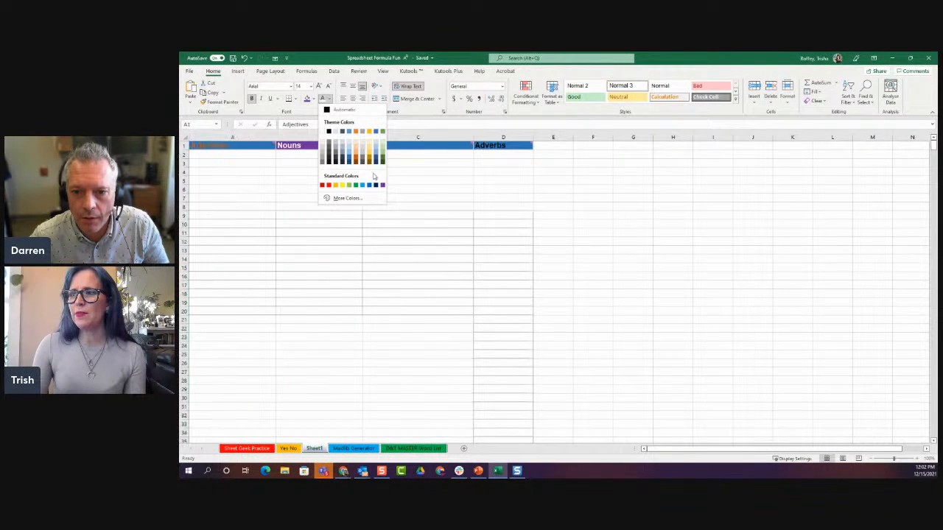
left_click(362, 187)
Set the font colour of the Adjectives header cell A1 to white
left_click(221, 145)
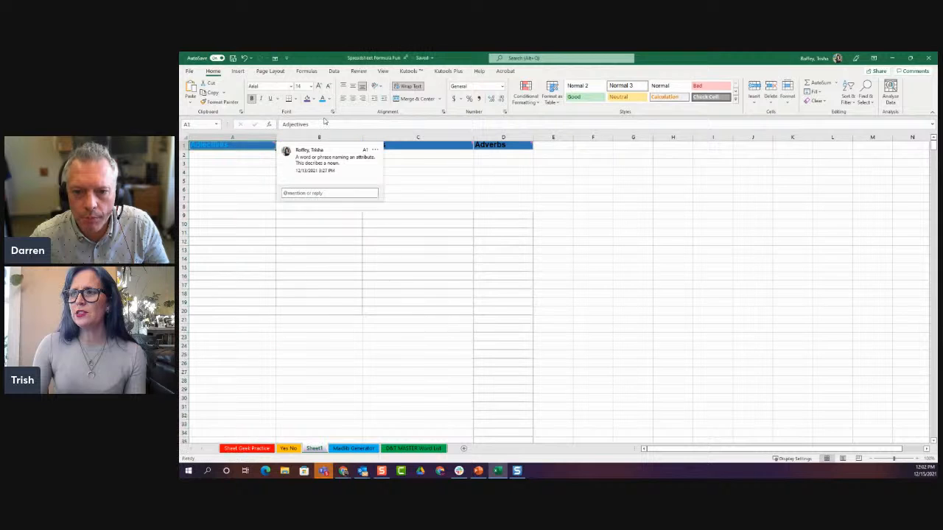
left_click(328, 99)
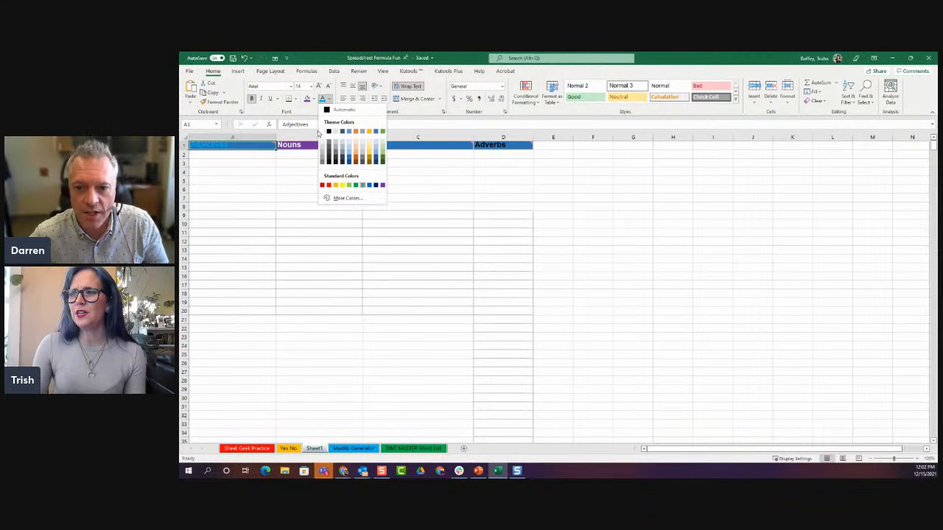
left_click(323, 133)
left_click(305, 189)
Fill the Verbs header cell C1 with standard green
left_click(378, 146)
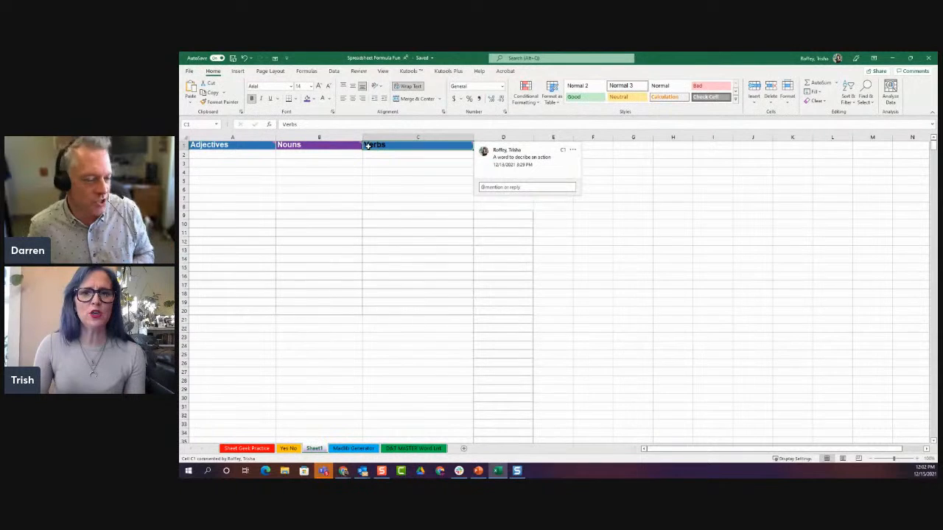
left_click(314, 100)
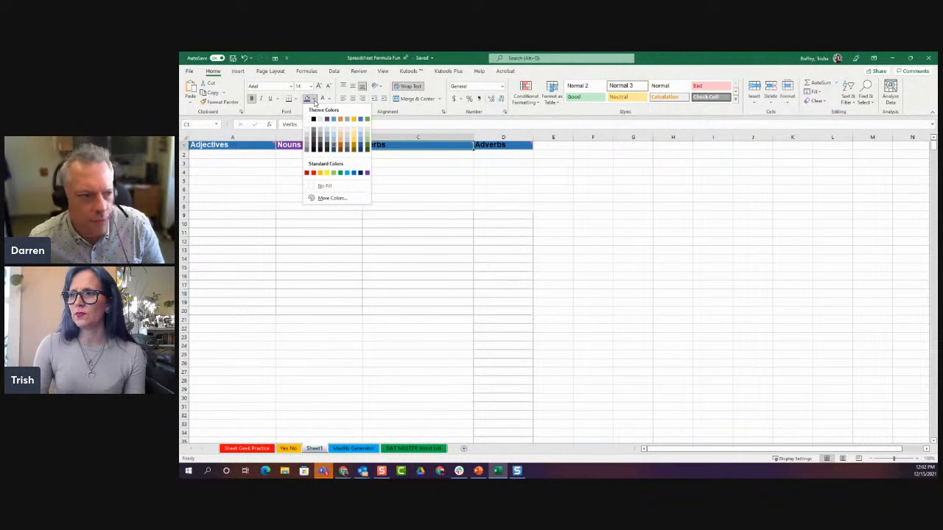
left_click(341, 174)
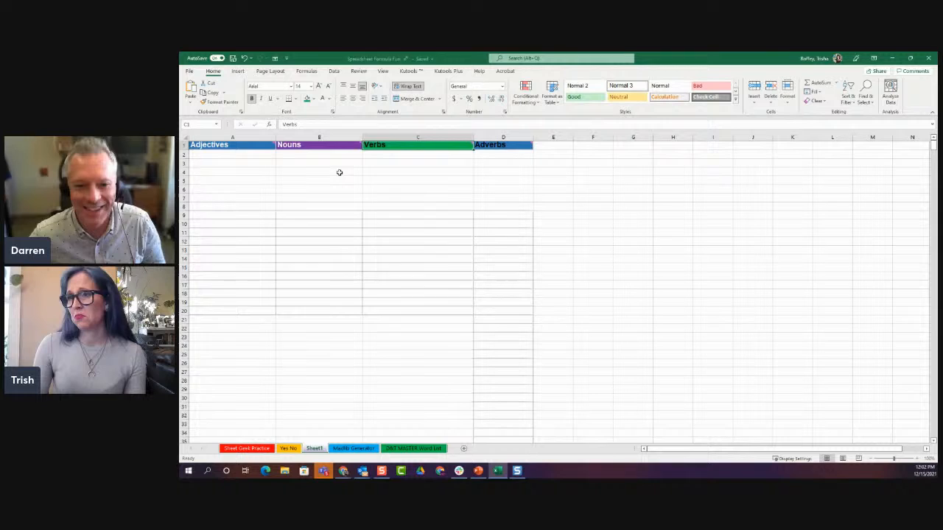
left_click(377, 137)
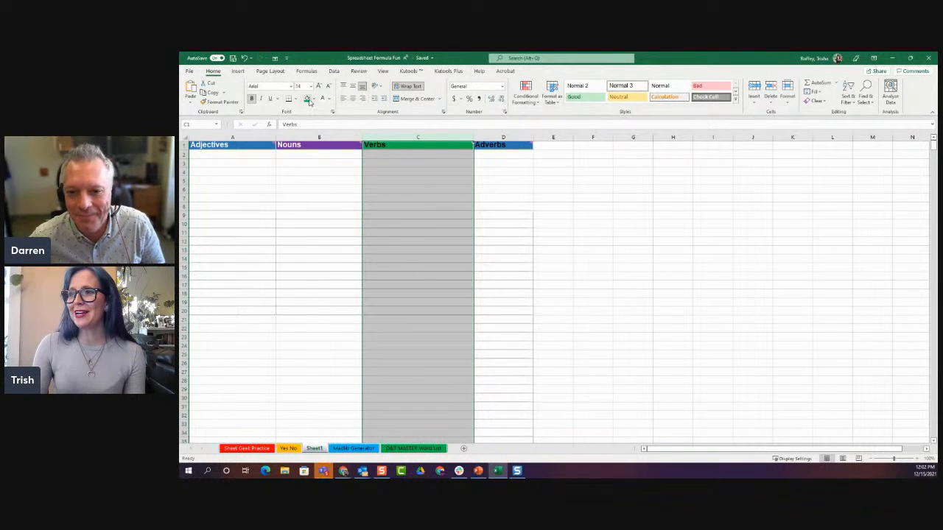
left_click(307, 99)
left_click(371, 145)
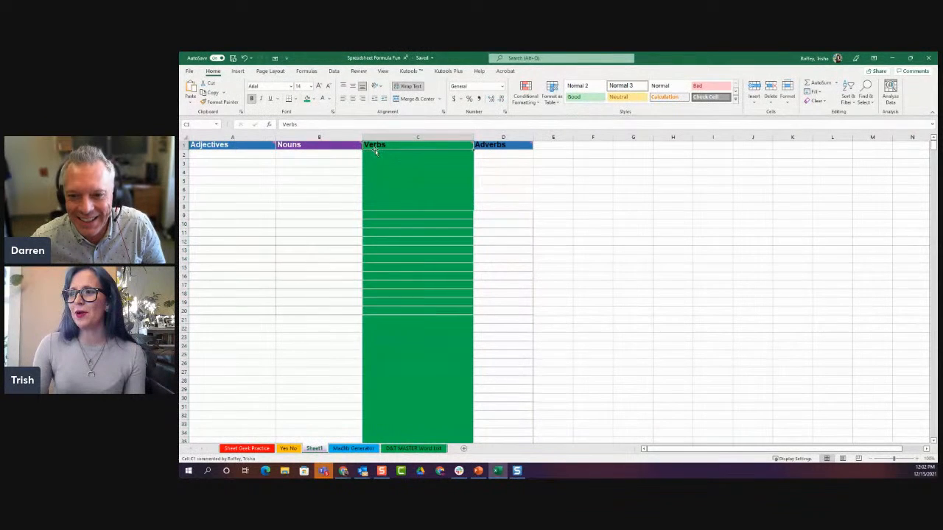
key("ctrl+z")
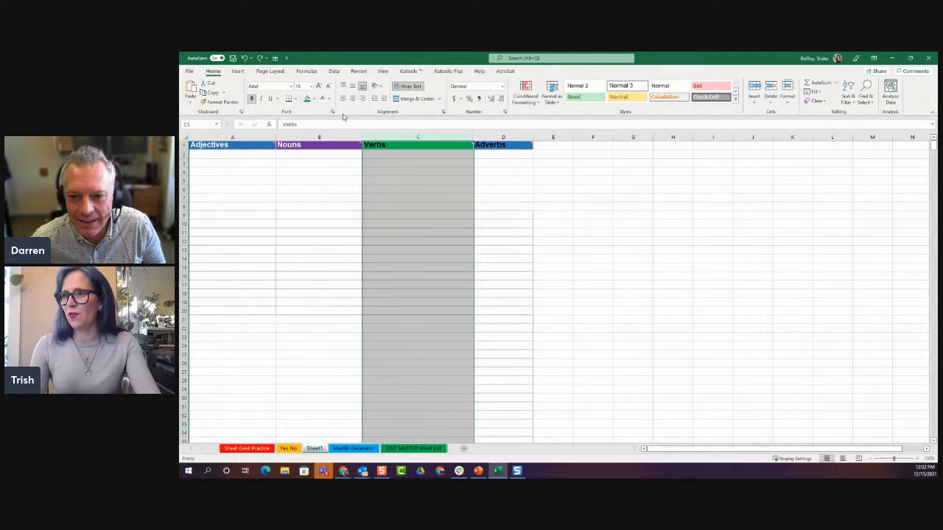
Set the font colour of the whole Verbs column C to the theme green and that of its header cell C1 to white
left_click(329, 99)
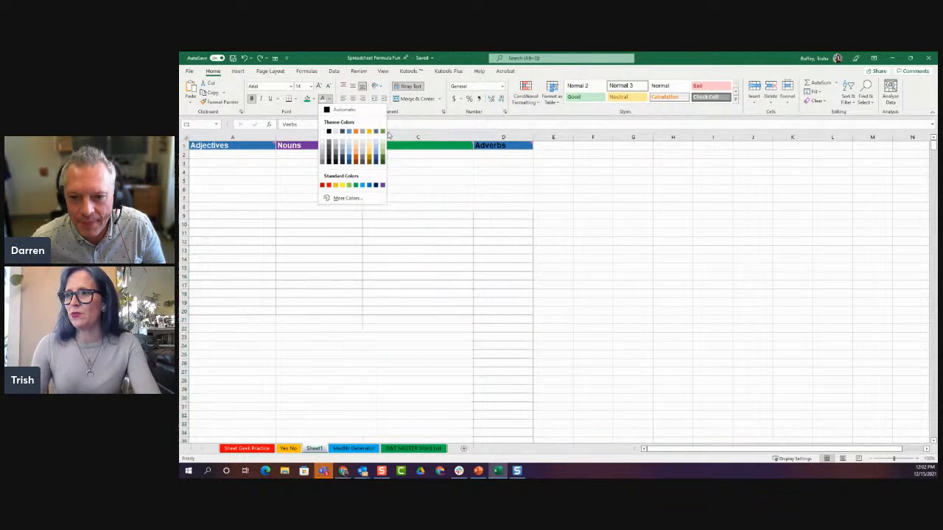
left_click(382, 132)
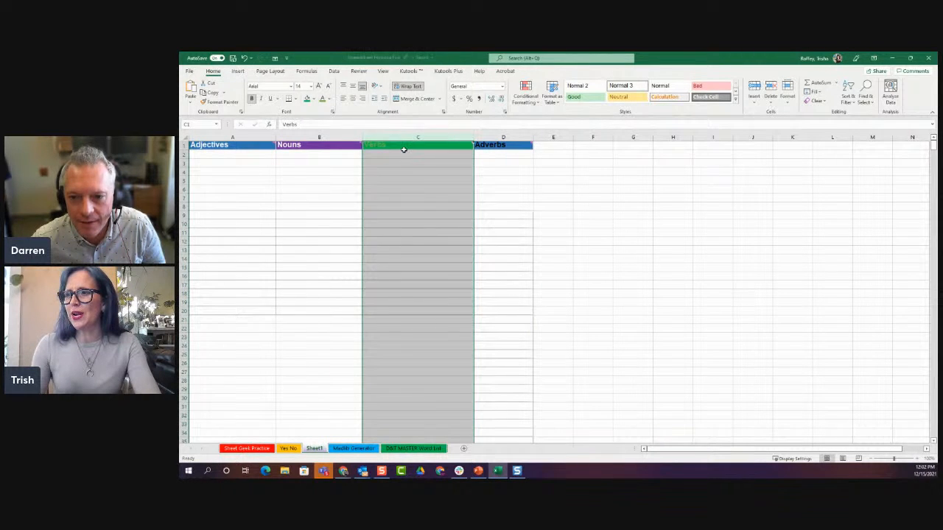
left_click(404, 148)
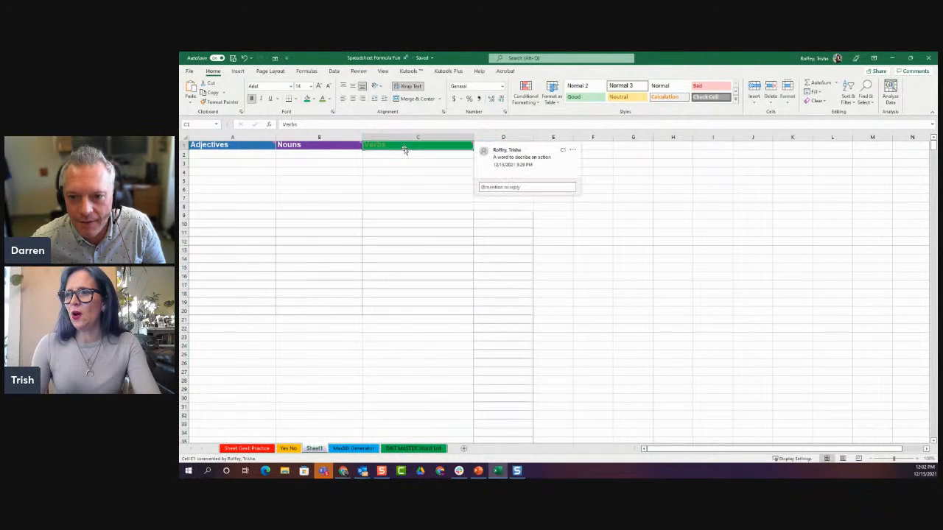
left_click(328, 99)
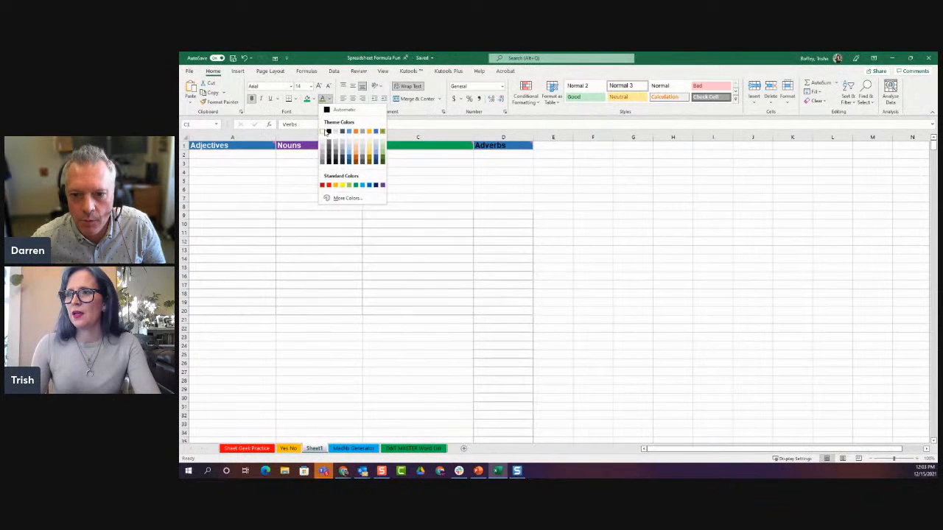
left_click(324, 132)
Fill the Adverbs header cell D1 with standard orange
left_click(489, 149)
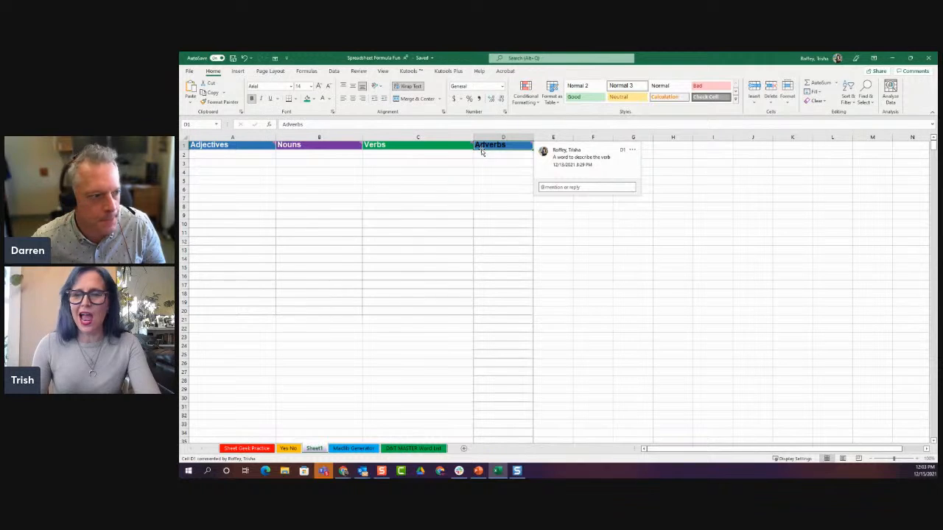
left_click(313, 98)
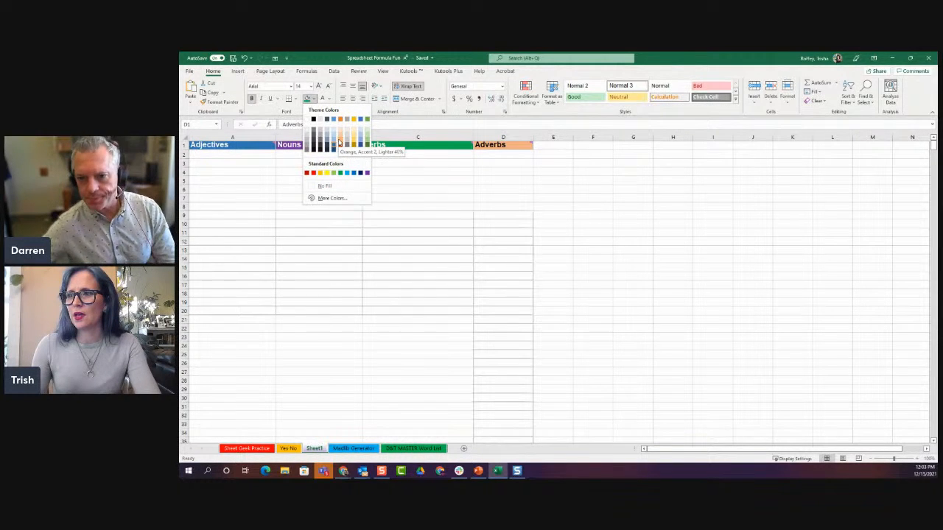
left_click(320, 173)
Set the font colour of the whole Adverbs column D to standard orange
left_click(482, 134)
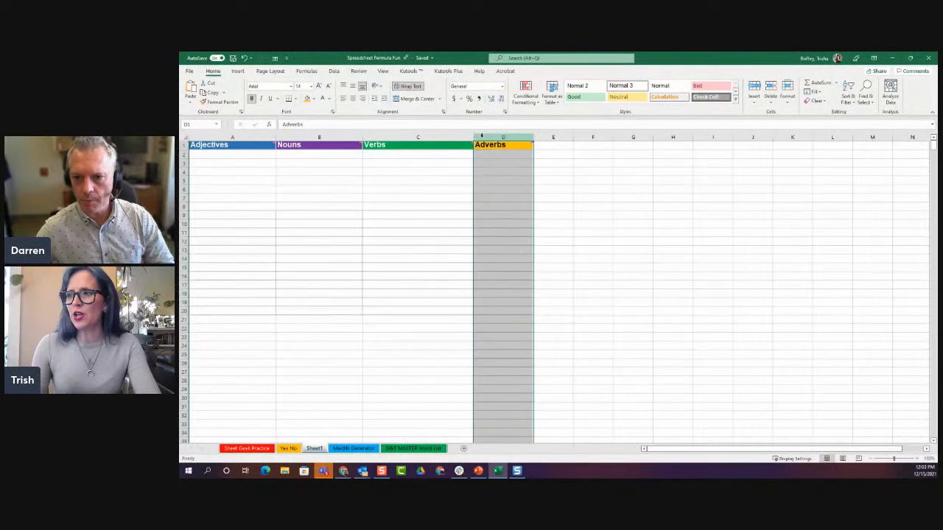
left_click(313, 99)
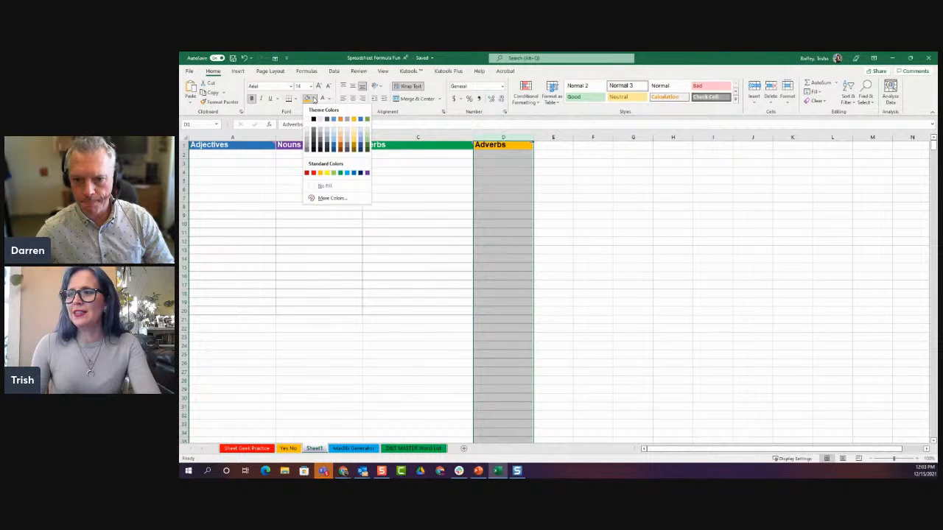
left_click(329, 98)
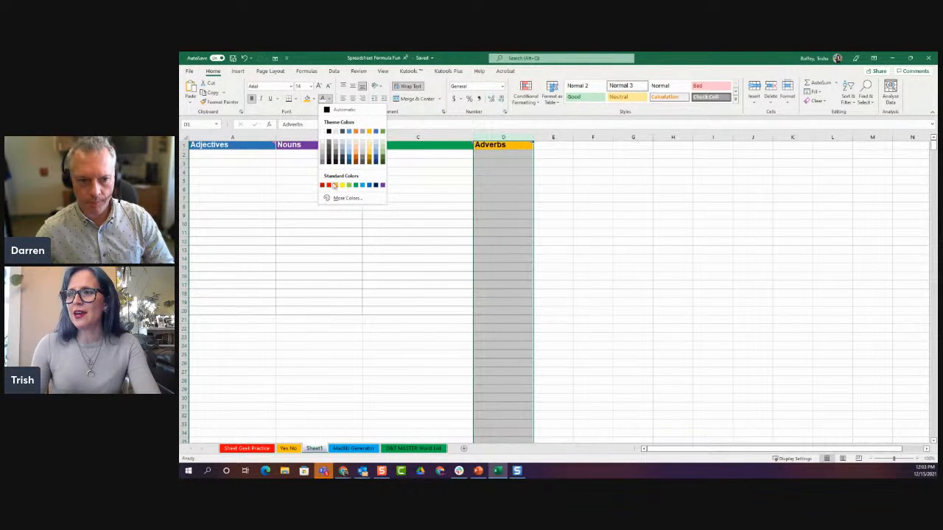
left_click(333, 184)
Set the font colour of the Adverbs header cell D1 to white
left_click(482, 145)
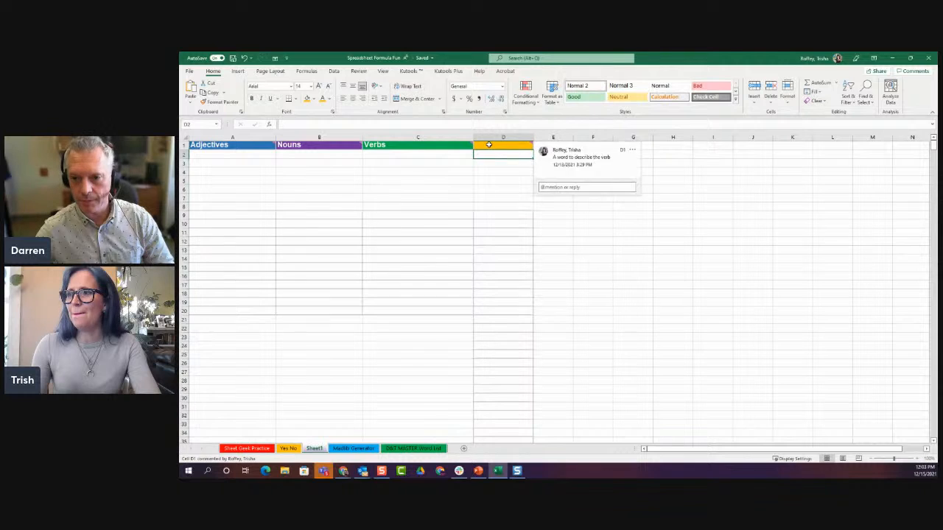
left_click(328, 98)
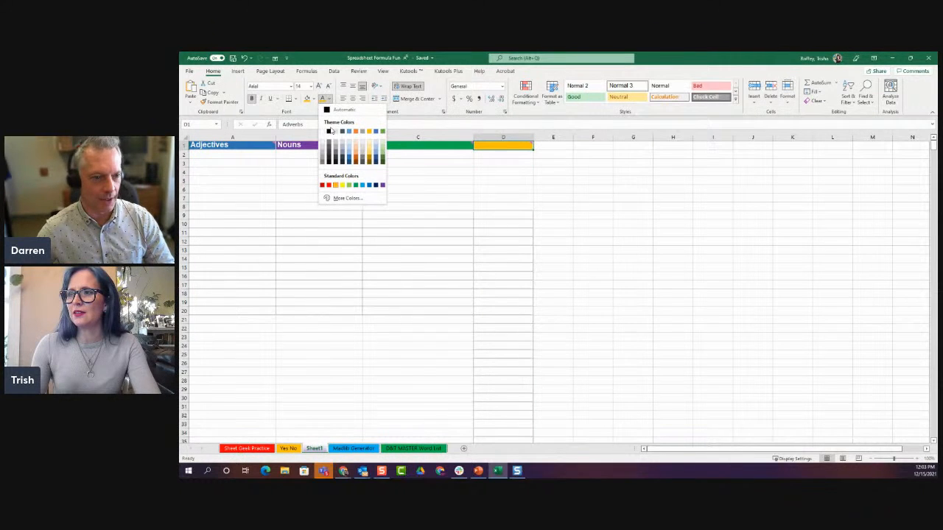
left_click(325, 132)
left_click(298, 196)
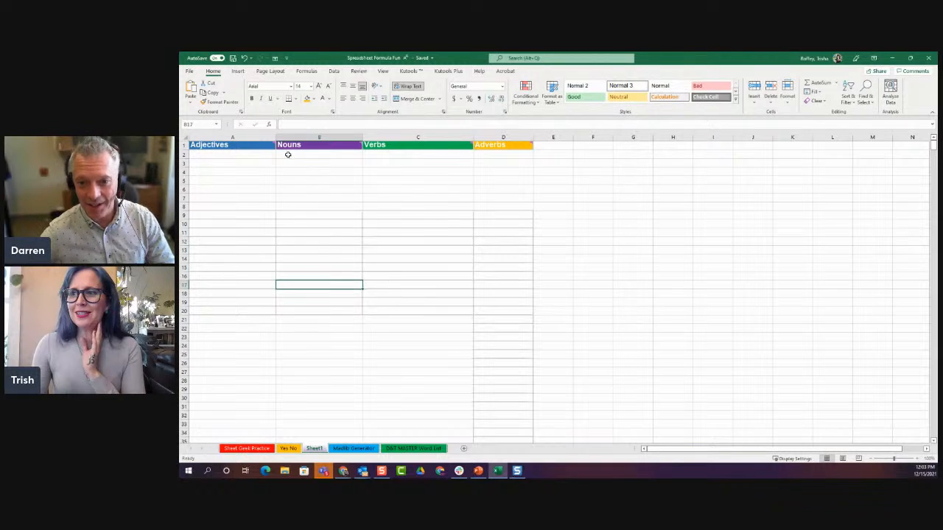
left_click(288, 154)
type("Pepperoni")
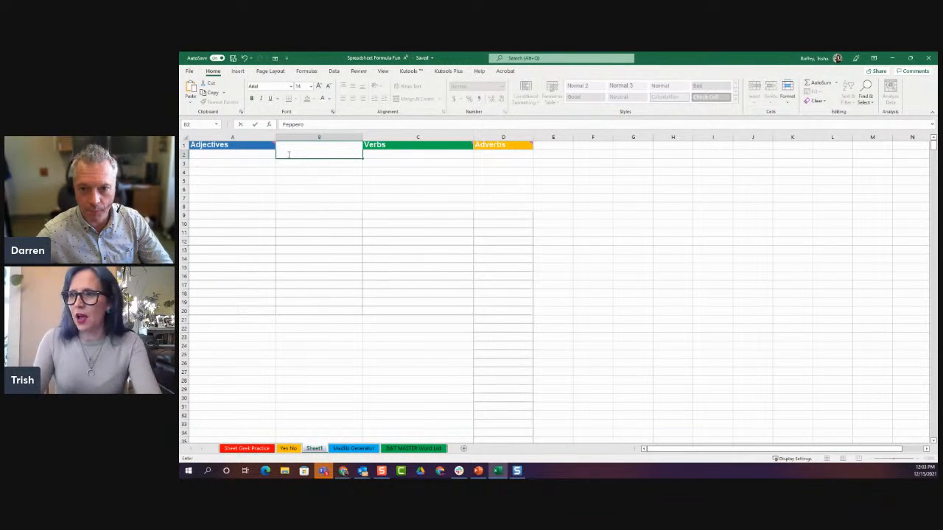
key("BackSpace")
key("BackSpace")
key("BackSpace")
key("BackSpace")
key("BackSpace")
key("BackSpace")
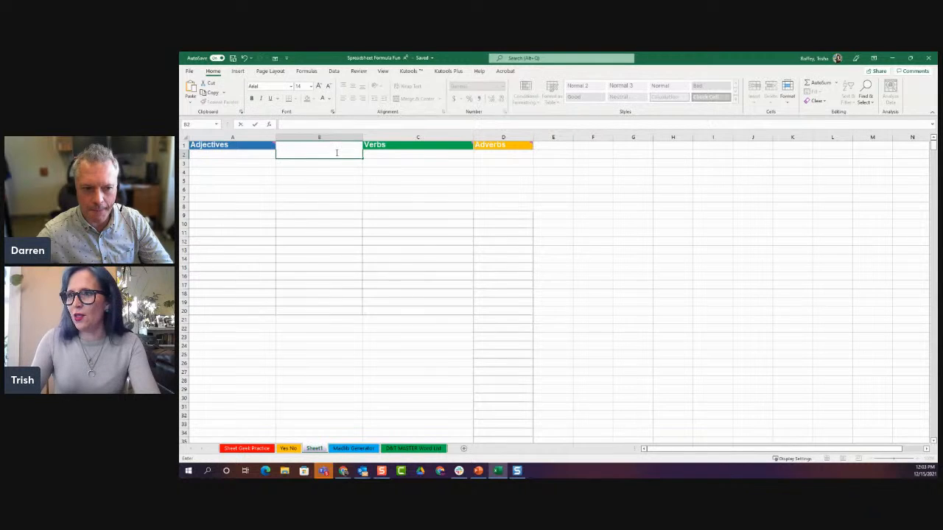
Set the font colour of the whole Nouns column B to standard purple and that of its header cell B1 to white
left_click(319, 137)
left_click(330, 100)
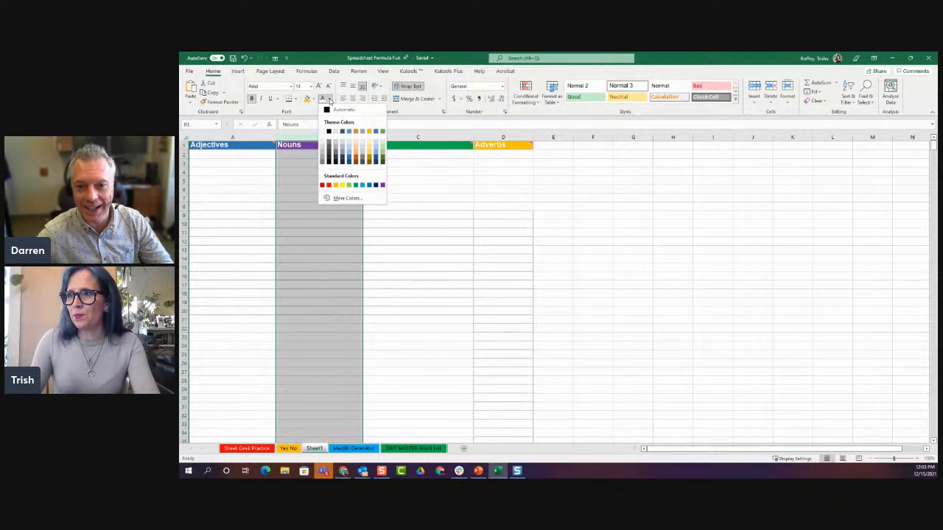
left_click(382, 185)
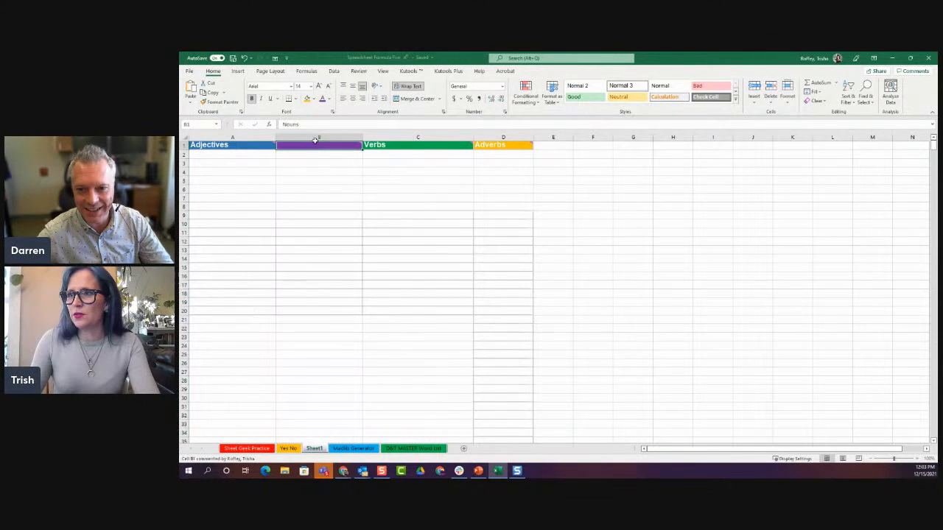
left_click(329, 100)
left_click(323, 132)
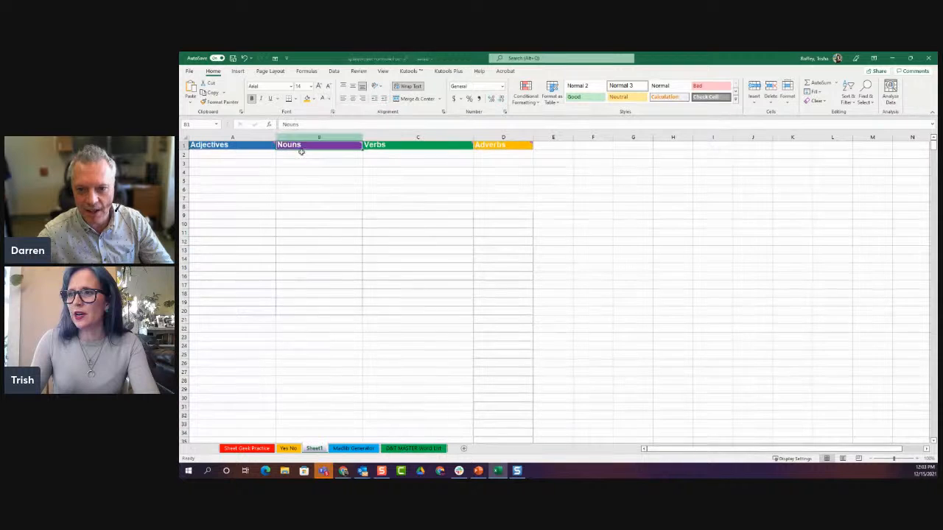
Enter the noun "pepperoni" in cell B2 below the Nouns header
left_click(301, 153)
type("peppero")
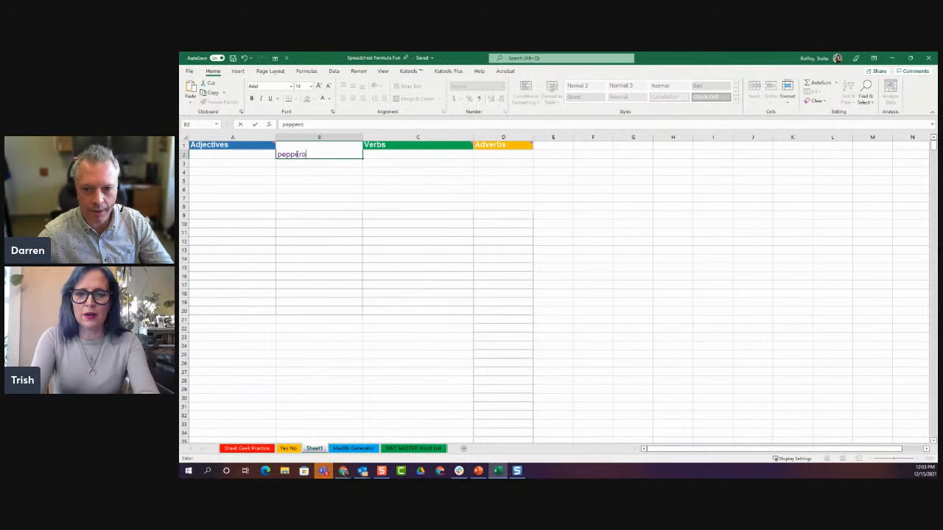
type("ni")
left_click(318, 183)
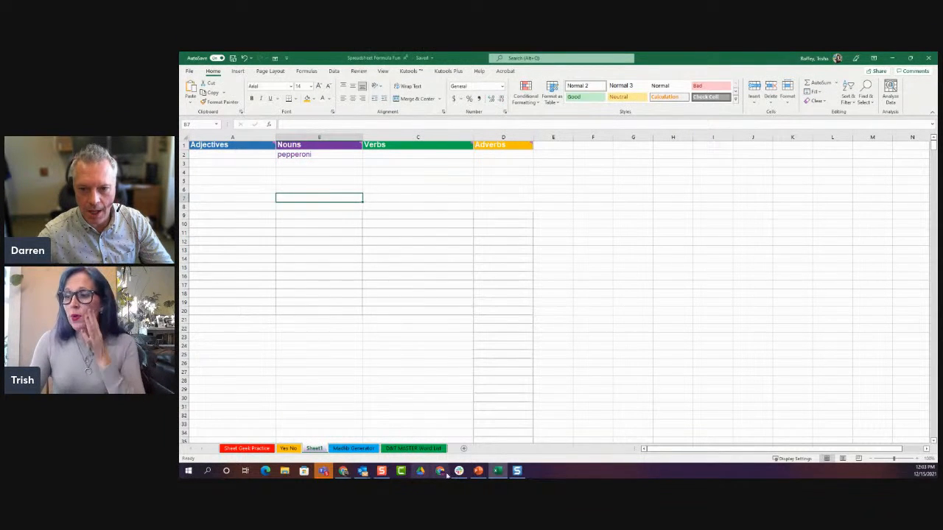
Switch to the PowerPoint presentation and show slide 12, "Give us a noun!"
left_click(478, 471)
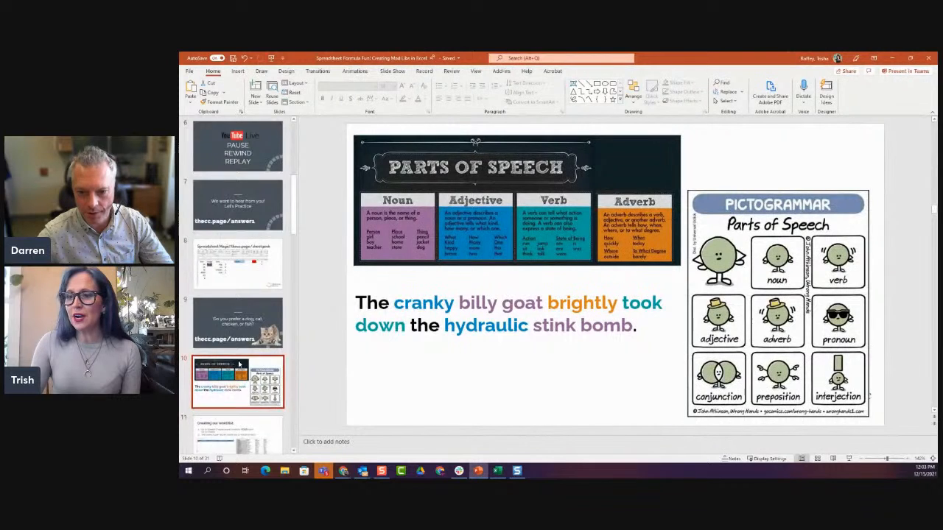
scroll(254, 368, "down", 3)
left_click(253, 362)
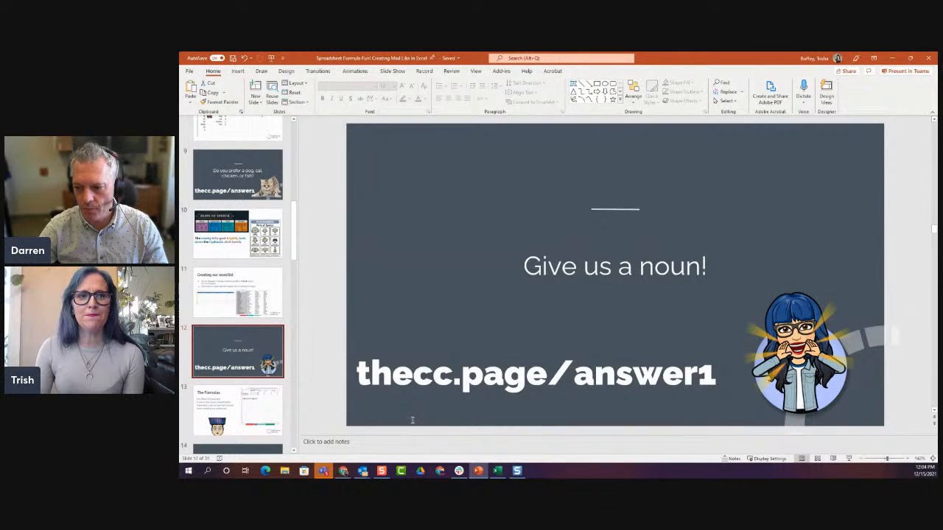
Switch back to the Excel workbook and open the Madlib Generator sheet
left_click(498, 470)
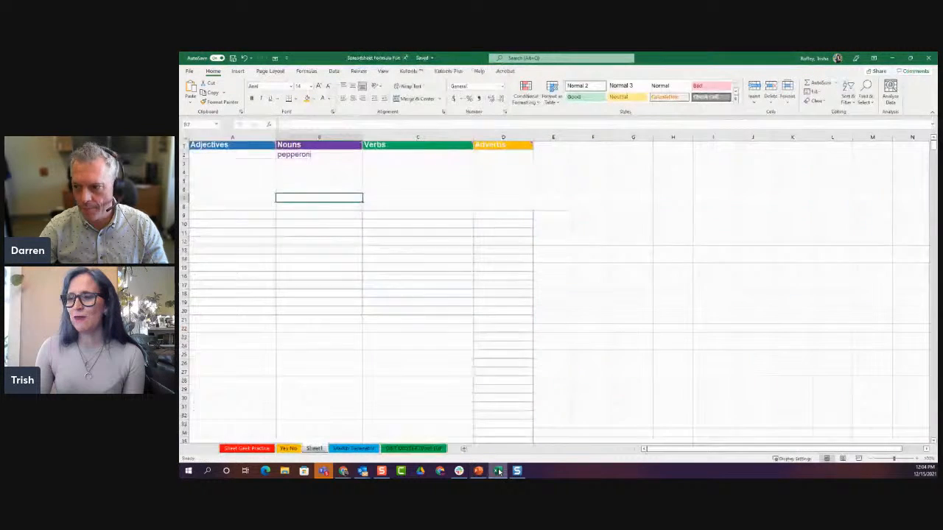
left_click(315, 163)
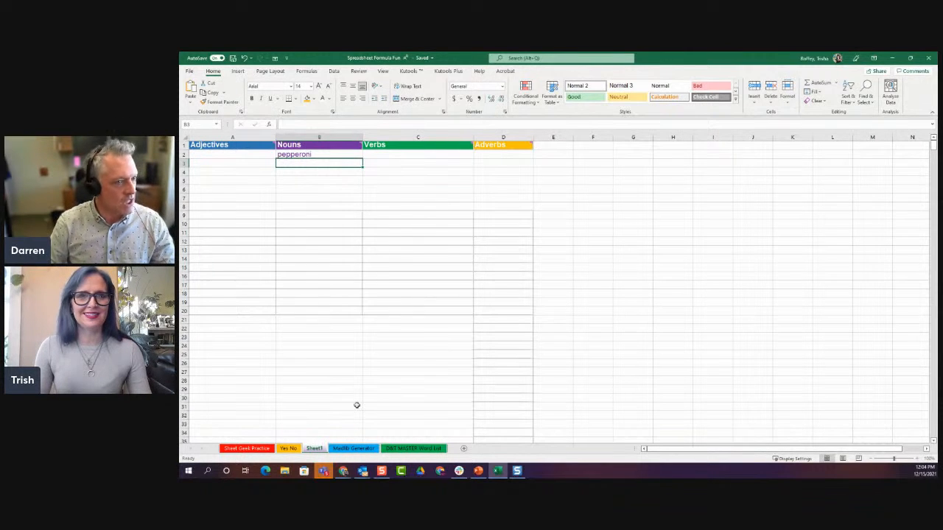
left_click(403, 362)
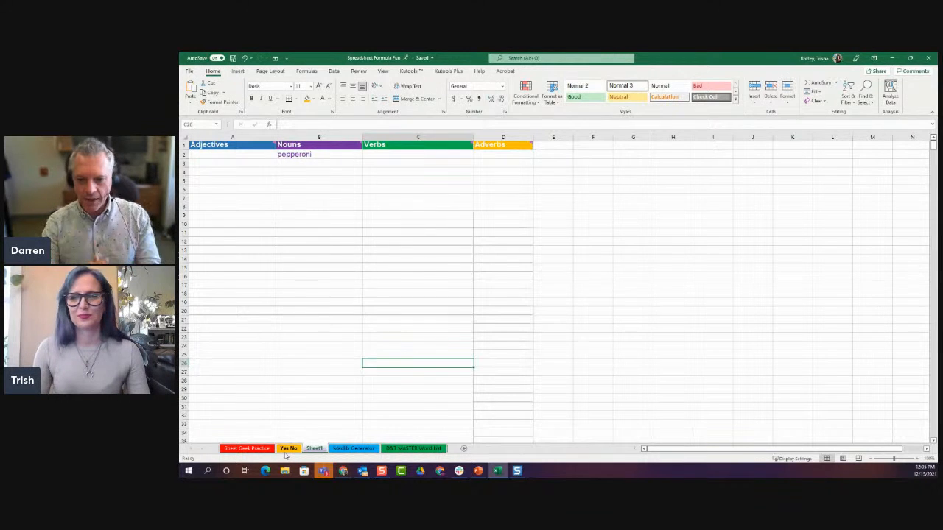
left_click(346, 448)
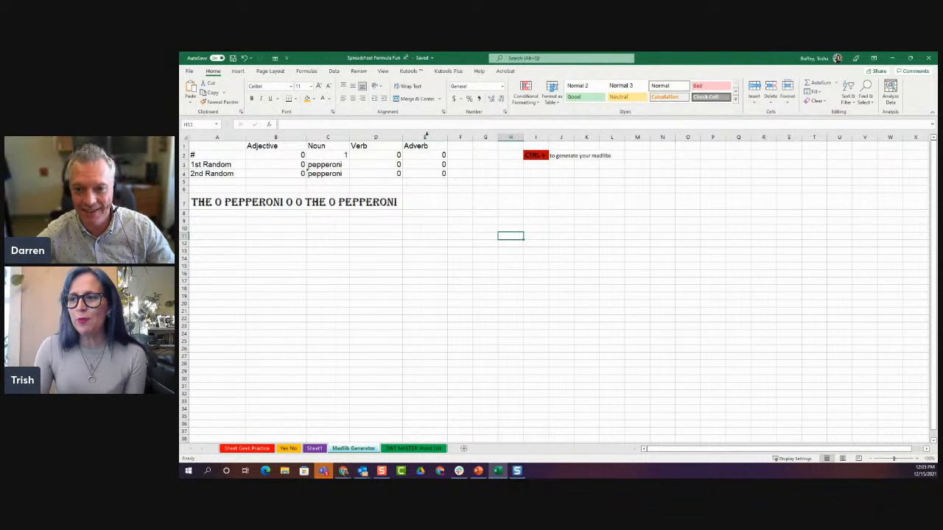
Examine the COUNTA formula for the number of nouns in cell C2, undoing any accidental change to it
left_click(331, 156)
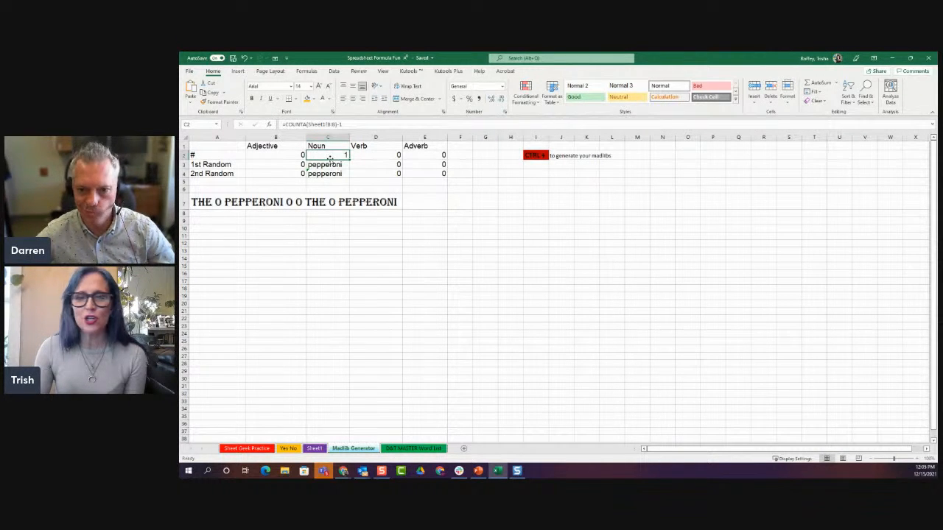
left_click(359, 125)
left_click_drag(359, 125, 280, 128)
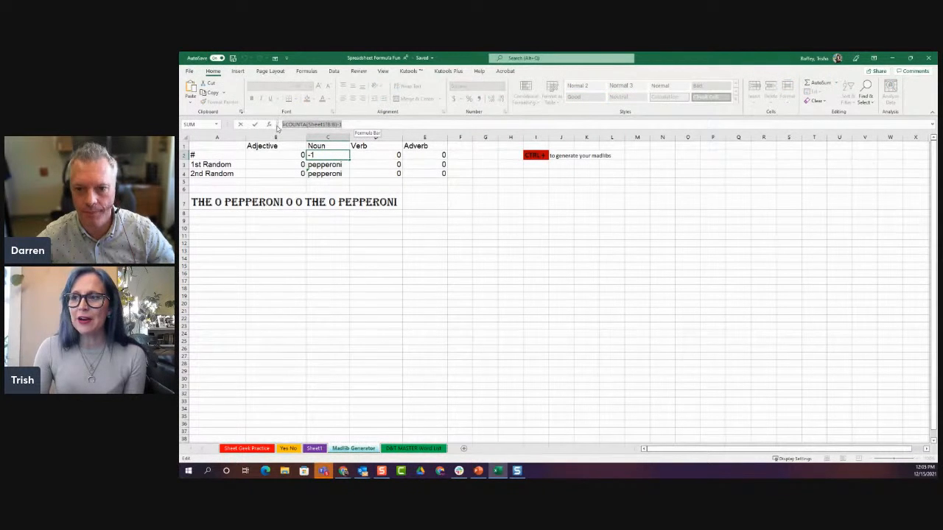
left_click(345, 256)
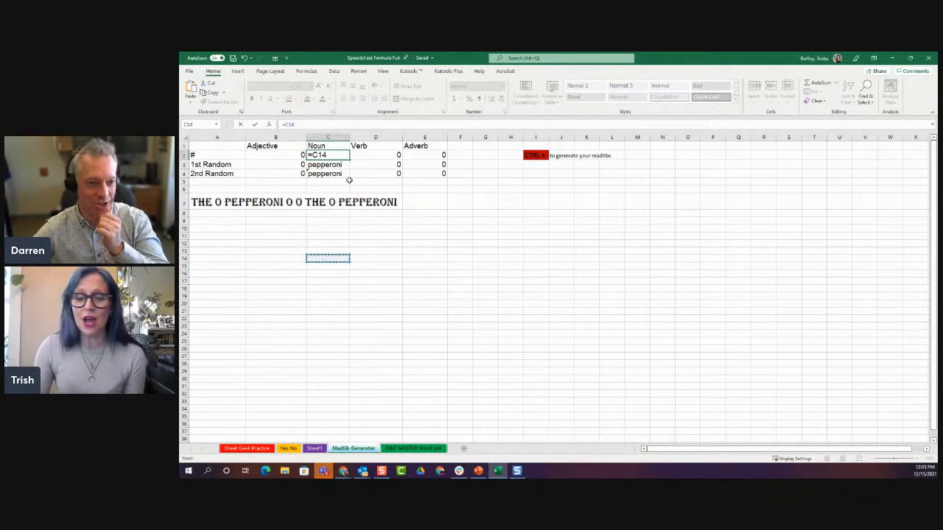
key("ctrl+z")
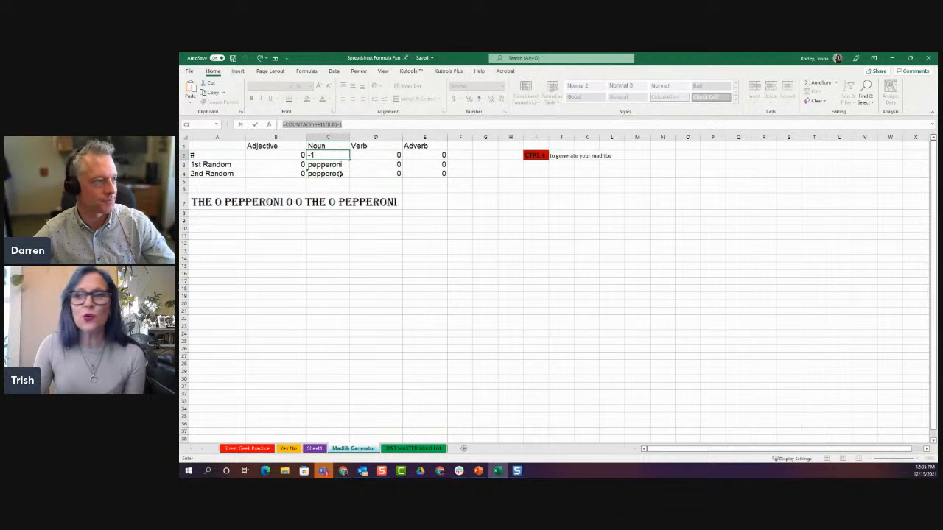
Undo the accidental D11 reference in cell C2 and keep the COUNTA formula =COUNTA(Sheet1!B:B)-1 for the noun count
left_click(383, 234)
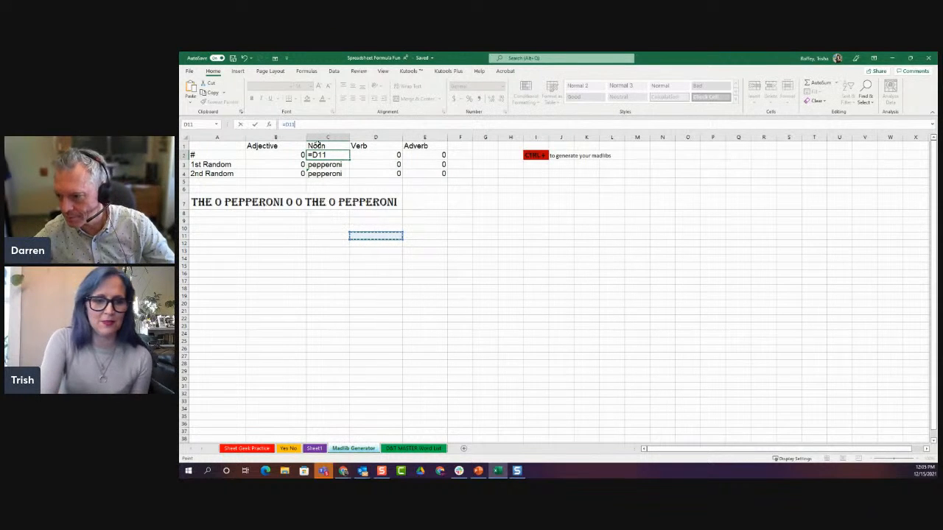
key("ctrl+z")
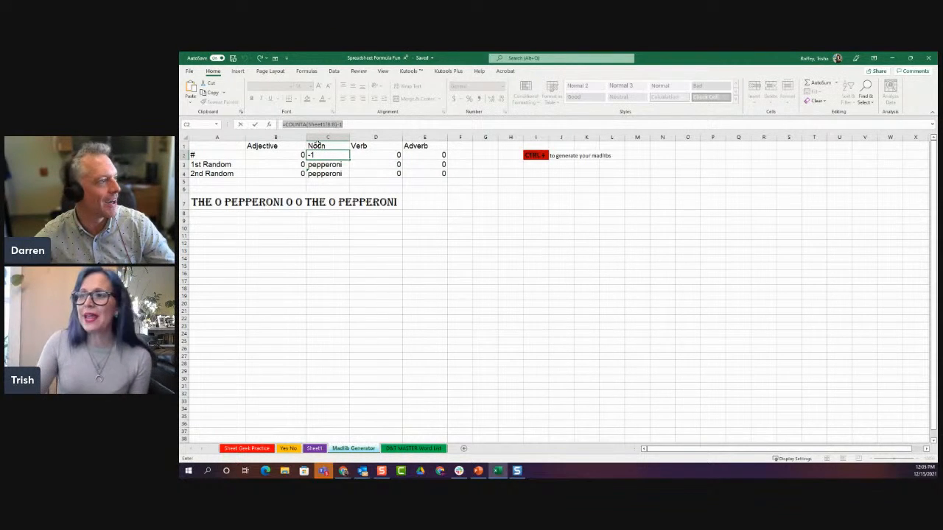
left_click(361, 124)
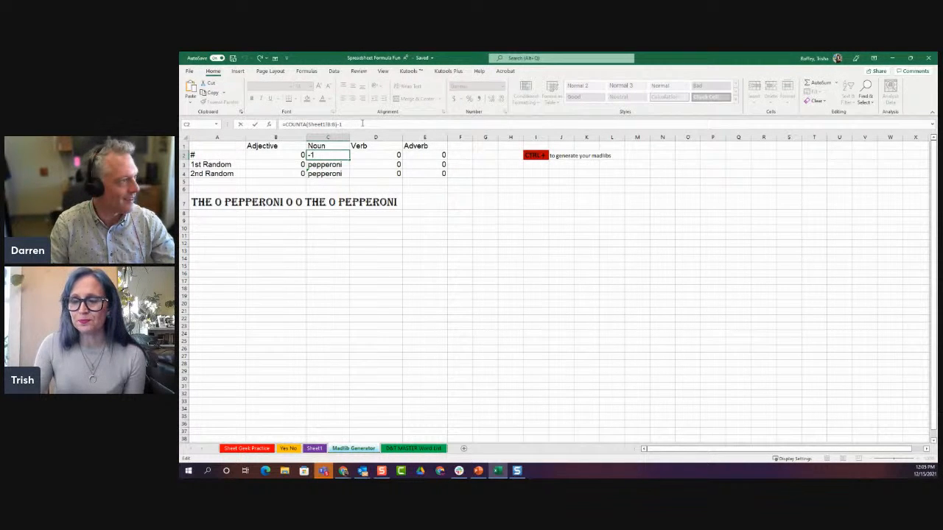
key("Return")
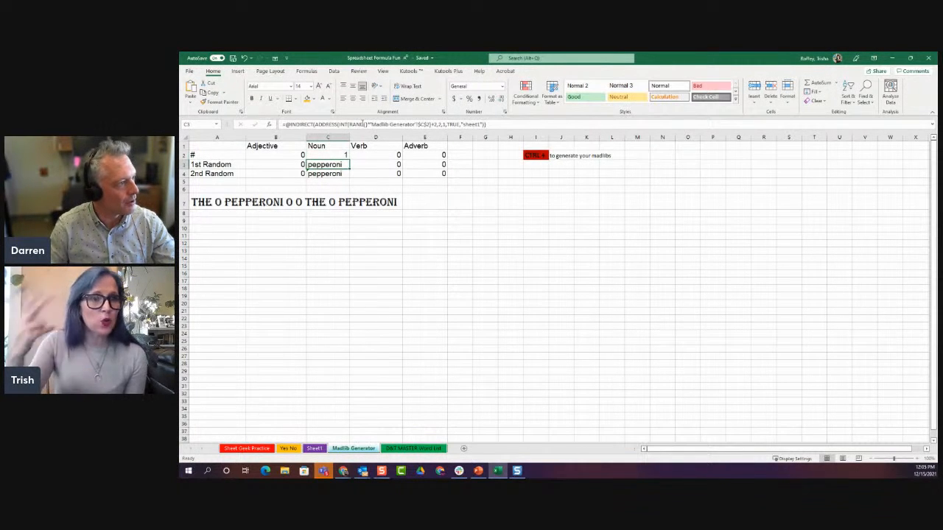
left_click(325, 155)
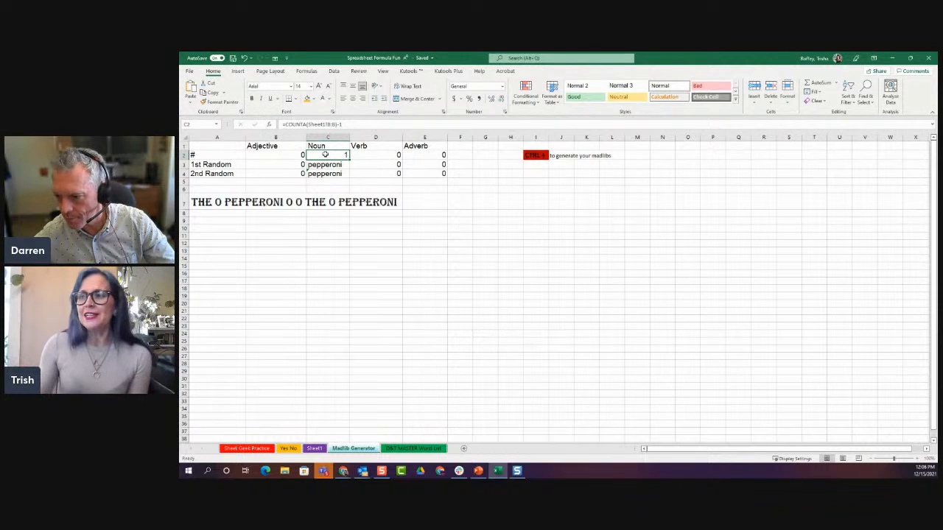
left_click(302, 259)
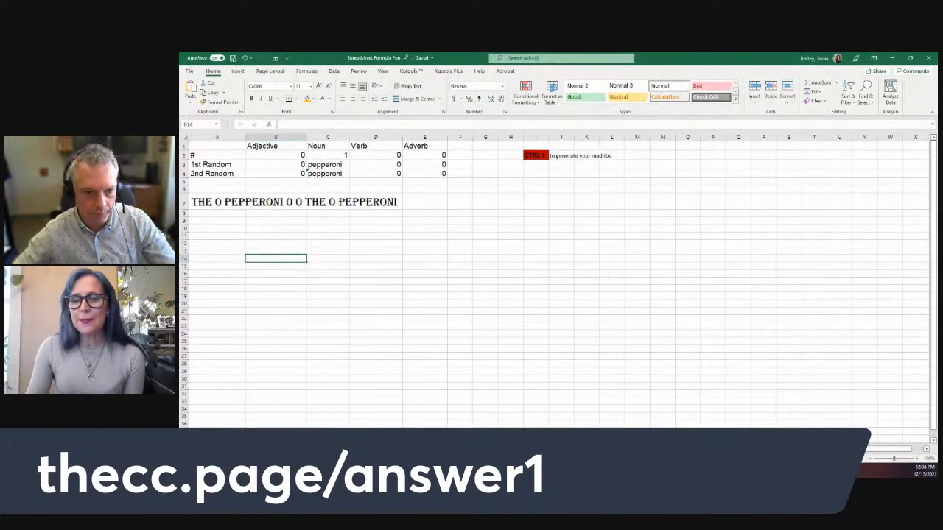
On Sheet1, enter the noun "bagpipes" in cell B3 below "pepperoni"
left_click(324, 449)
left_click(291, 161)
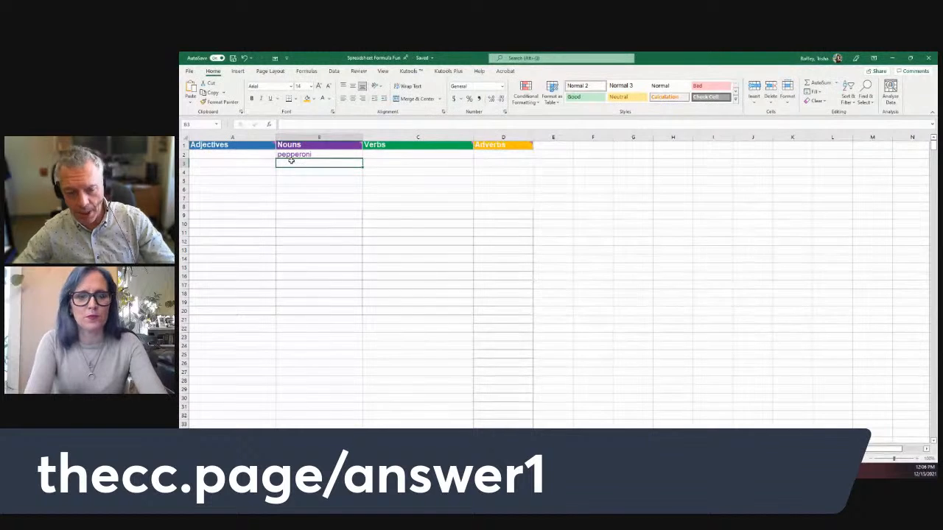
type("bagpipe")
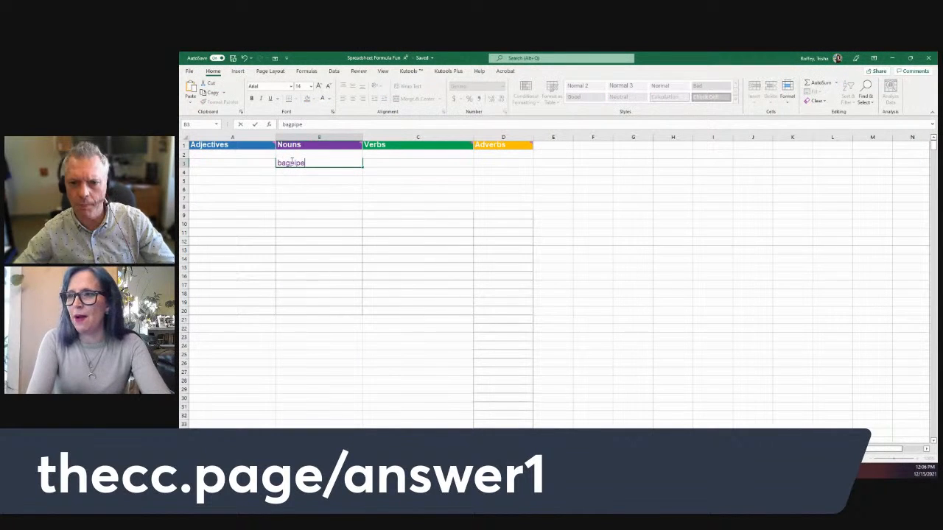
key("Return")
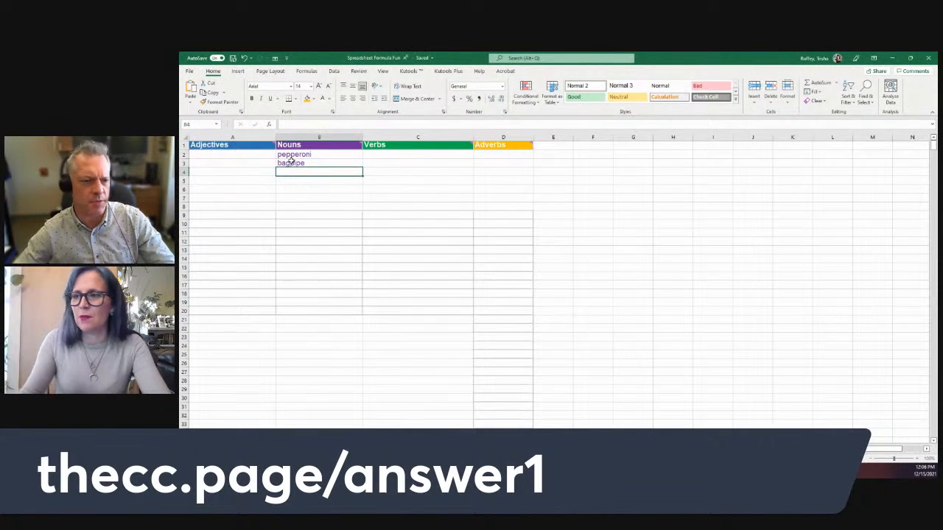
left_click(305, 163)
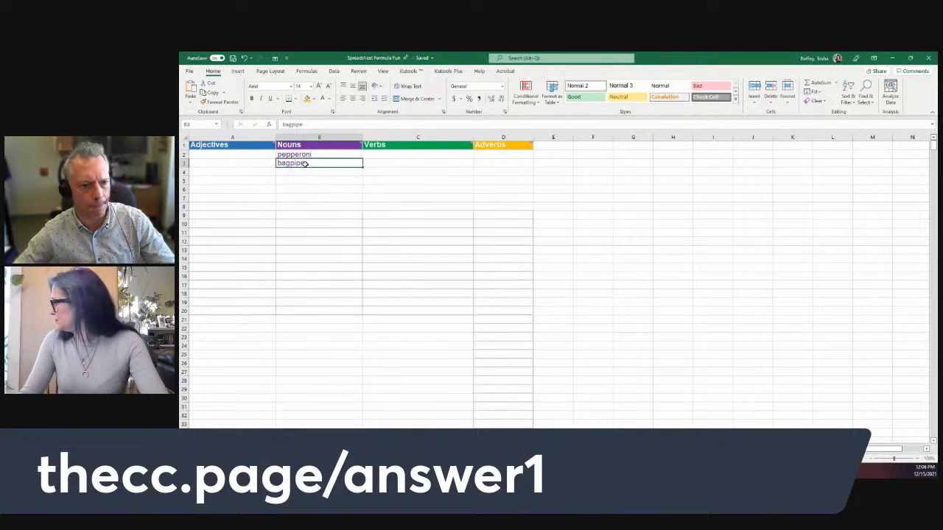
double_click(305, 163)
type("s")
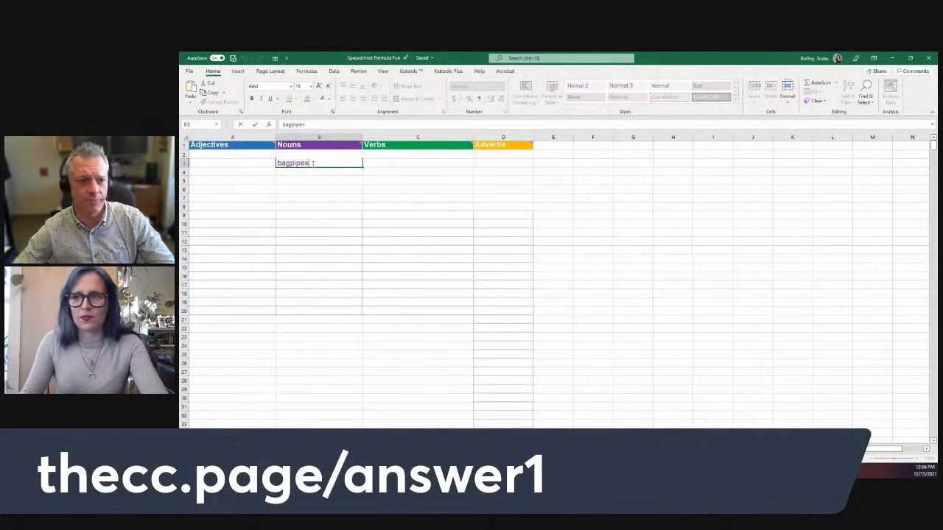
left_click(323, 188)
Enter the noun "tentacle" in cell B4
left_click(315, 174)
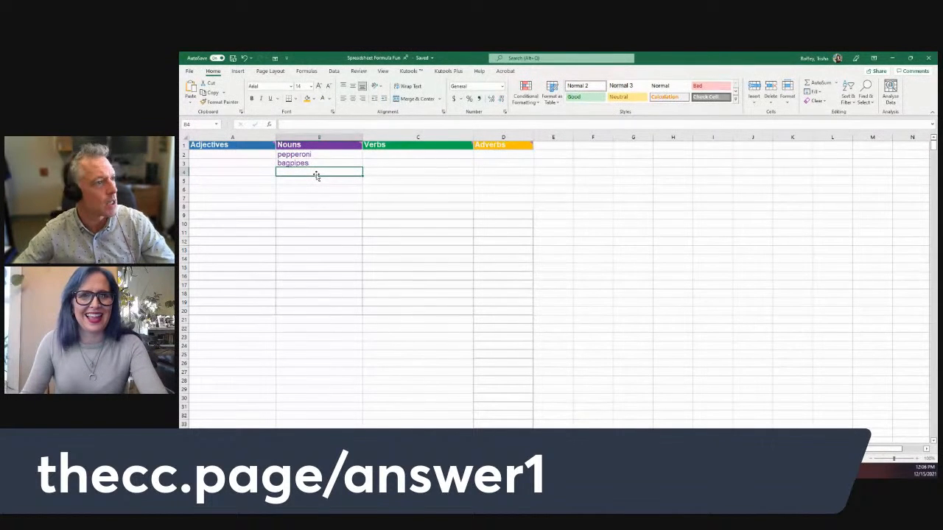
type("tentack")
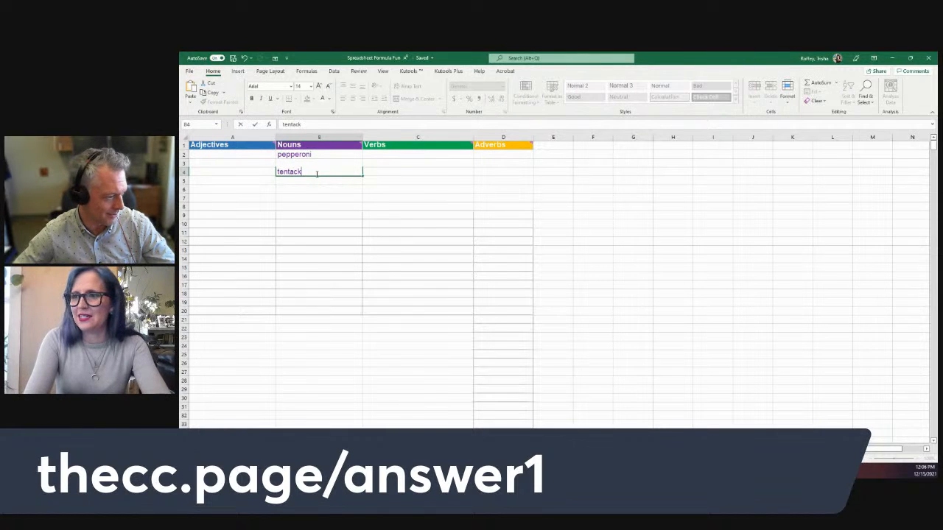
key("BackSpace")
type("l")
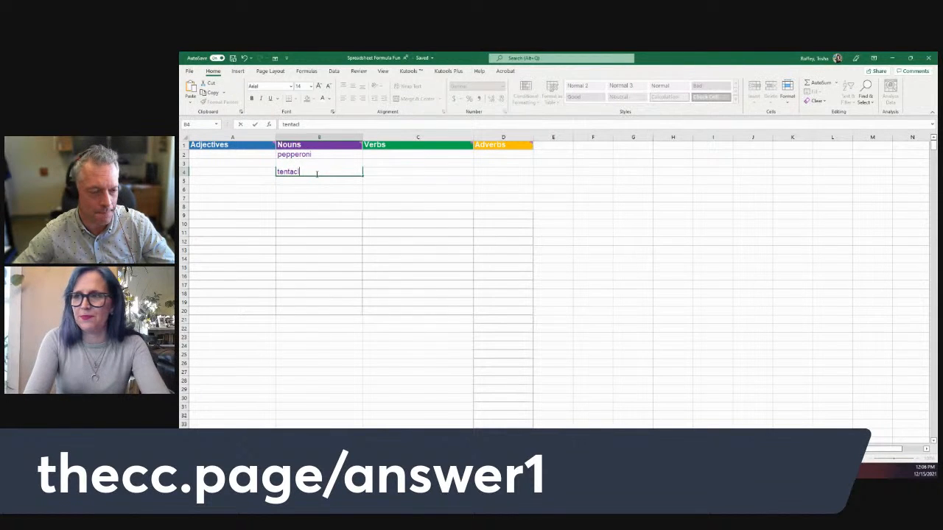
type("e")
key("Return")
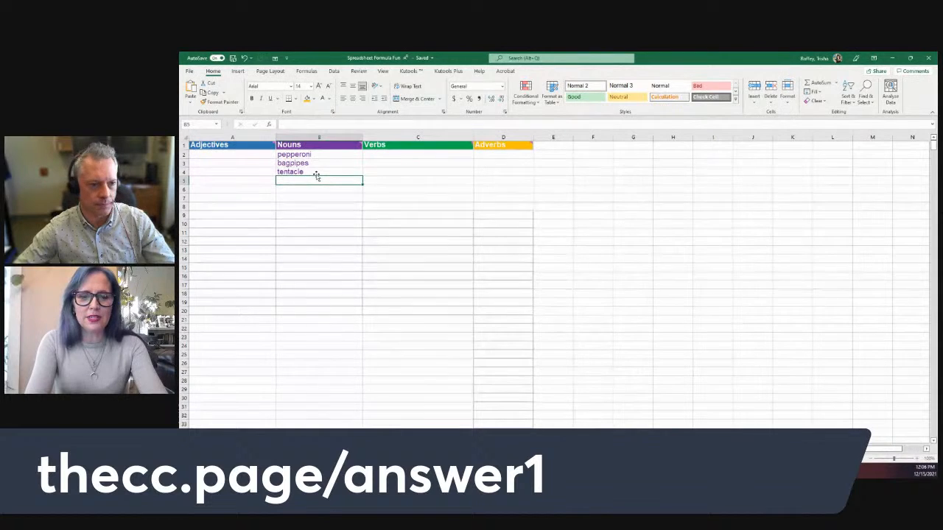
Enter the noun "brown egg" in cell B5, correcting its spelling
type("brown egg")
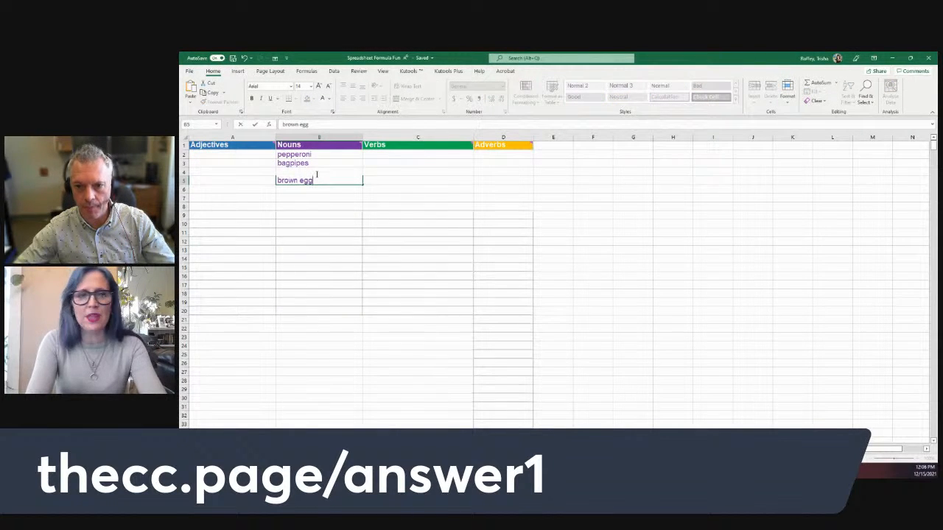
key("BackSpace")
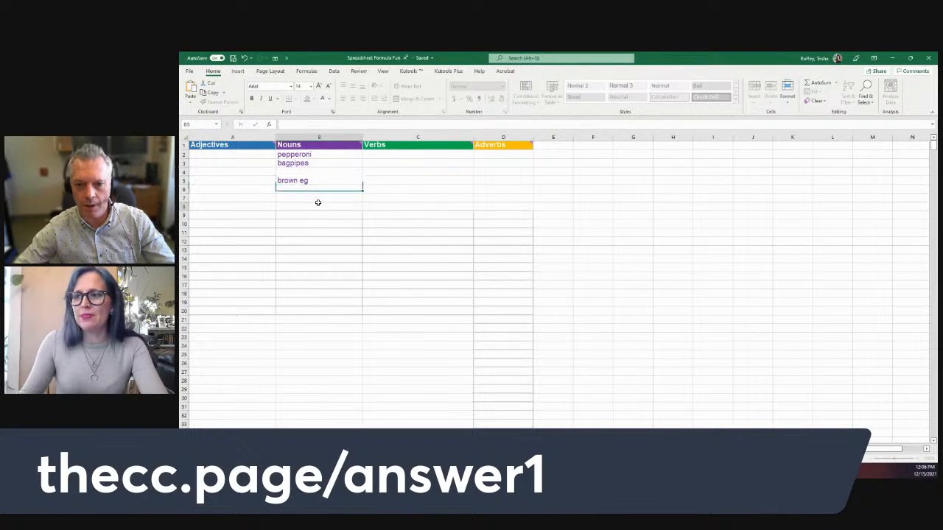
left_click(313, 204)
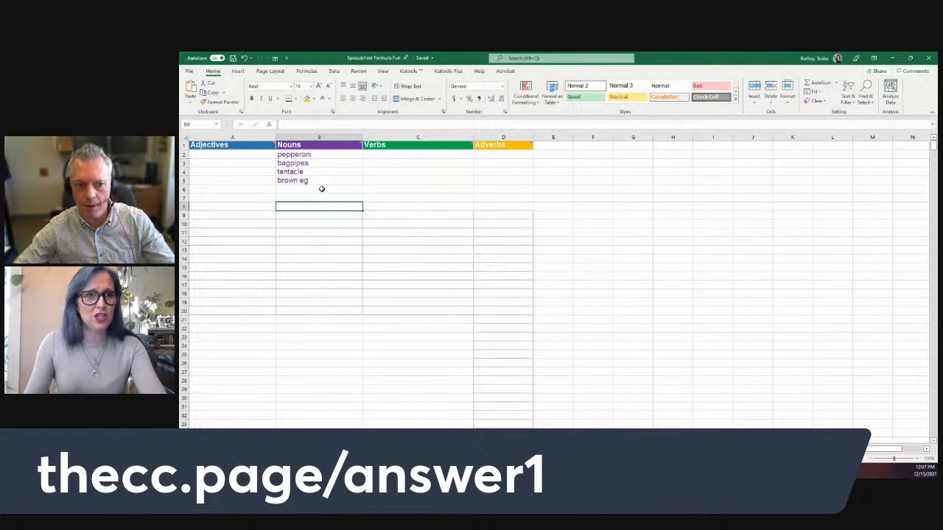
left_click(319, 181)
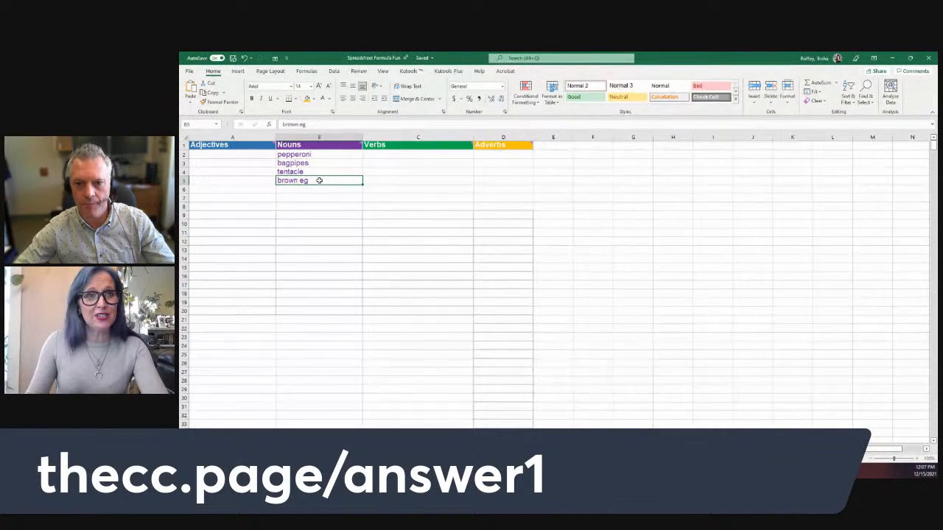
double_click(319, 180)
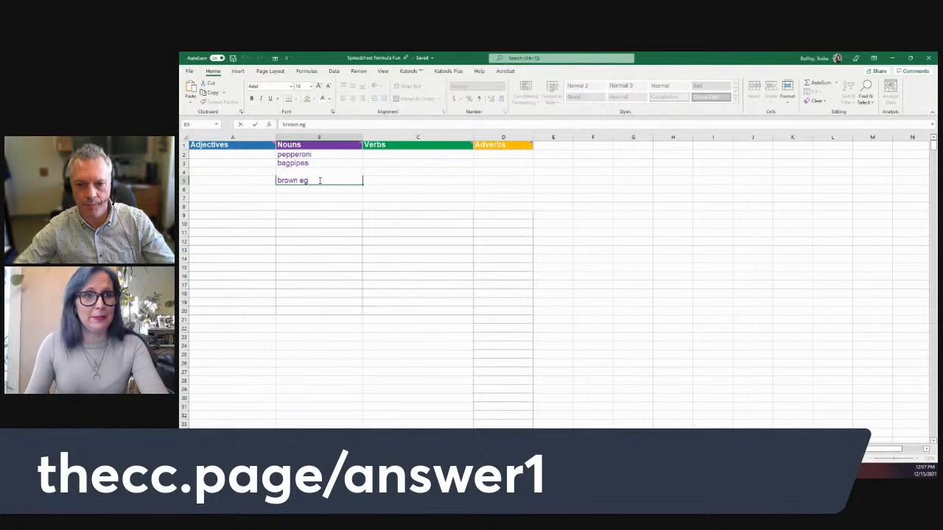
type("g")
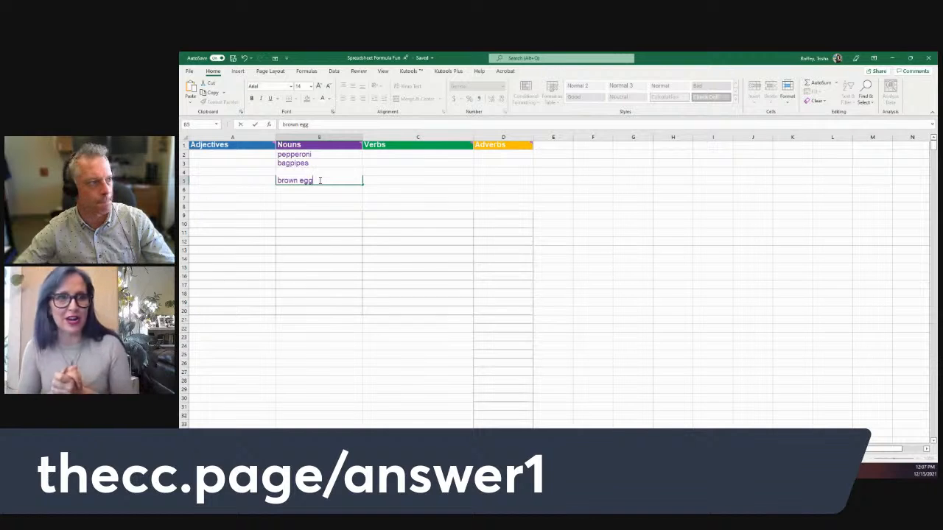
left_click(322, 225)
Add the nouns "boogieman" in cell B6 and "puppy" in cell B7
left_click(302, 188)
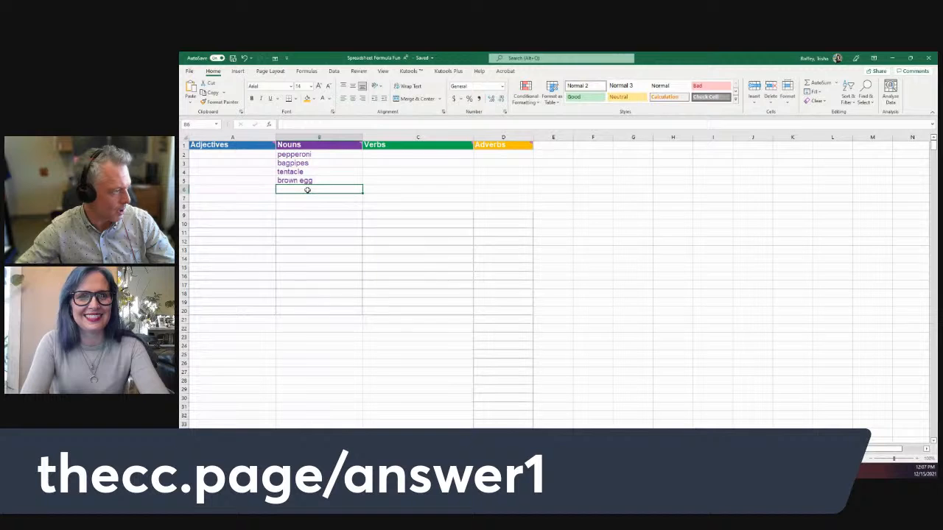
type("boogieman")
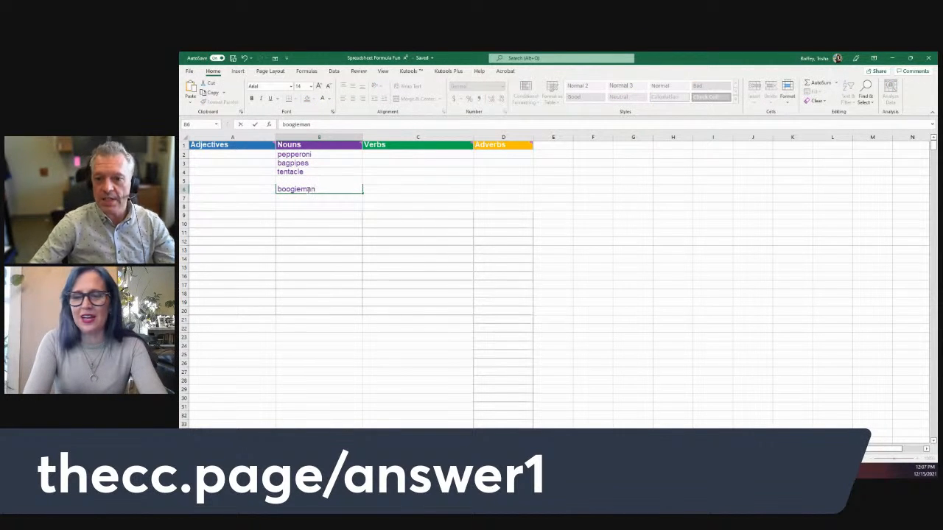
key("Return")
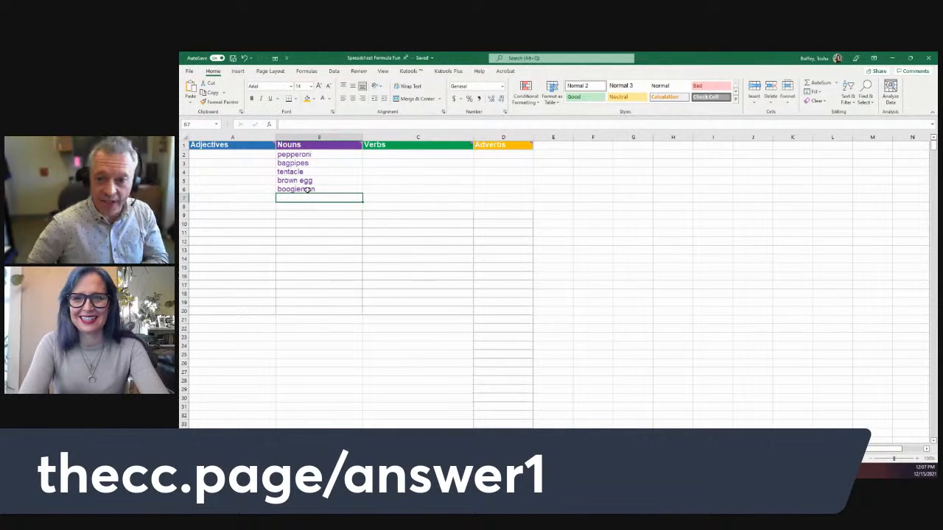
type("puppy")
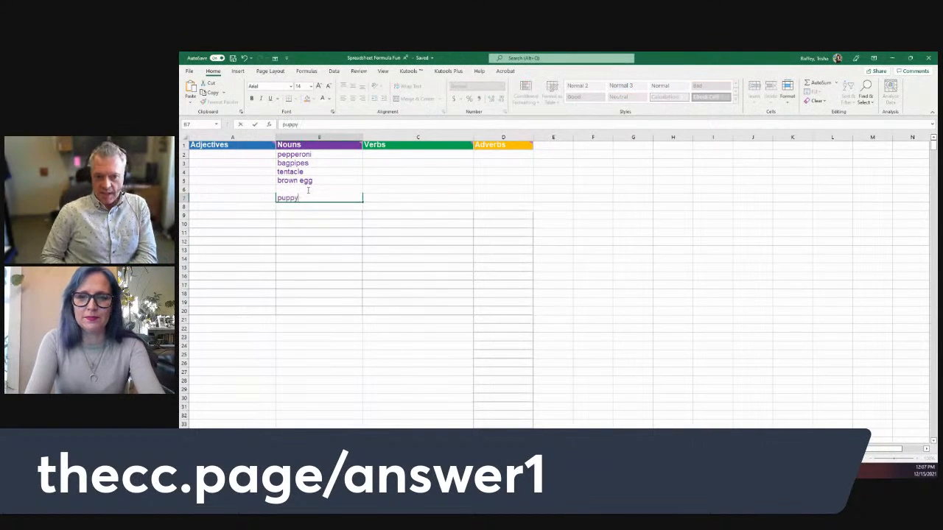
key("Return")
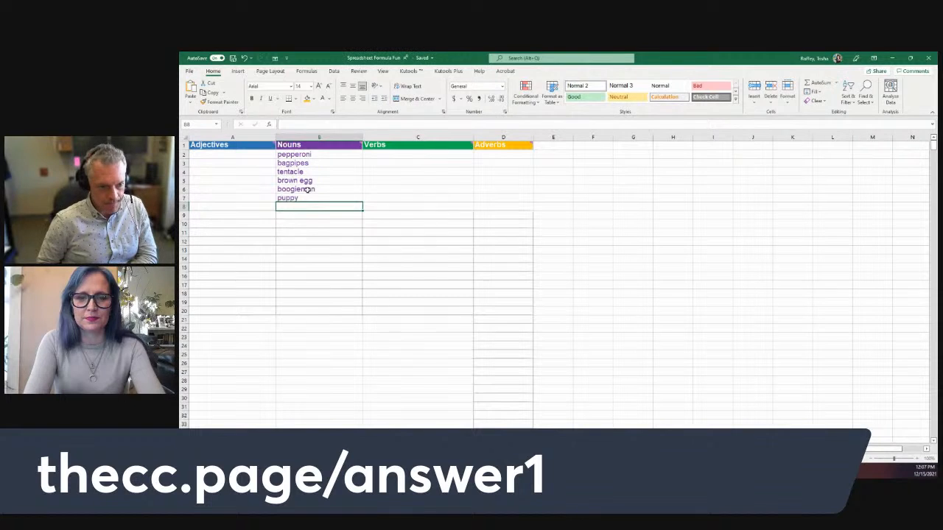
Continue the Nouns column with "CN Tower", "Pizza" and "Walmart" in cells B8 to B10
type("CN Tower")
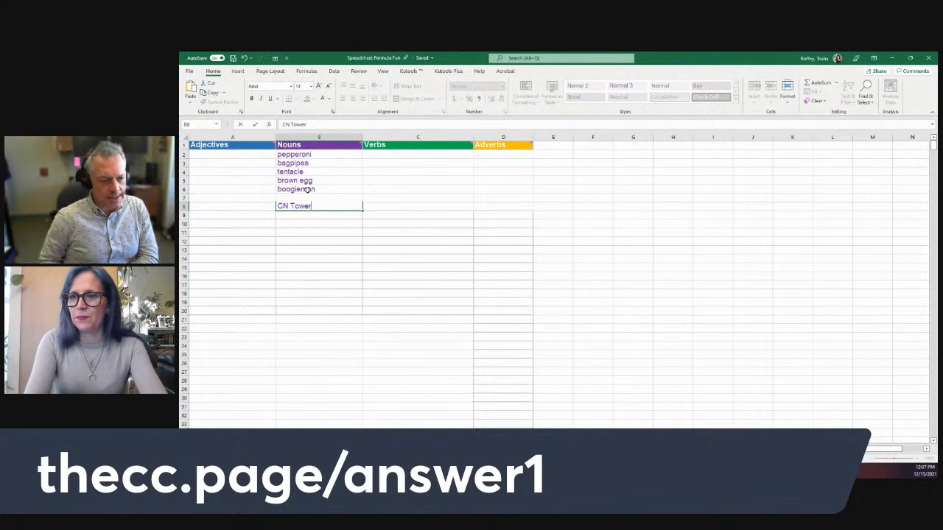
key("Return")
type("Pizza")
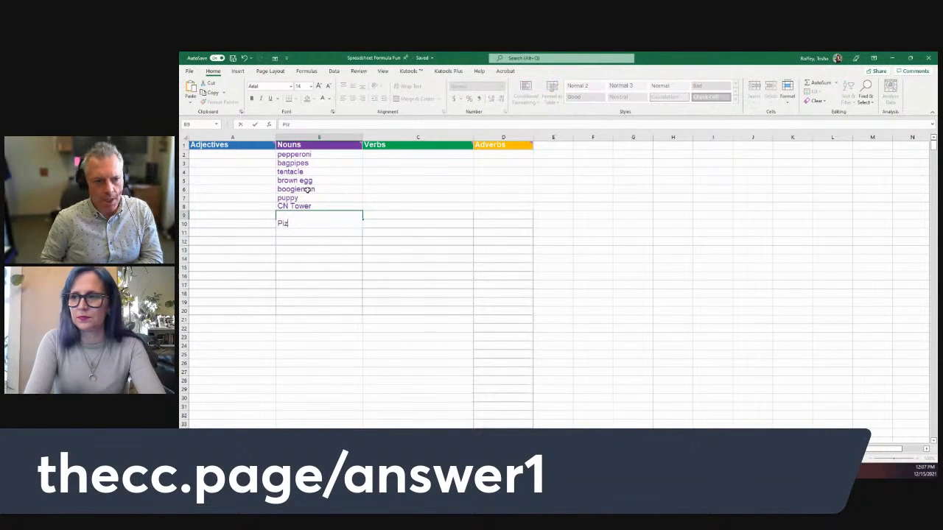
key("Return")
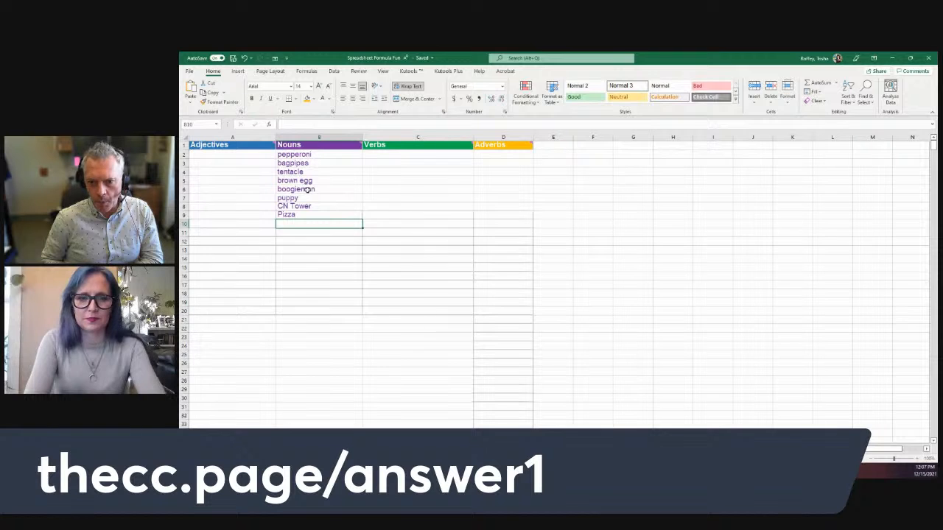
type("Walmart")
key("Return")
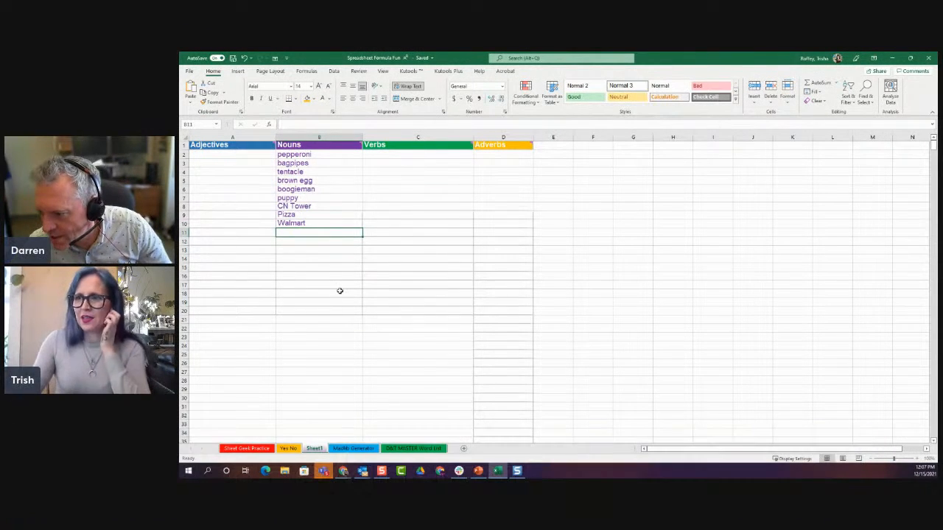
Open the Madlib Generator sheet and recalculate it repeatedly to generate Mad Libs sentences with new random nouns
left_click(354, 448)
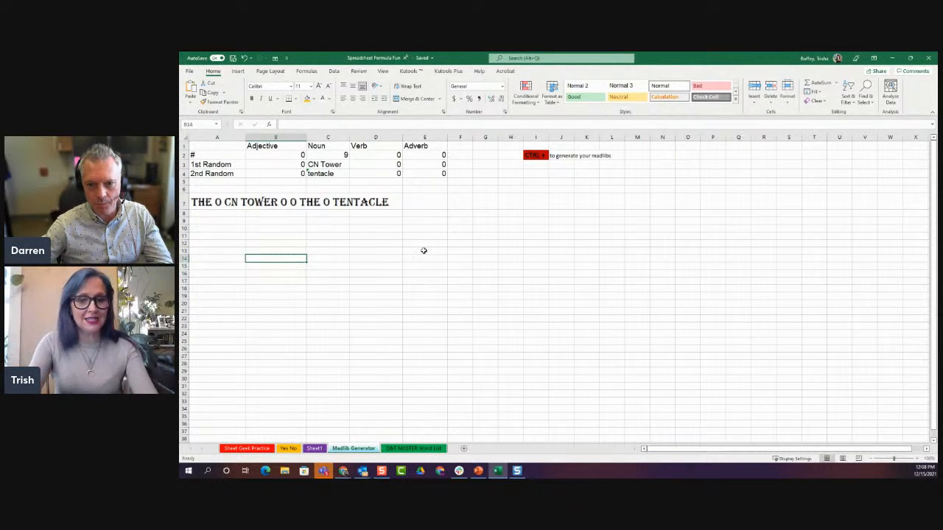
key("F9")
key("F9")
key("F9")
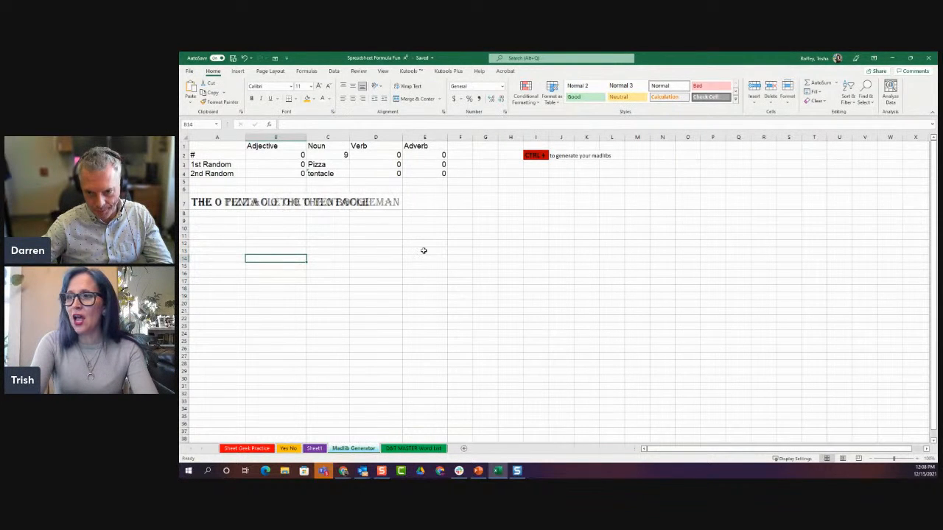
key("F9")
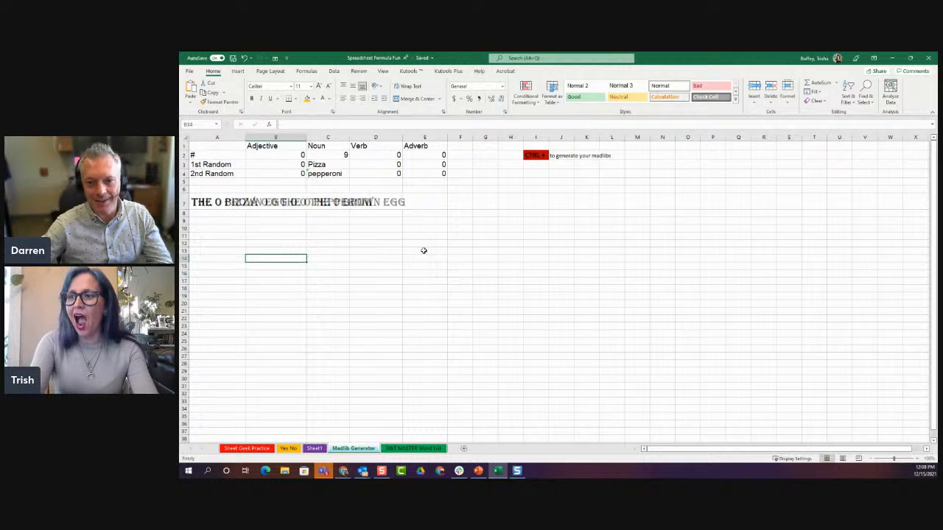
key("F9")
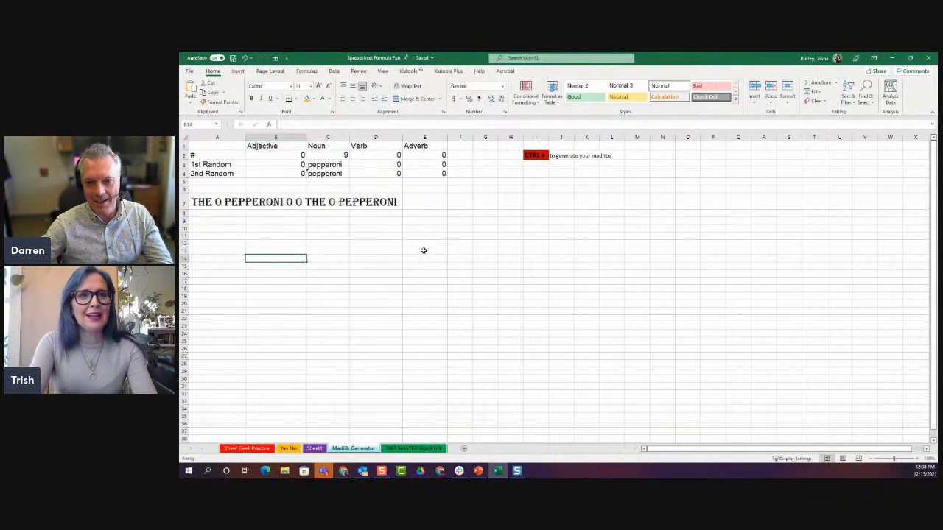
key("F9")
key("F9")
key("F9")
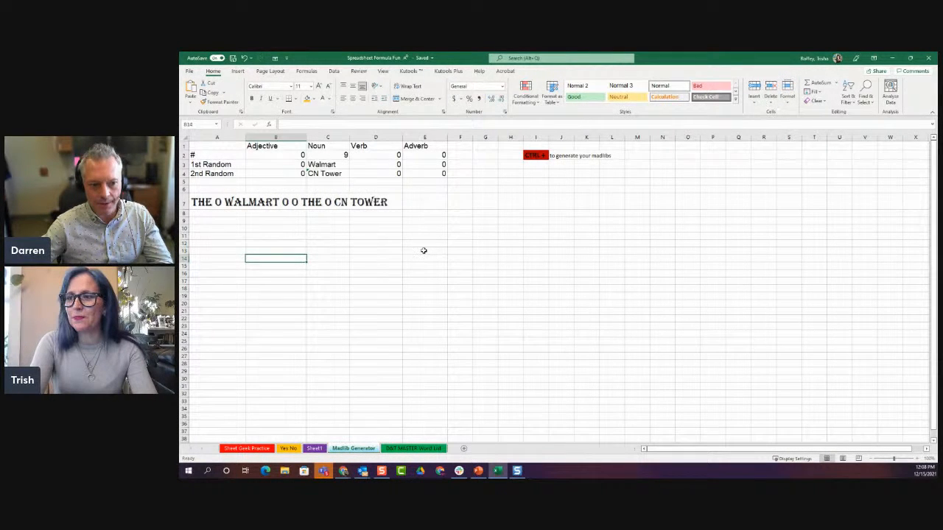
Recalculate the Madlib Generator sheet to produce further sentences with new random nouns
key("F9")
key("F9")
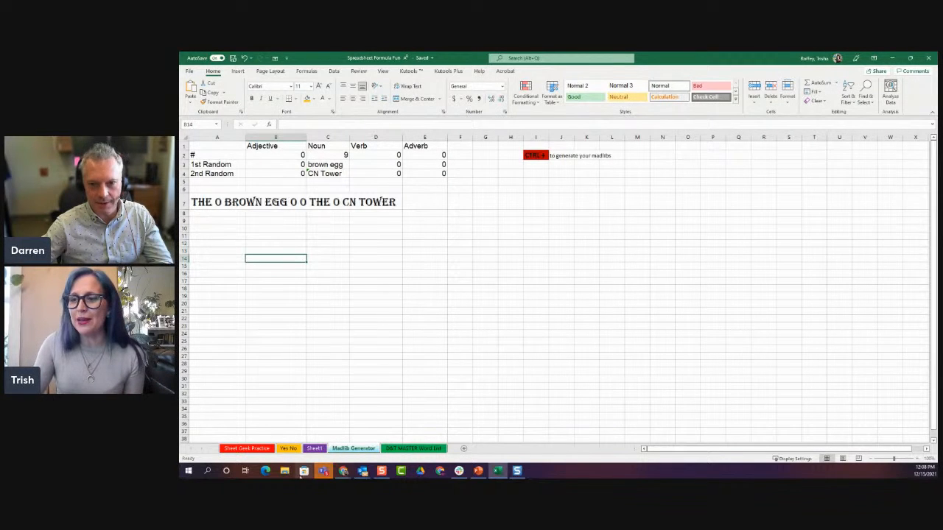
Return to Sheet1 and add the nouns "trash can" in cell B11 and "poppy" in cell B12
left_click(314, 448)
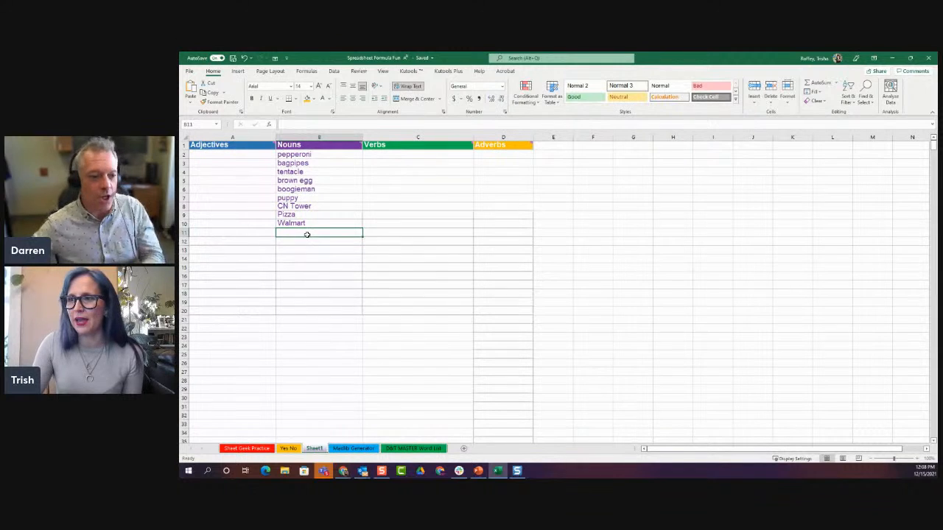
type("tra")
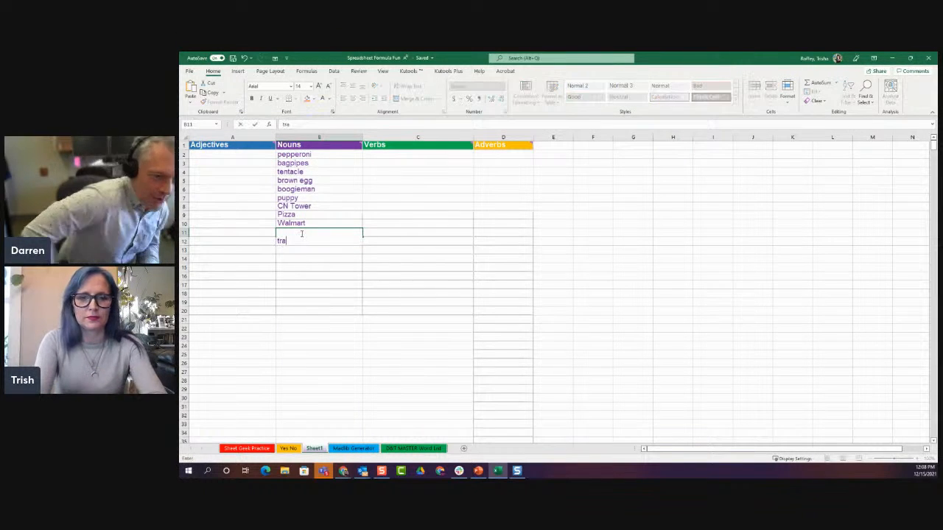
type("sh can")
key("Return")
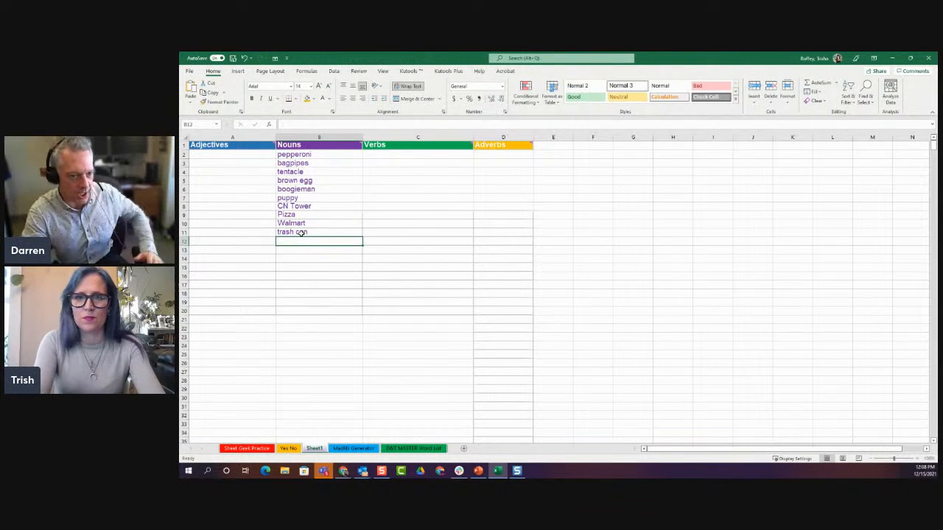
type("poppy")
key("Return")
Continue the Nouns column with "brick", "coconut" and "cat" in cells B13 to B15
type("brick")
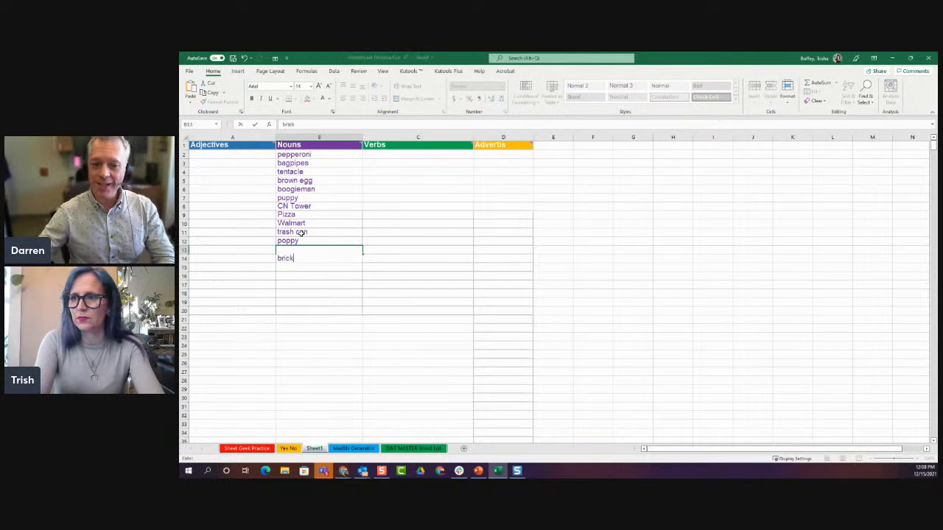
key("Return")
type("co")
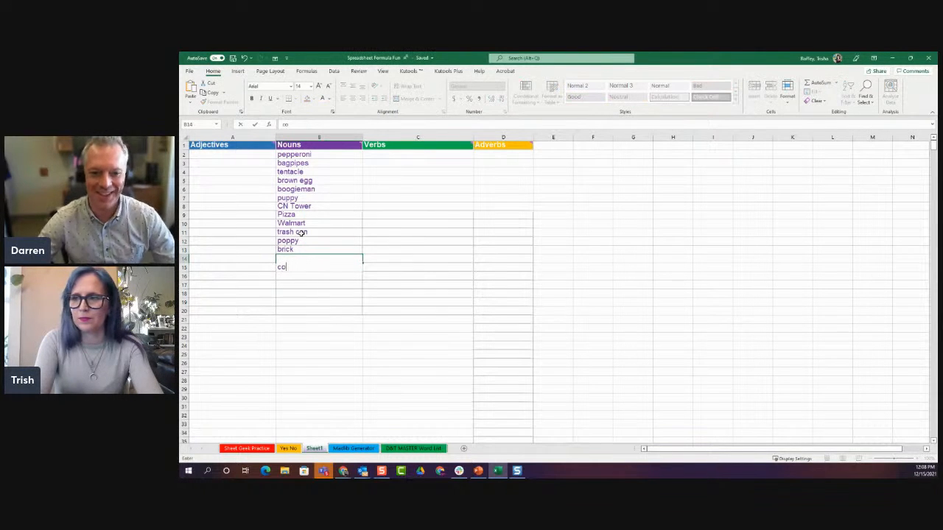
type("conut")
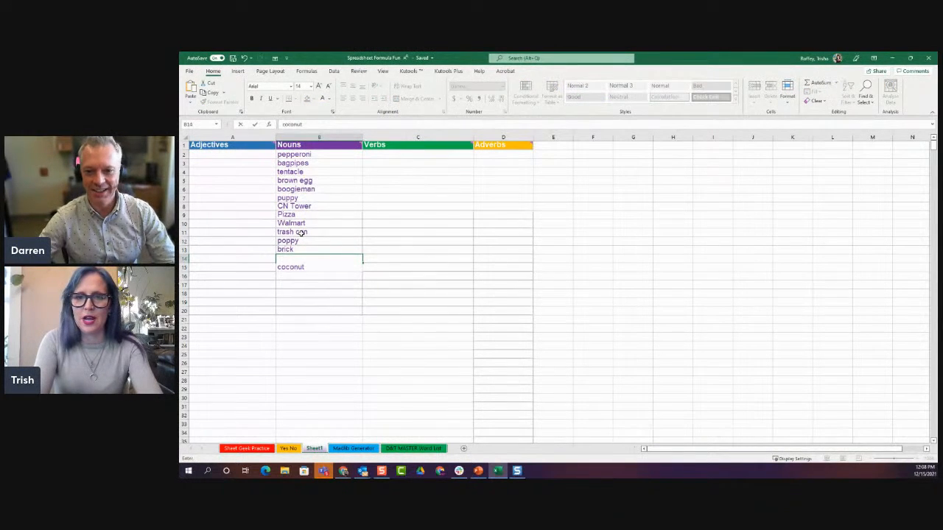
key("Return")
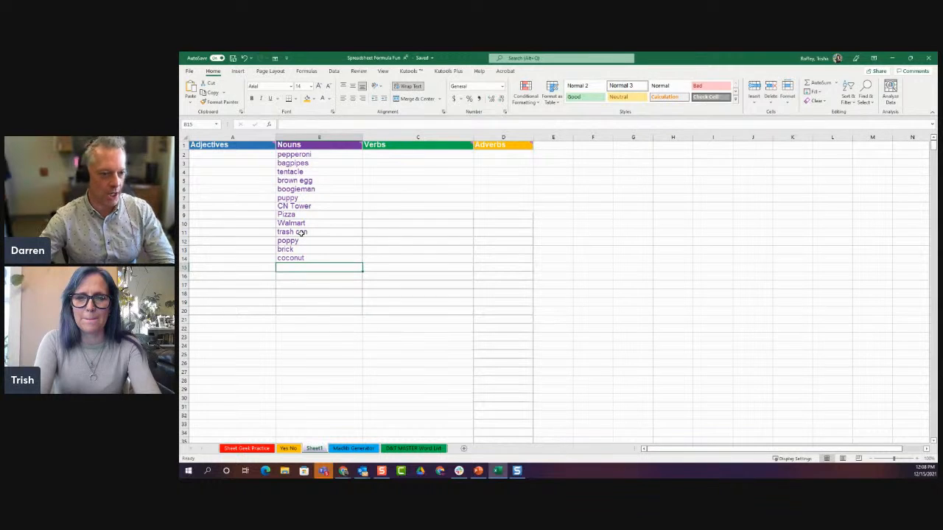
type("t")
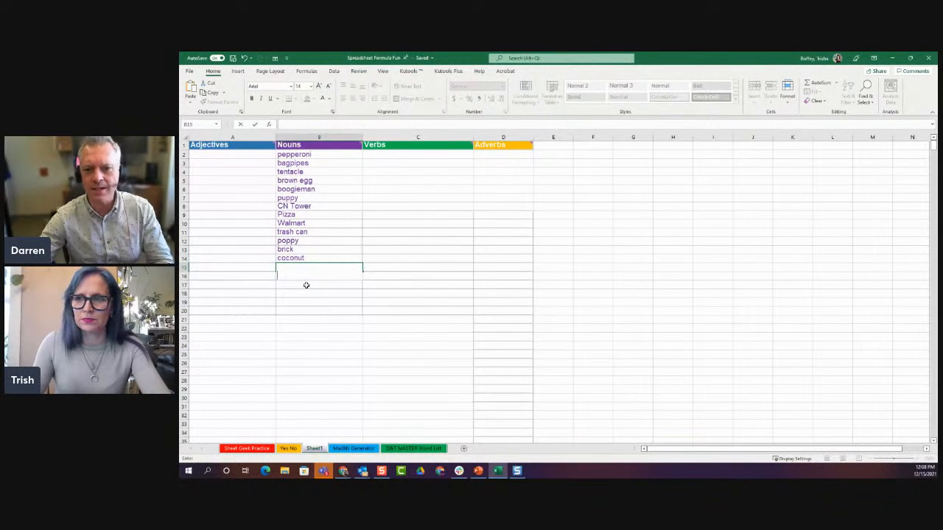
type("cat")
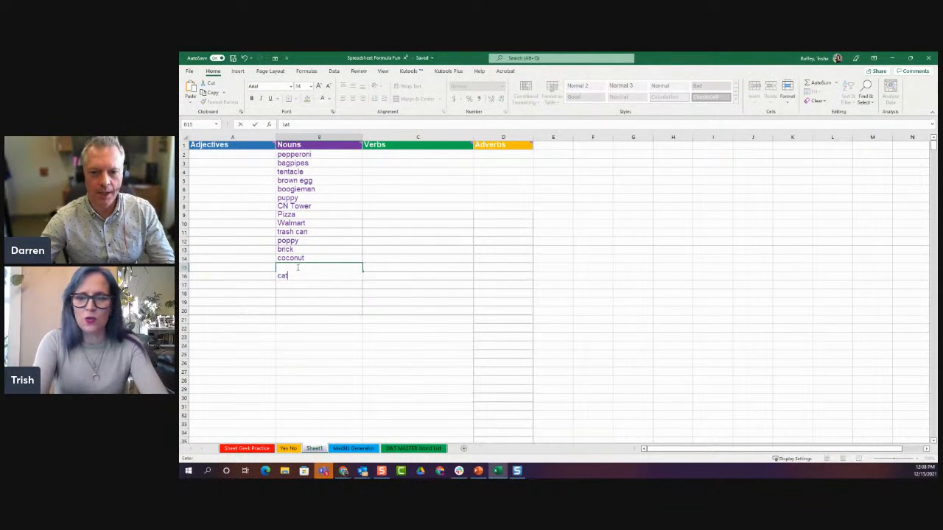
key("Return")
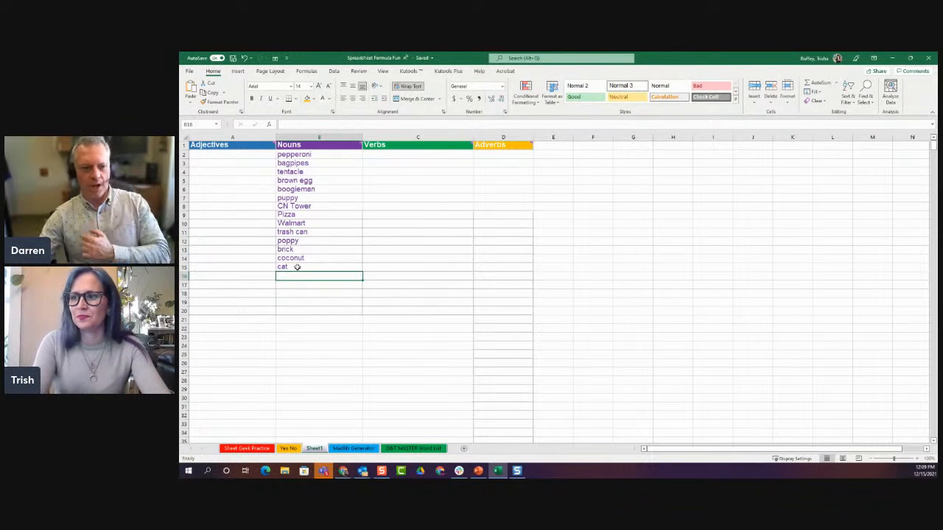
Switch to the PowerPoint presentation and show slide 14, which asks for adverbs, adjectives and verbs
left_click(358, 415)
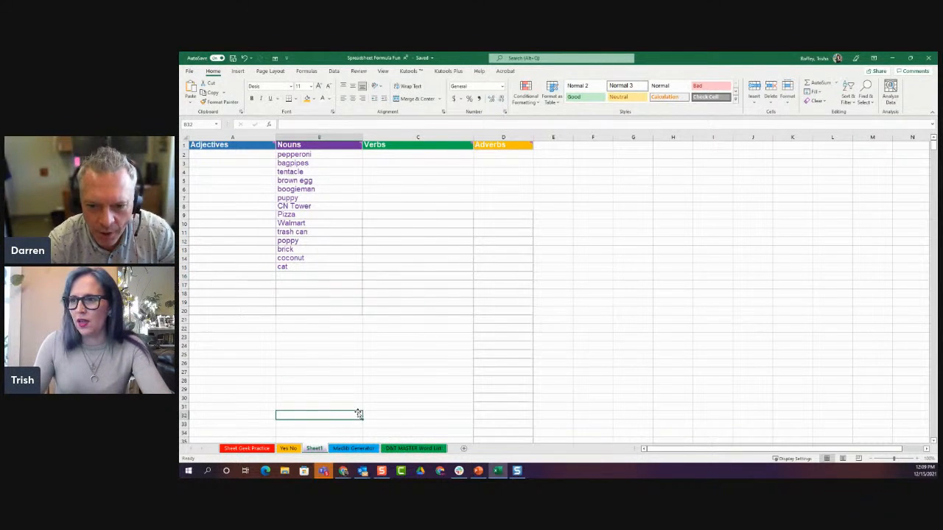
left_click(478, 471)
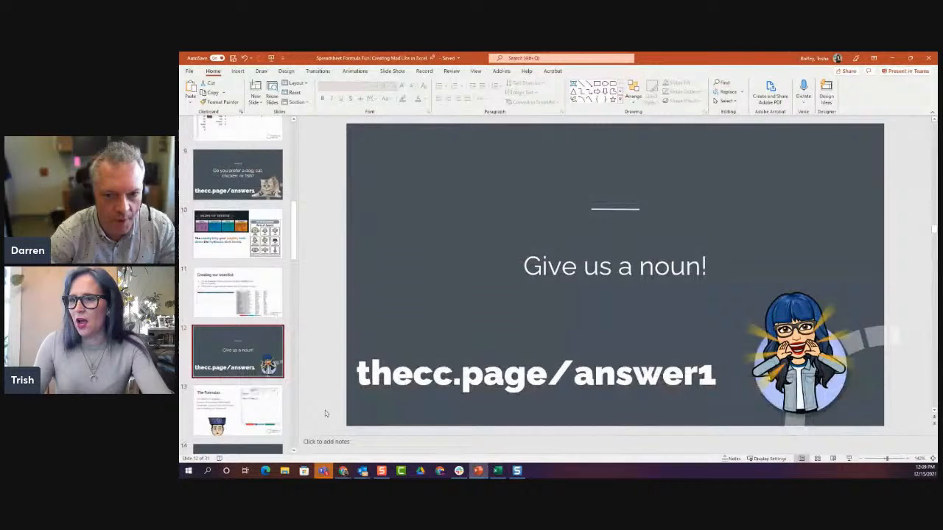
scroll(238, 381, "down", 1)
scroll(238, 381, "down", 4)
left_click(243, 372)
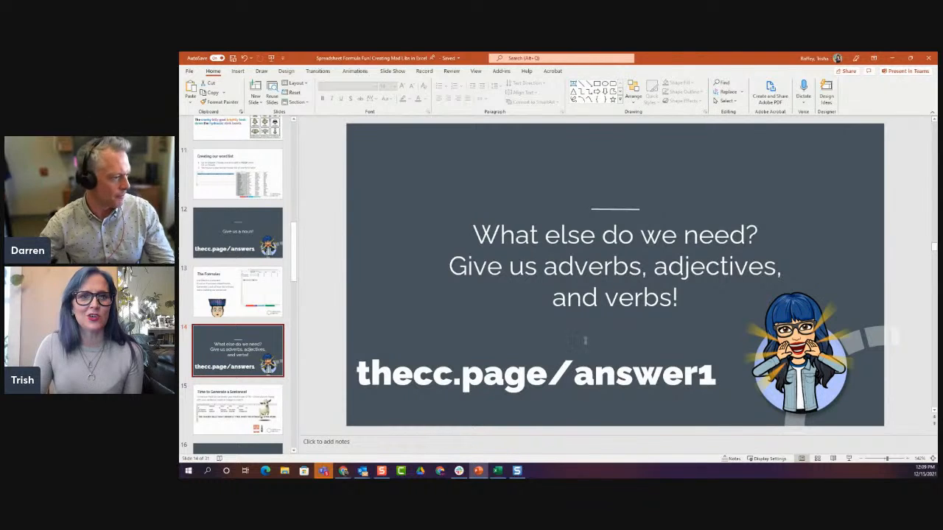
Switch back to the Excel workbook and add the nouns "grass", "desk", "school" and "potato" in cells B16 to B19
left_click(498, 472)
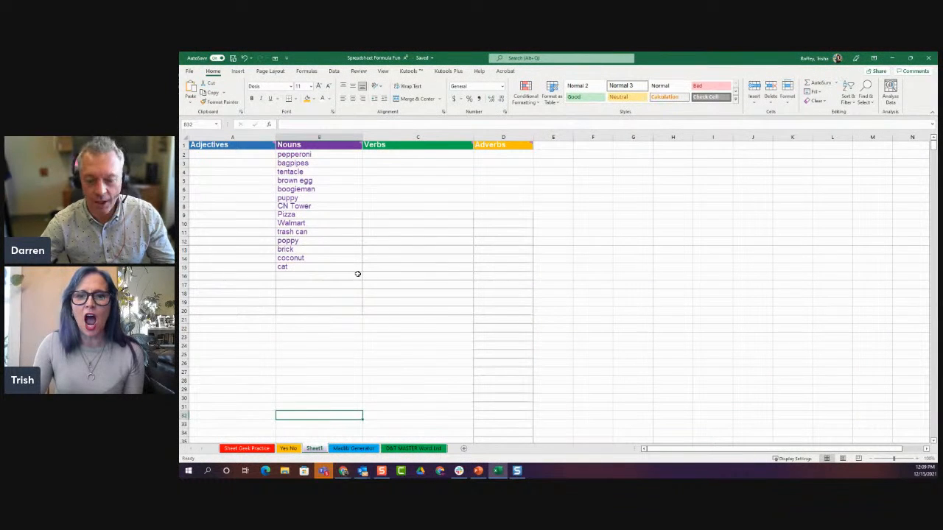
left_click(316, 276)
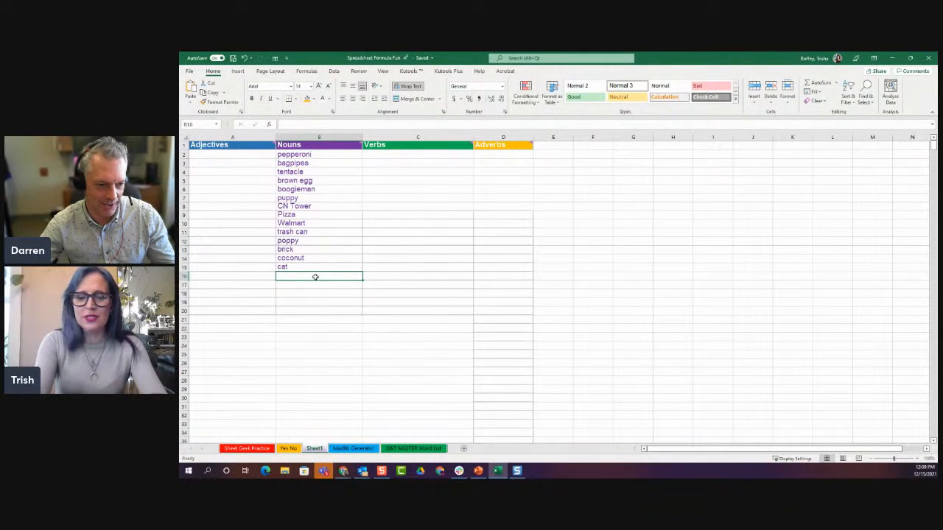
type("grass")
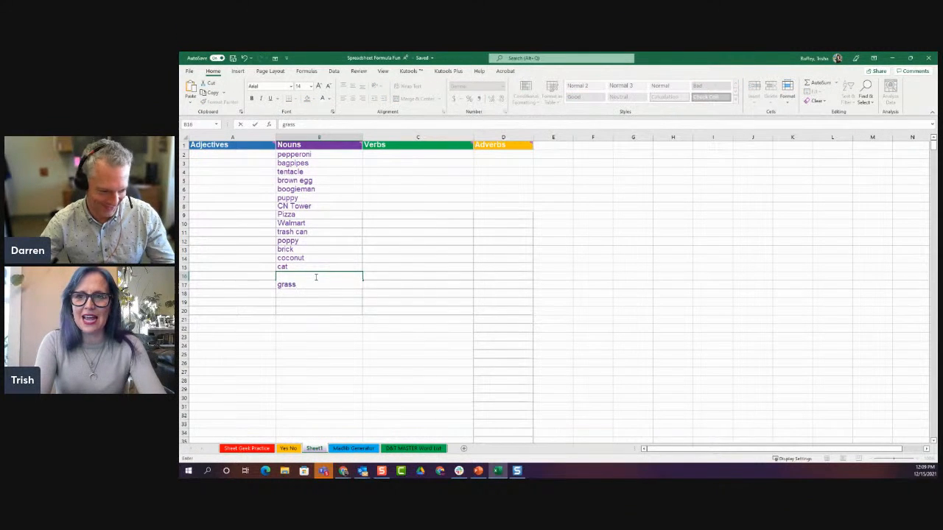
key("Return")
type("desk")
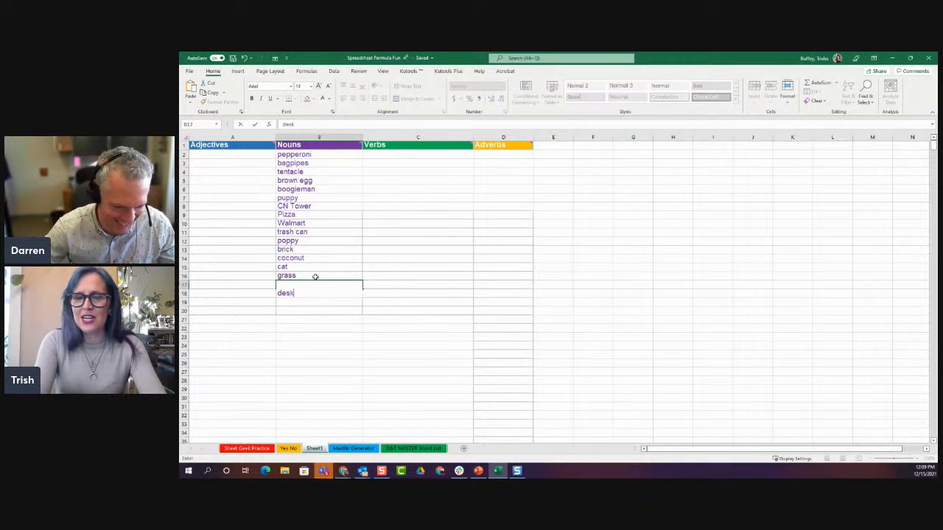
key("Return")
type("school")
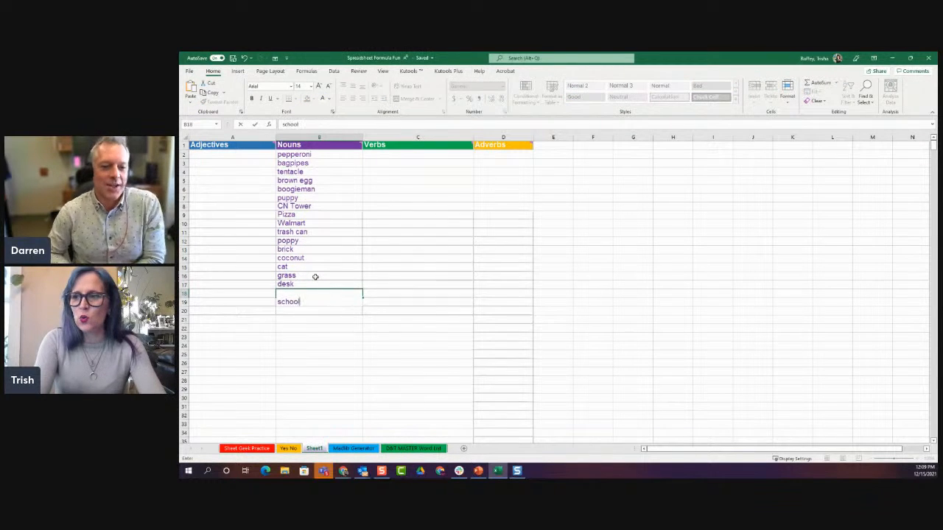
key("Return")
type("pota")
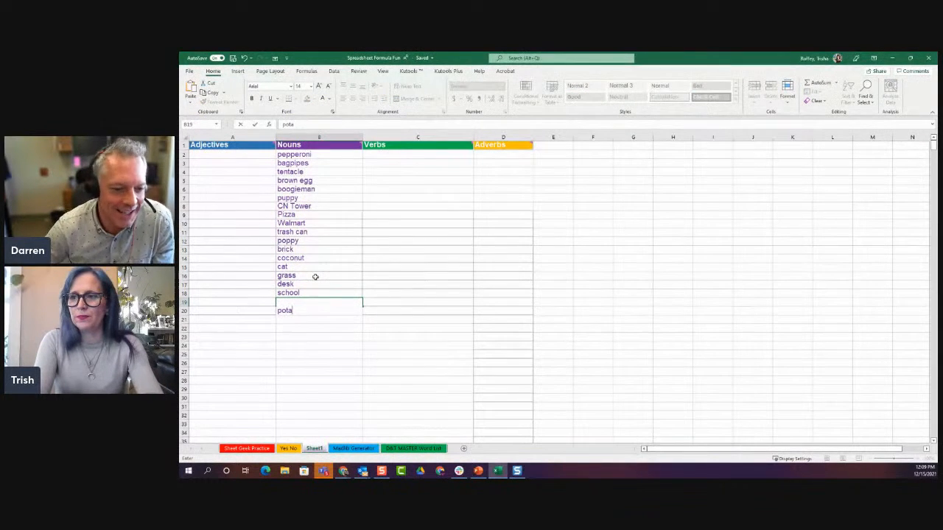
type("to")
key("Return")
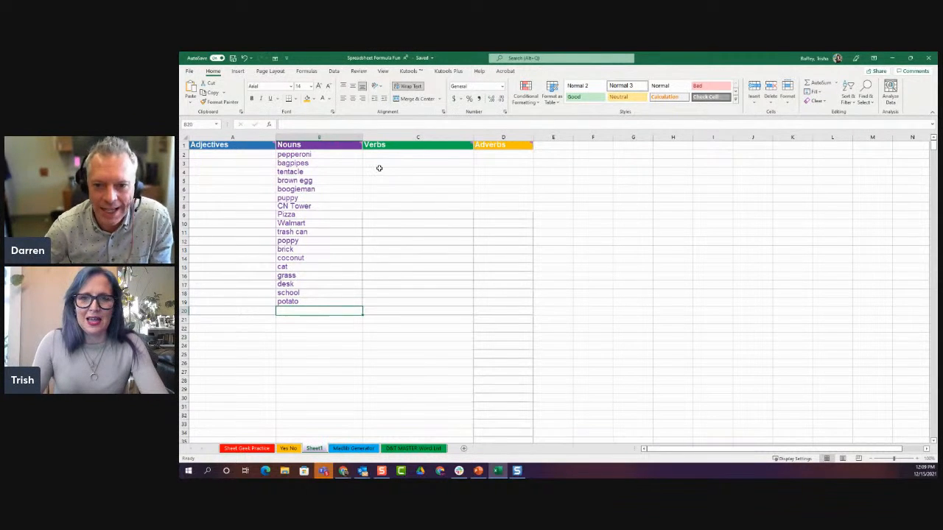
Start the Adjectives column with "lazy", "buzzing" and "rubbery" in cells A2 to A4
left_click(255, 155)
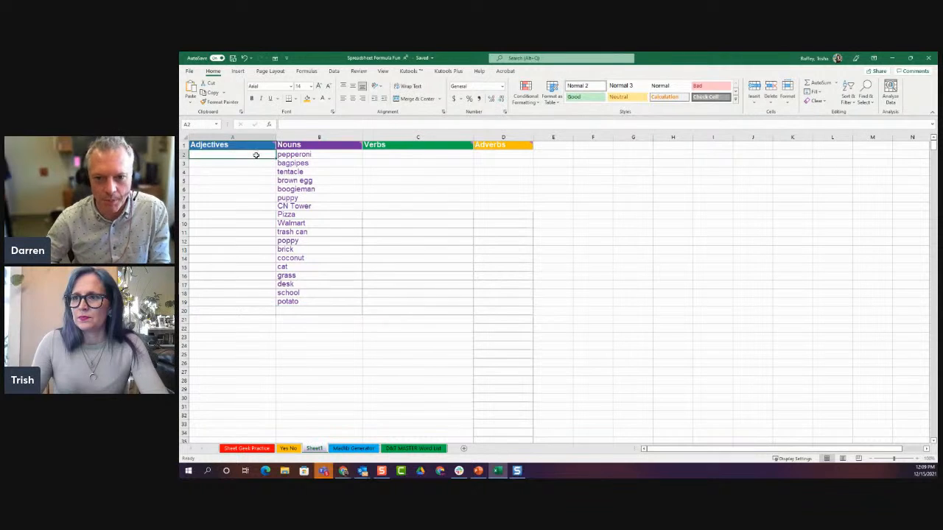
type("lazy")
key("Return")
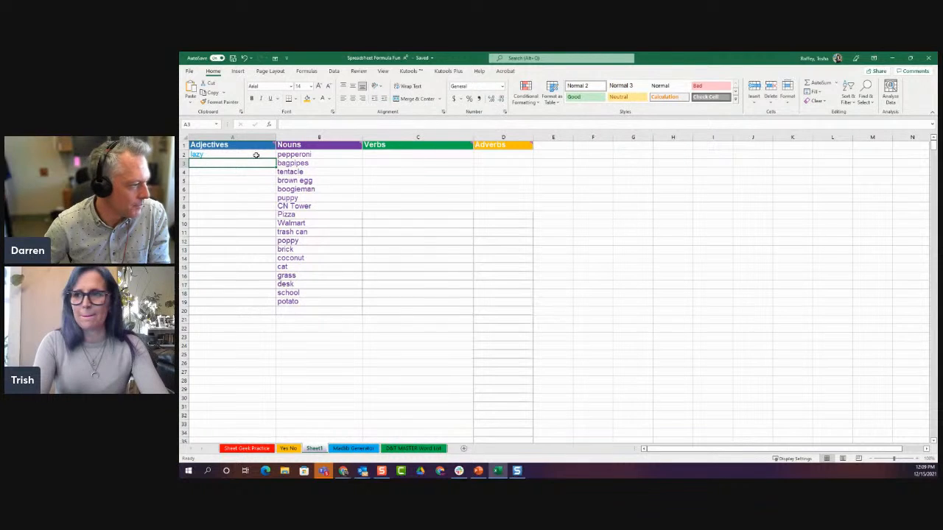
type("buzzing")
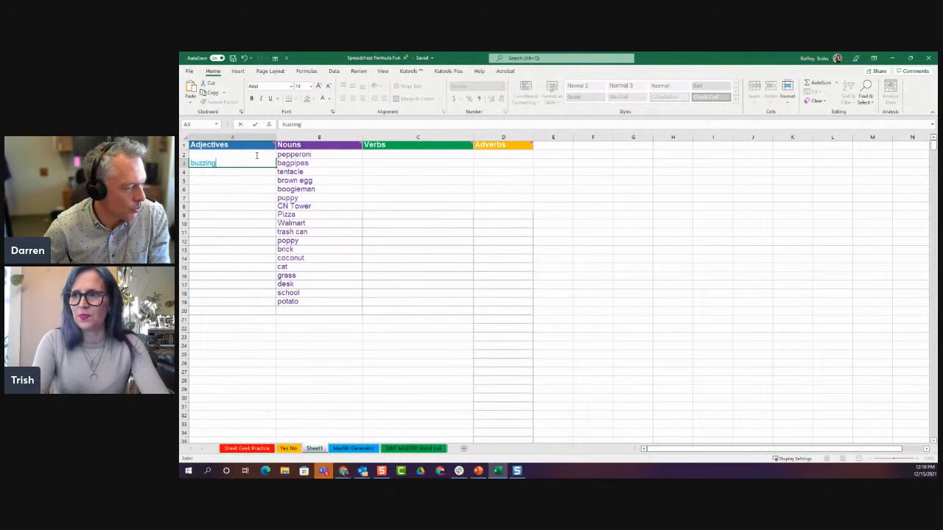
key("Return")
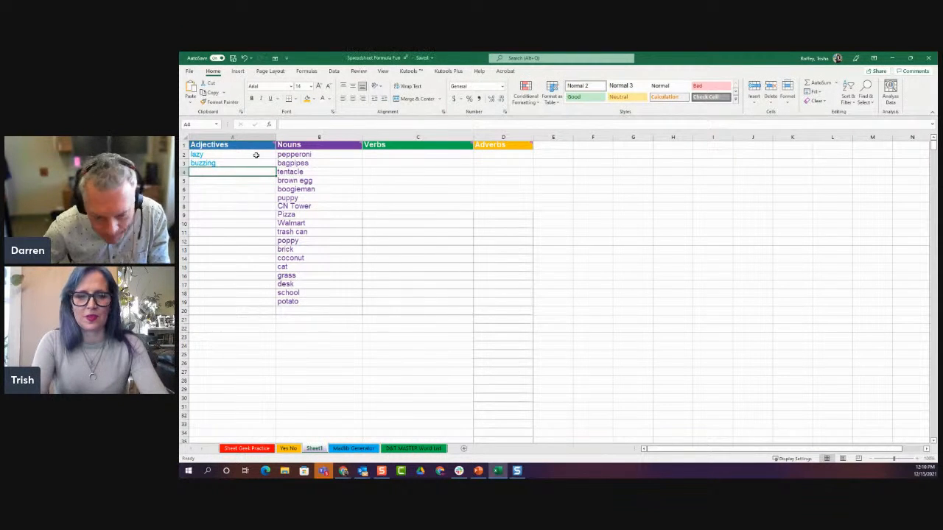
type("rubbery")
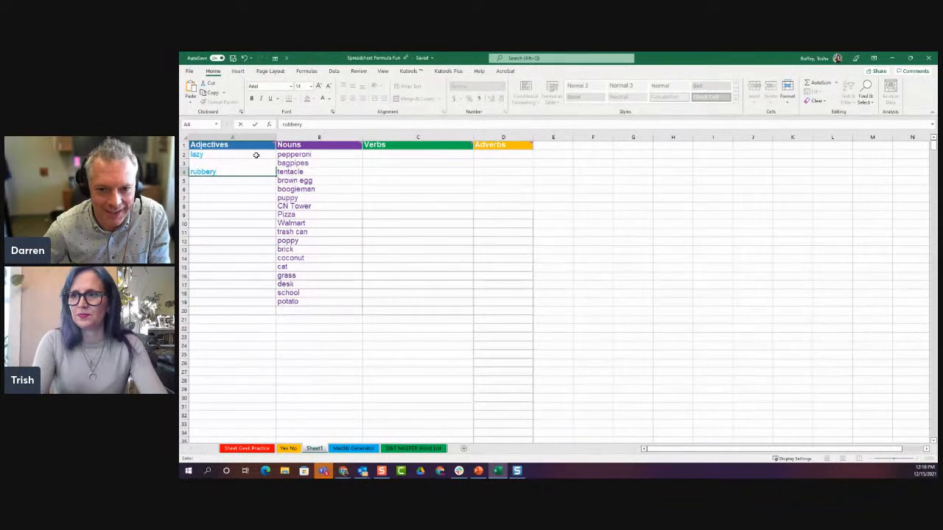
key("Return")
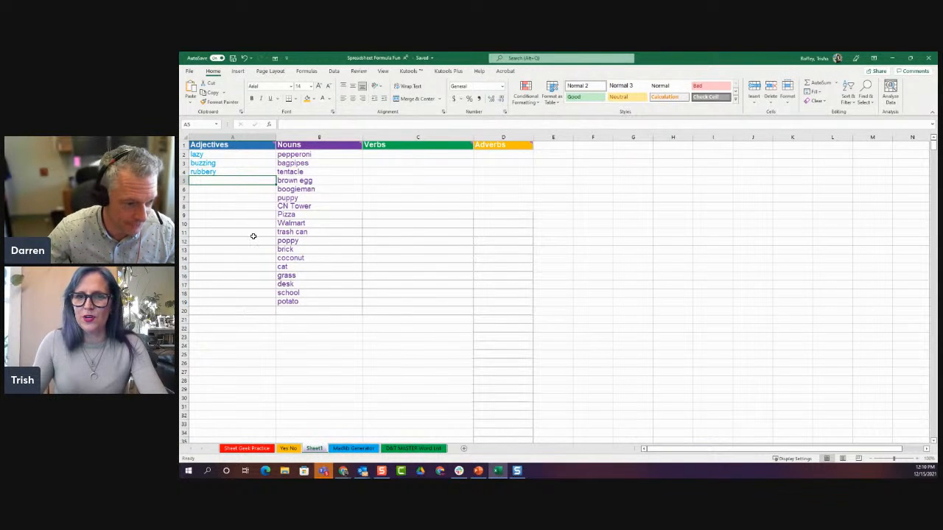
Add the adjectives "scary", "fast" and "blue" in cells A5 to A7
type("scary")
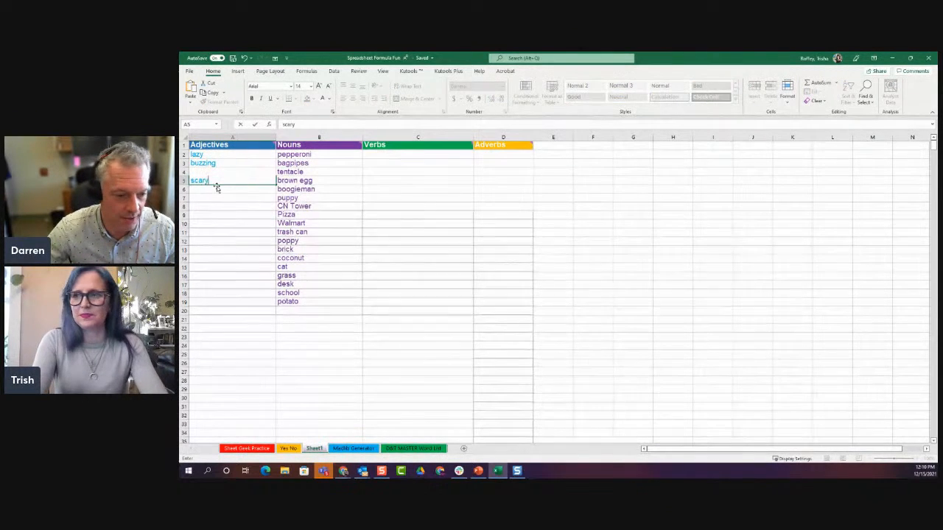
key("Return")
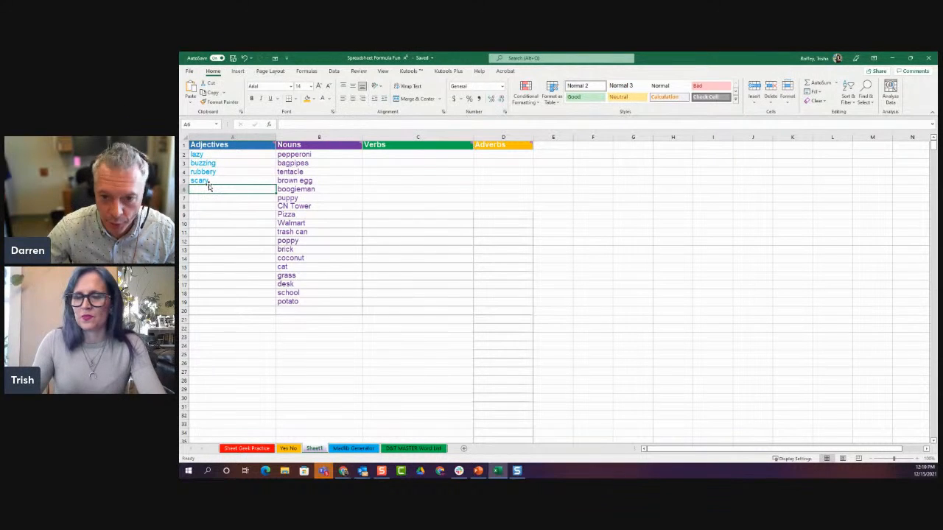
type("fast")
key("Return")
type("blue")
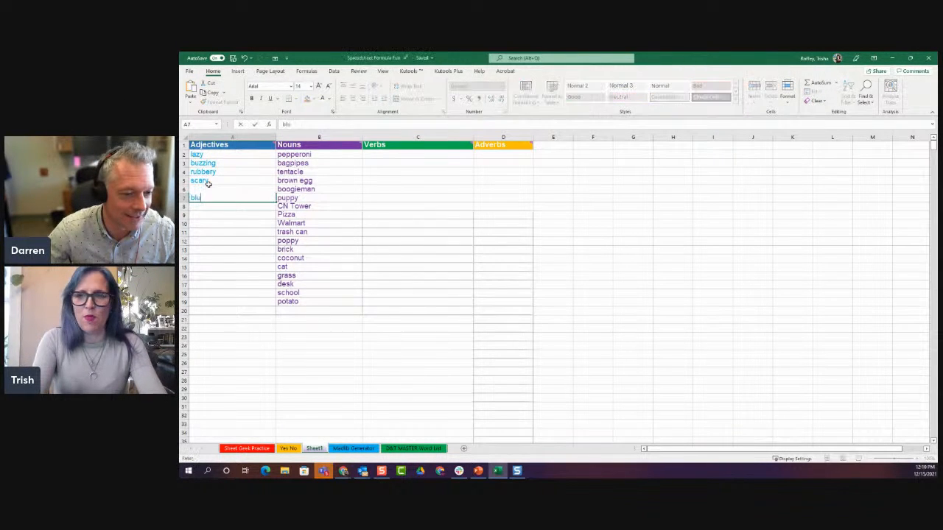
key("Return")
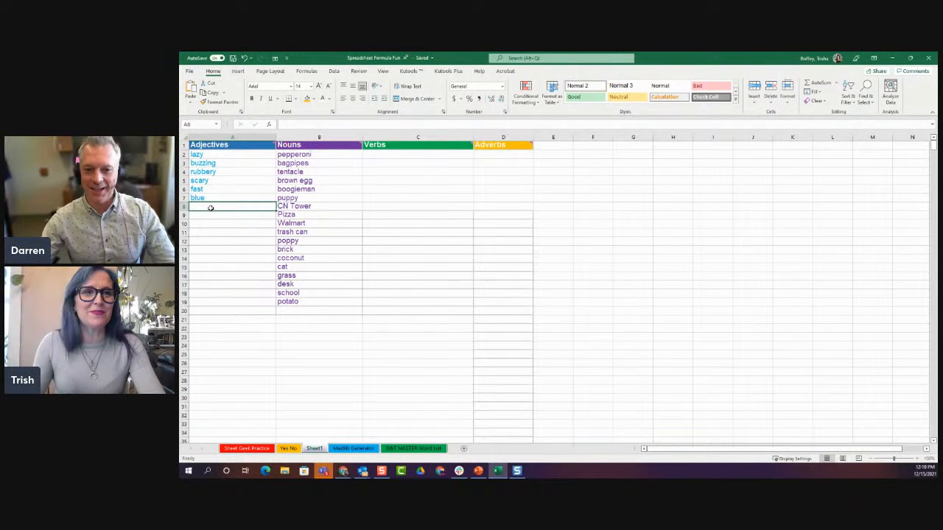
Continue the Adjectives column with "sus", "smart" and "creepy" in cells A8 to A10
type("sus")
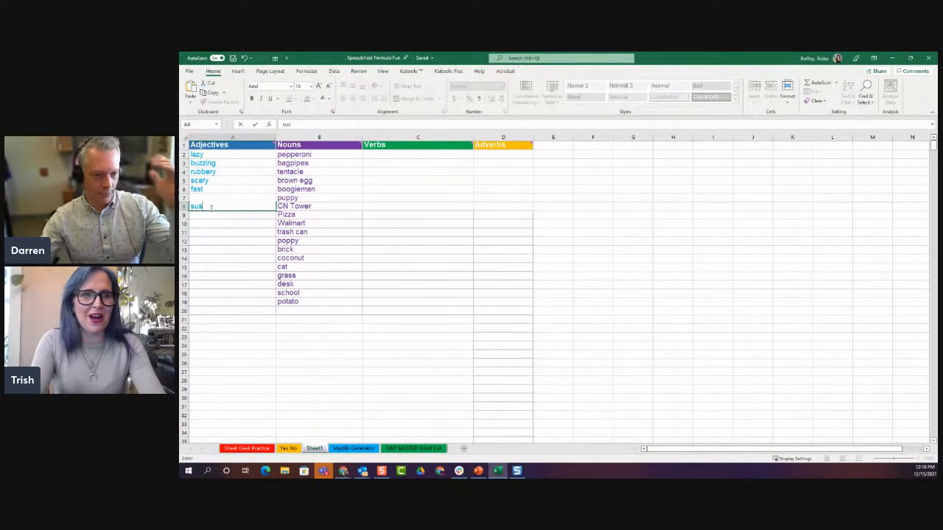
key("Return")
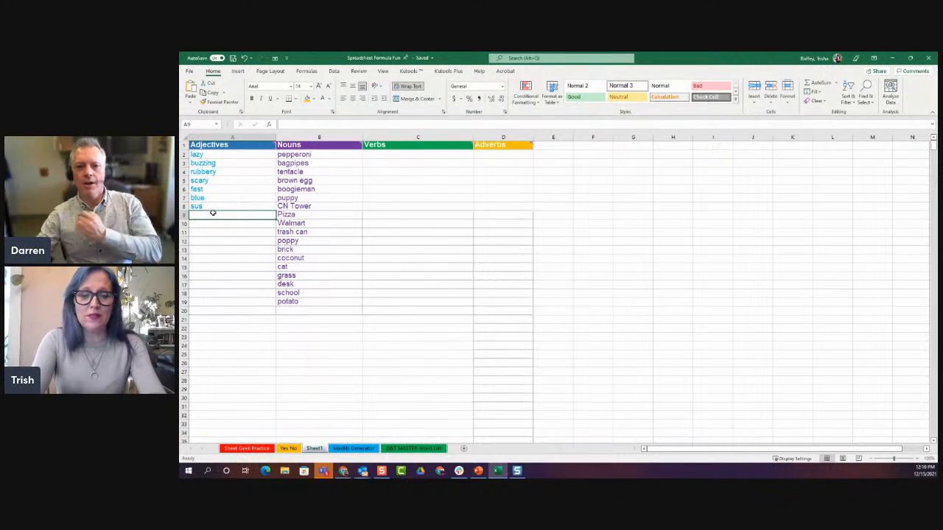
type("smar")
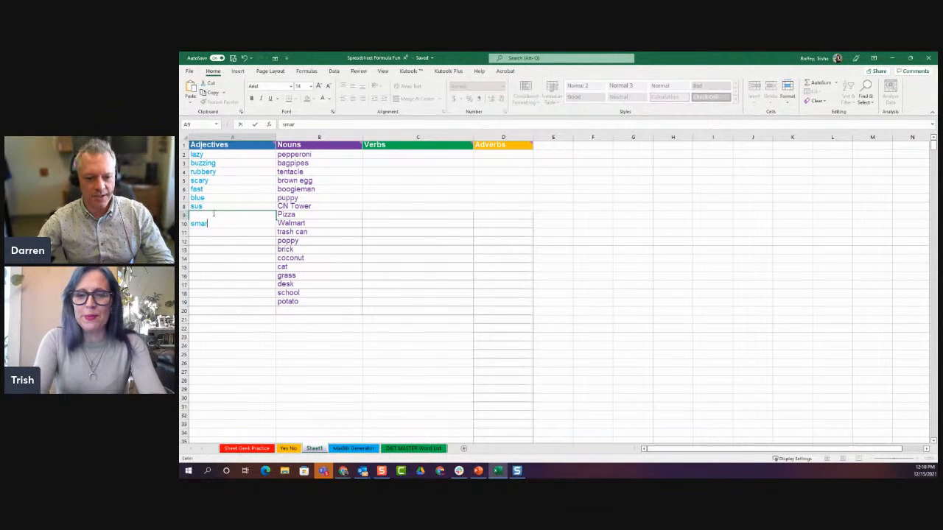
type("ytt")
key("Return")
type("creepy")
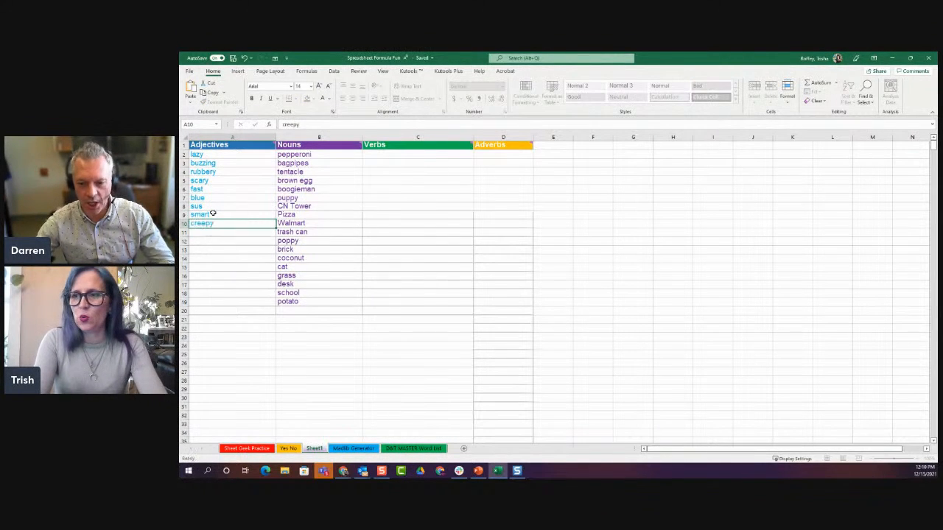
Open the Madlib Generator sheet and regenerate the random sentence several times to check the word lists
key("Return")
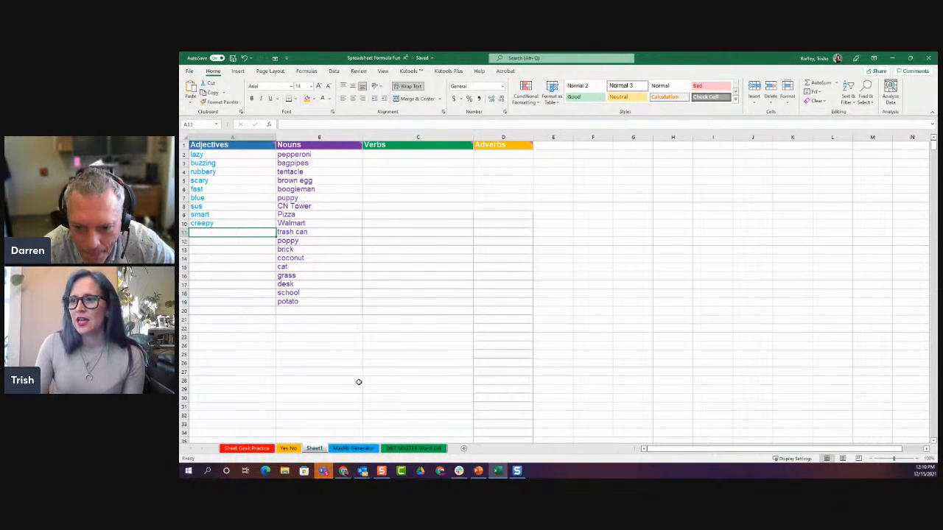
left_click(353, 449)
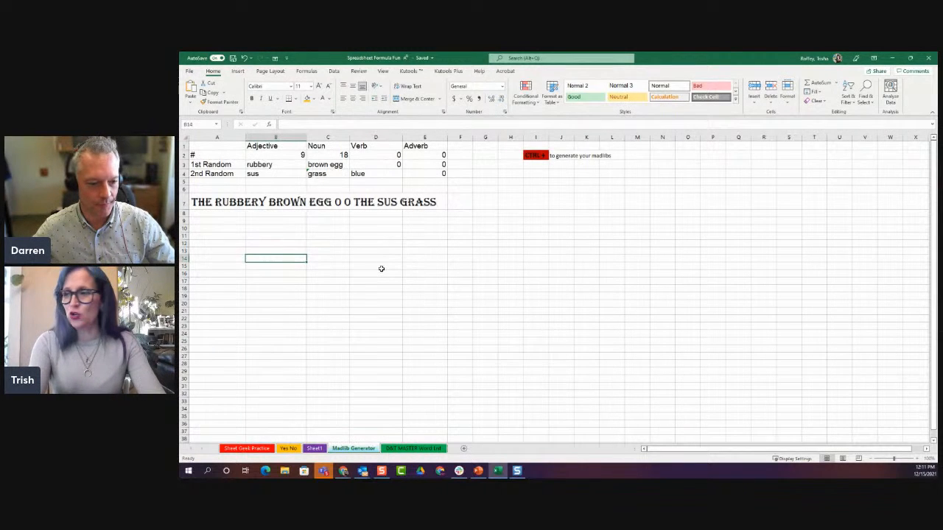
key("F9")
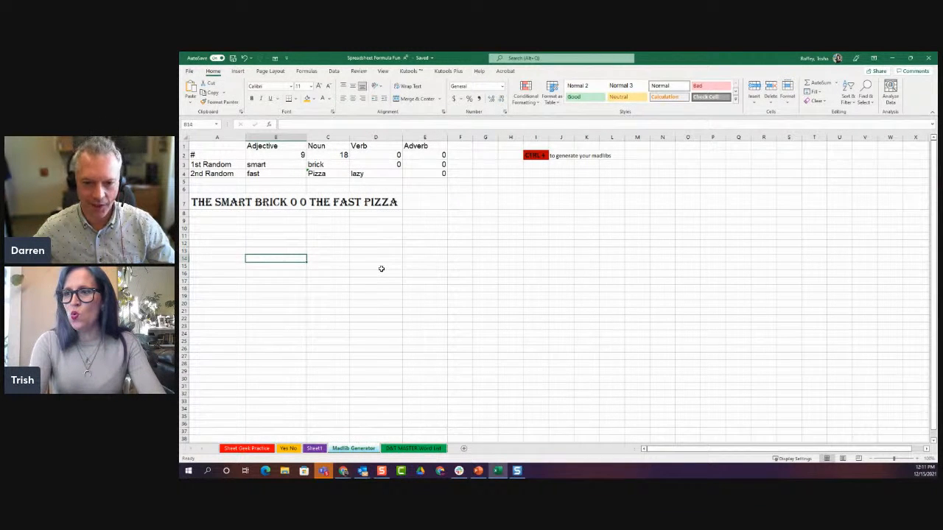
key("F9")
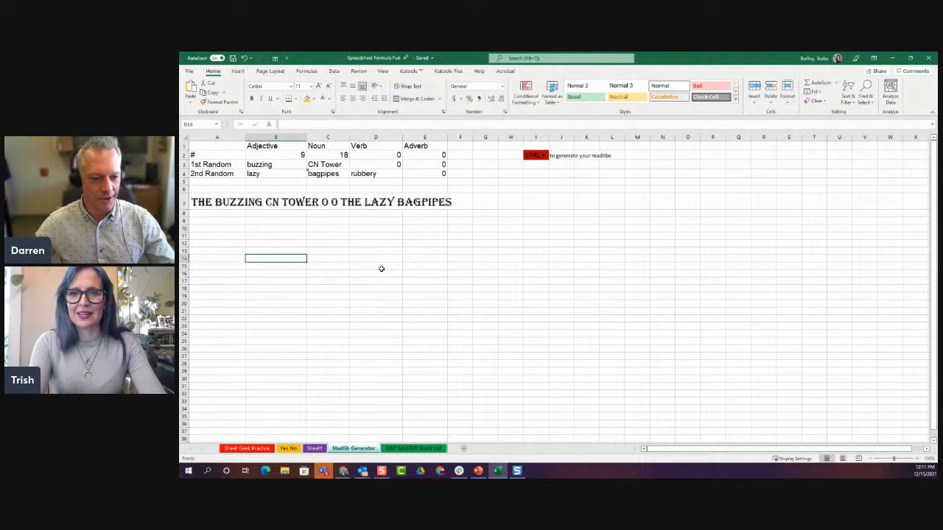
key("F9")
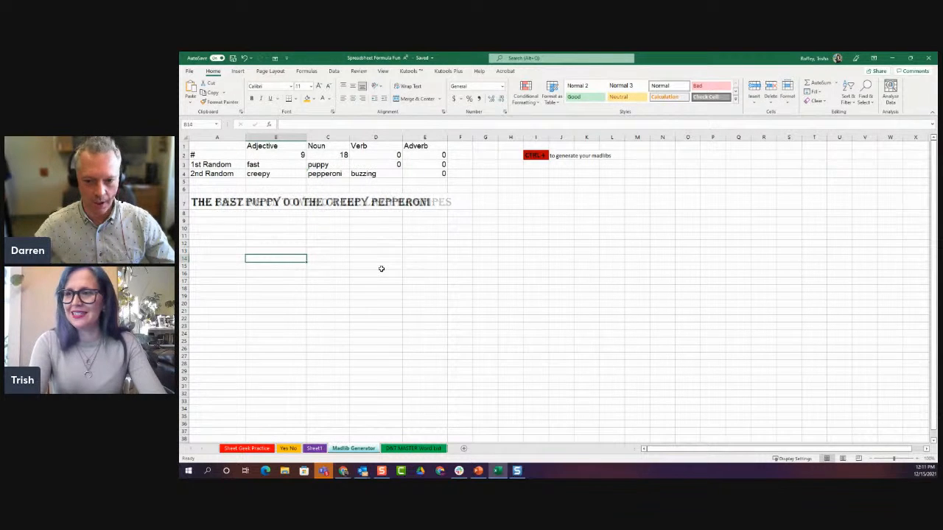
key("F9")
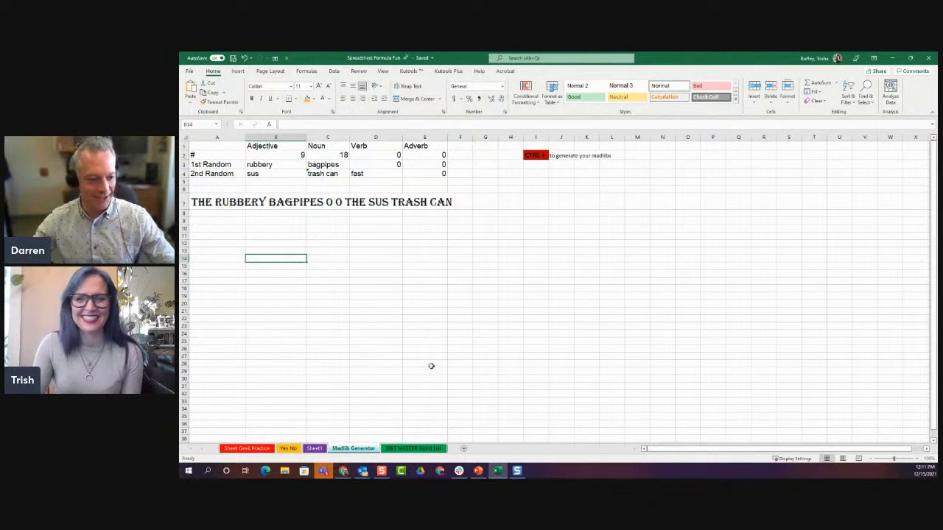
Return to Sheet1 and add the adjectives "superior", "colourful" and "selfish" in cells A11 to A13
left_click(314, 448)
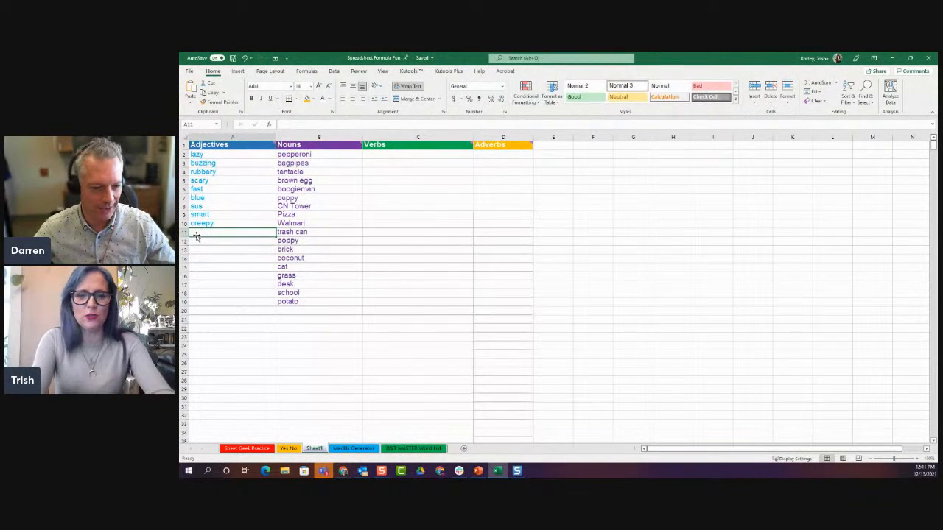
type("superior")
key("Return")
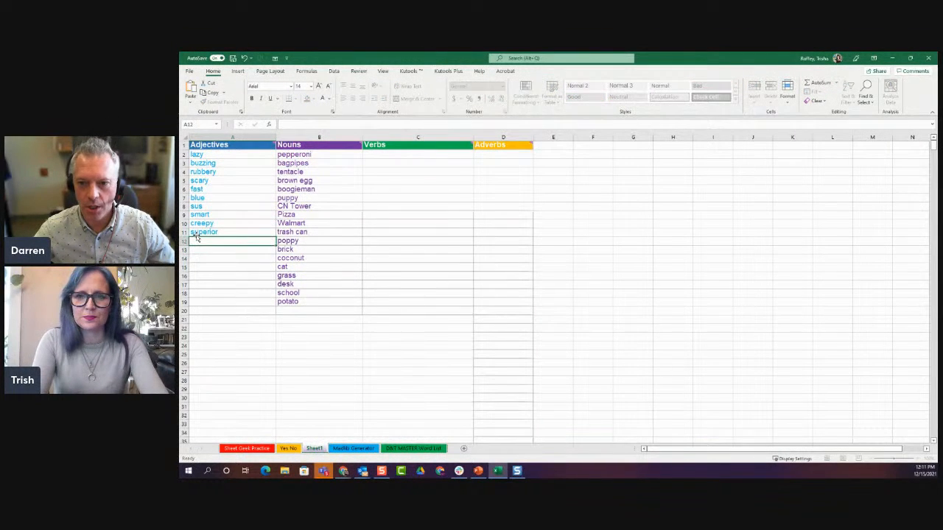
type("colourful")
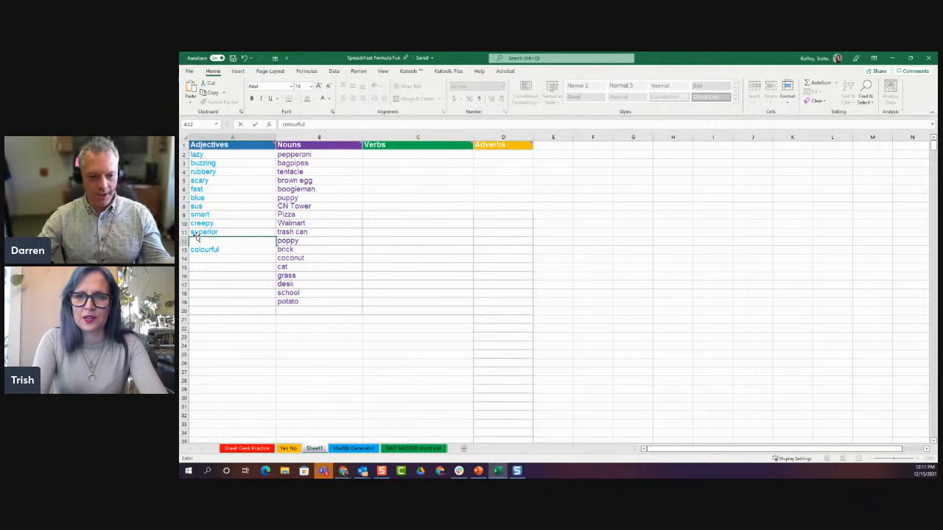
key("Return")
type("selfish")
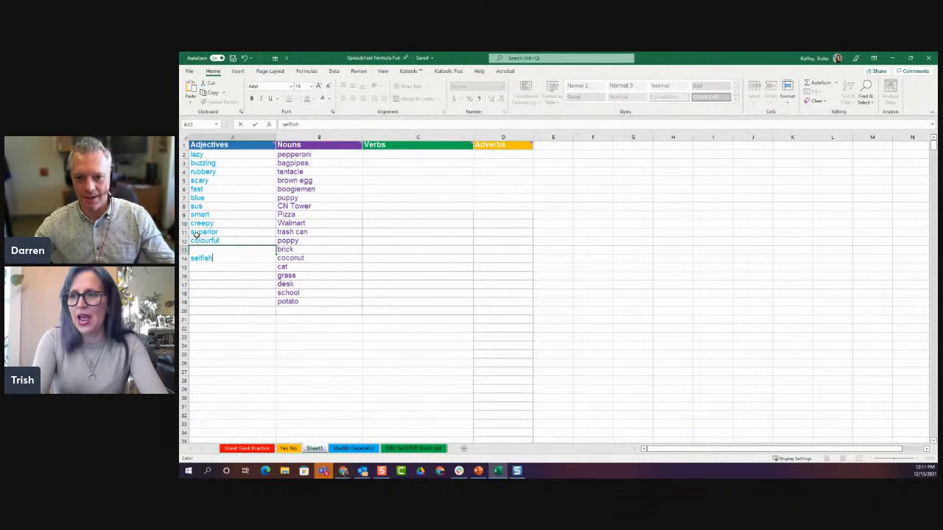
key("Return")
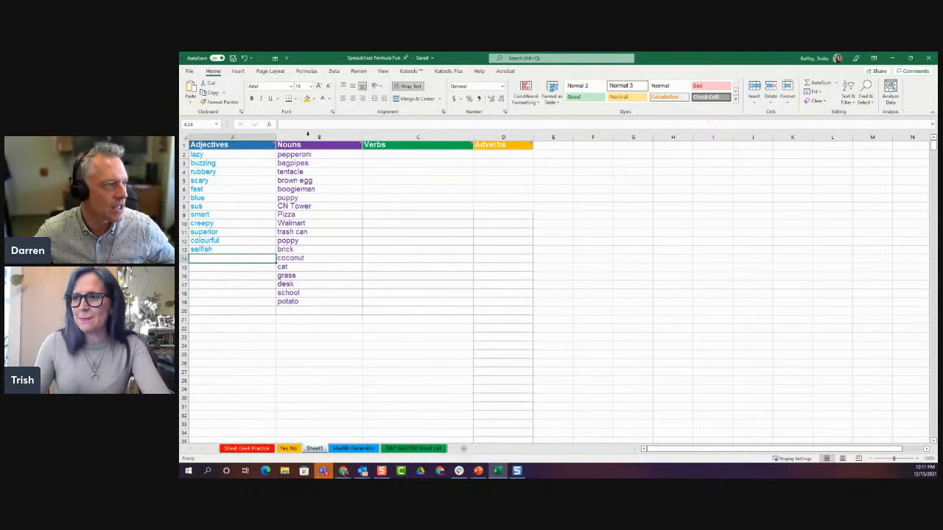
Add the noun "monkey" in cell B20 at the end of the Nouns column
left_click(395, 157)
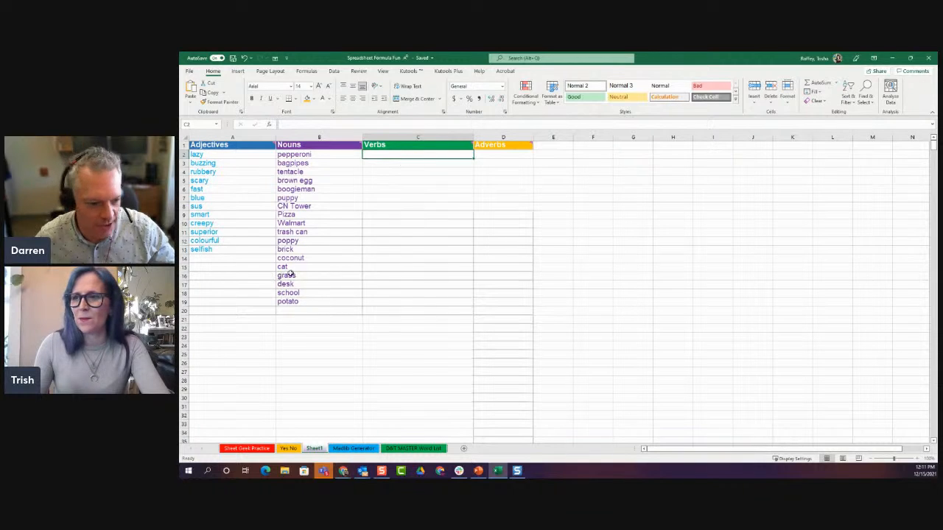
left_click(288, 311)
type("monkey")
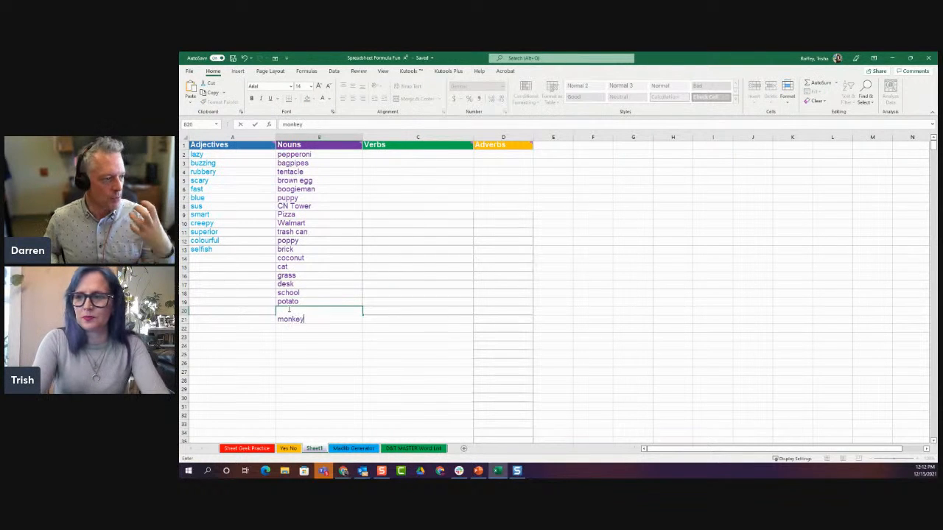
key("Return")
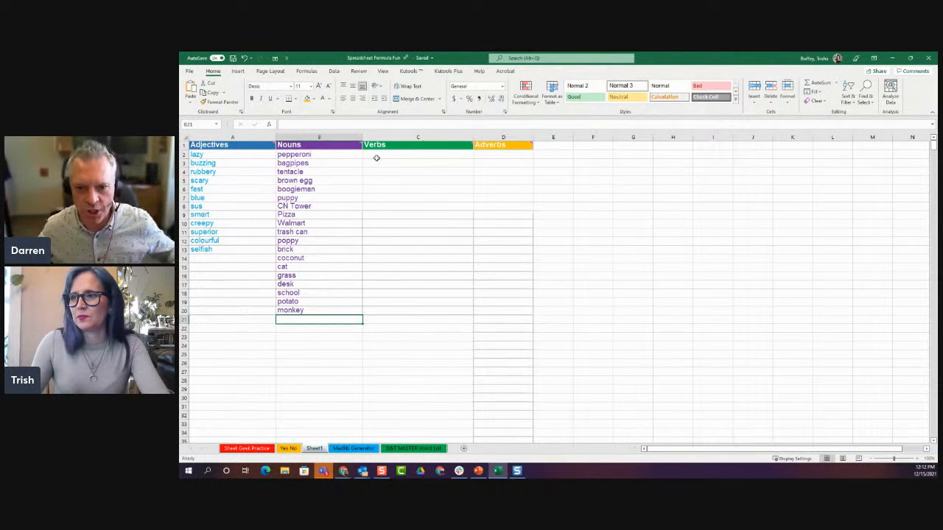
Start the Verbs column with "ambushed" in cell C2 and "morphed" in cell C3
left_click(426, 151)
type("ambushed")
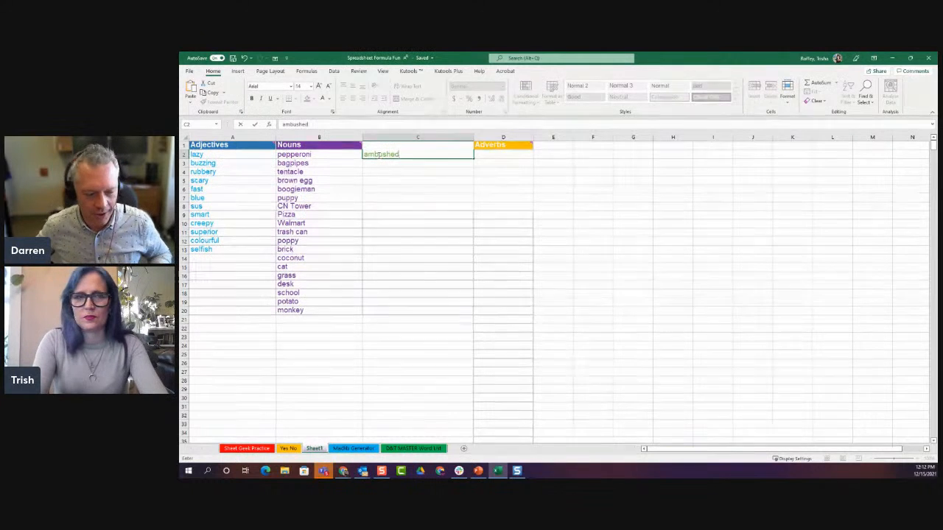
key("Return")
type("morphed")
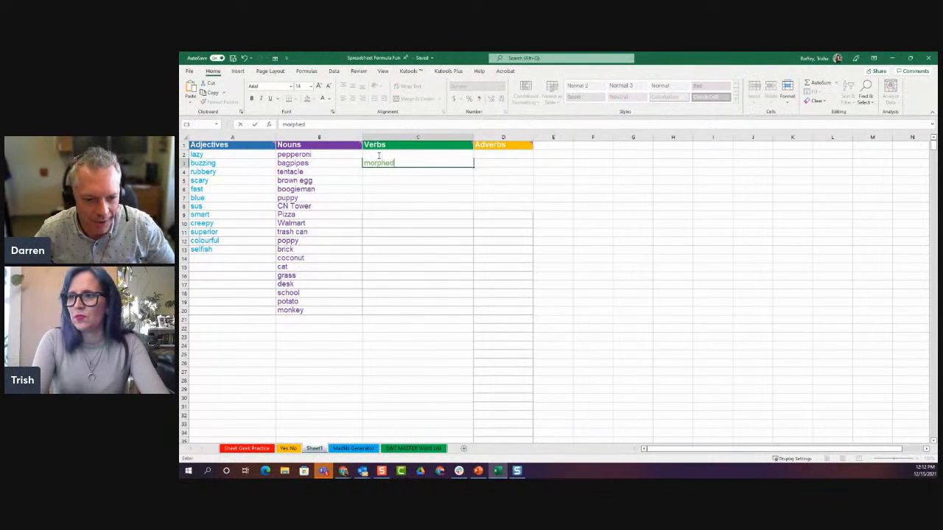
key("Return")
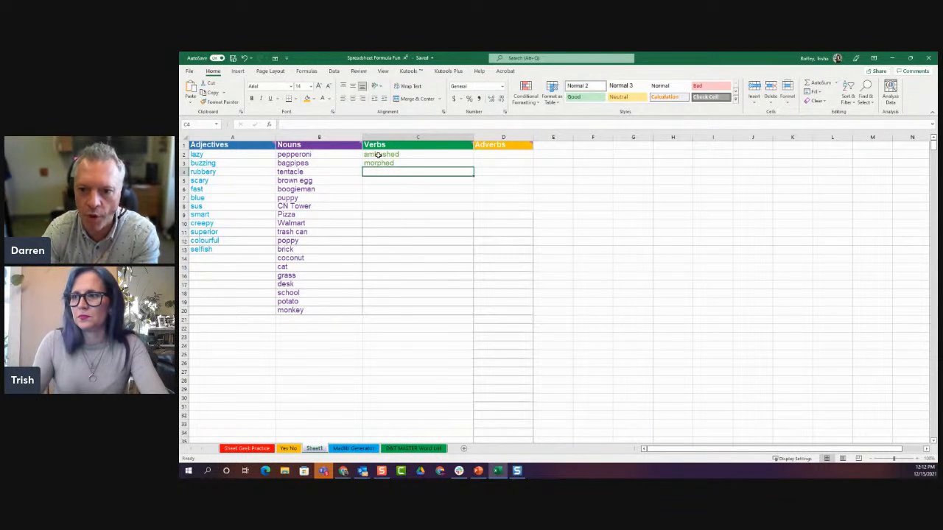
Extend the verb in cell C3 to "morphed into" and add "danced across" in cell C4
double_click(398, 163)
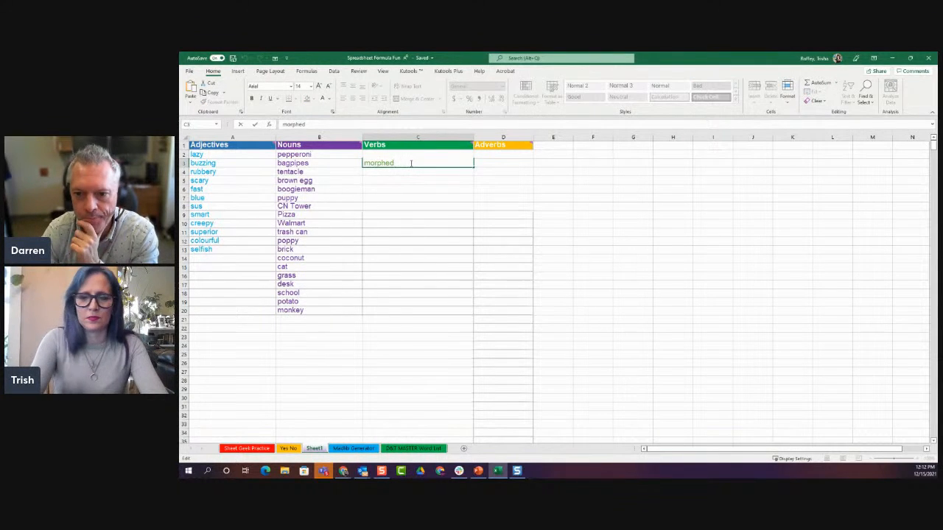
type("into")
key("Return")
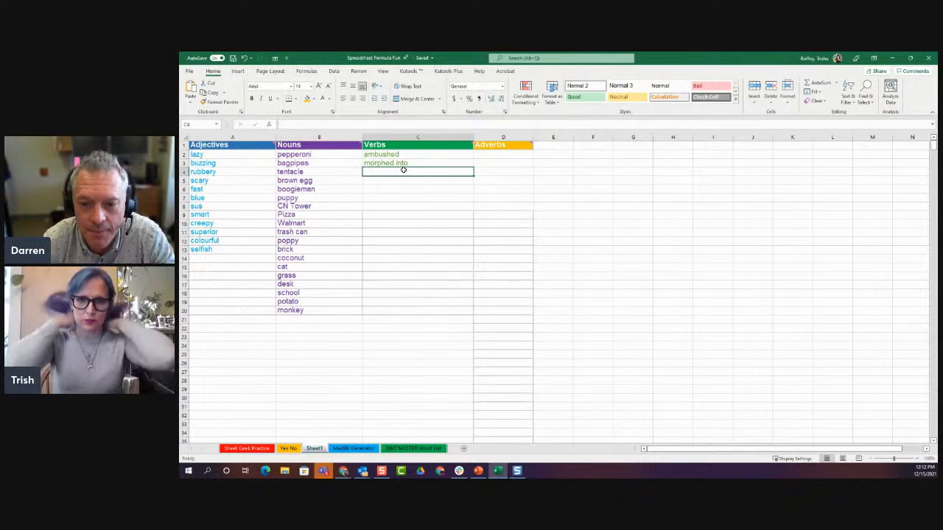
type("danc")
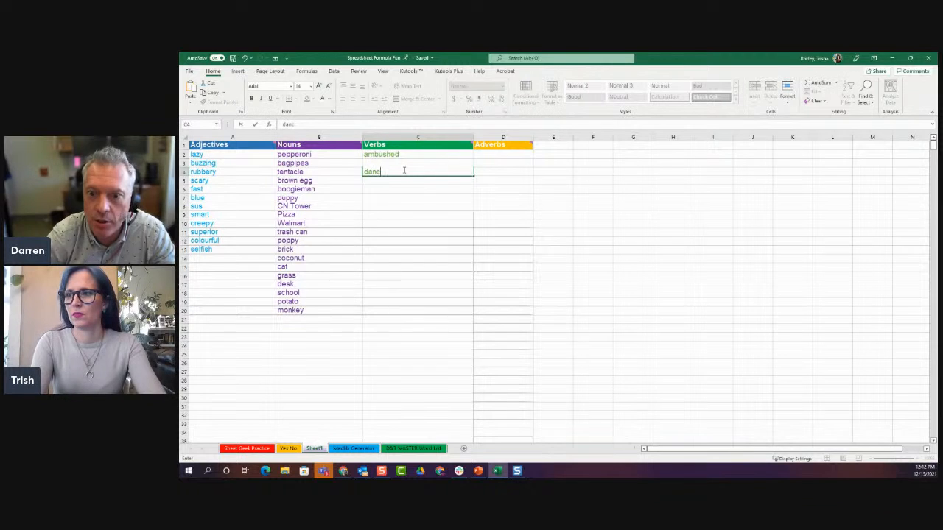
type("ed across")
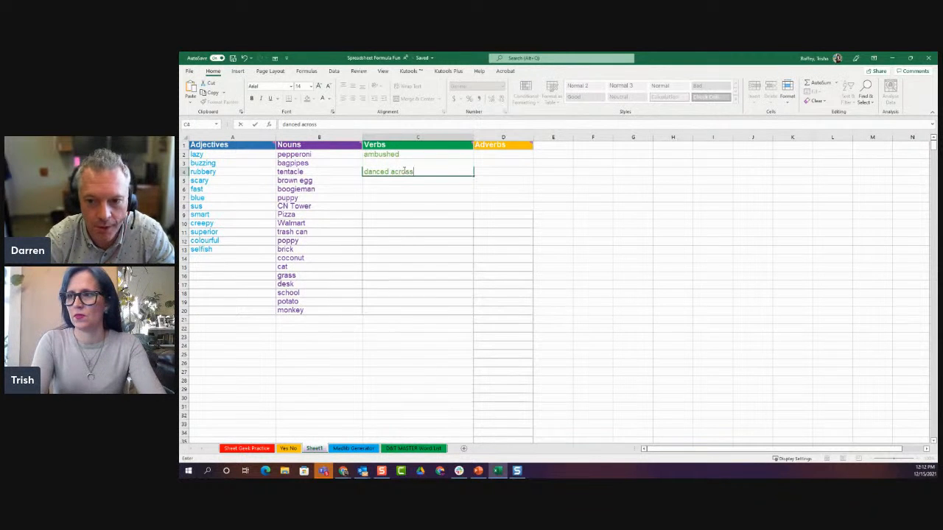
key("Return")
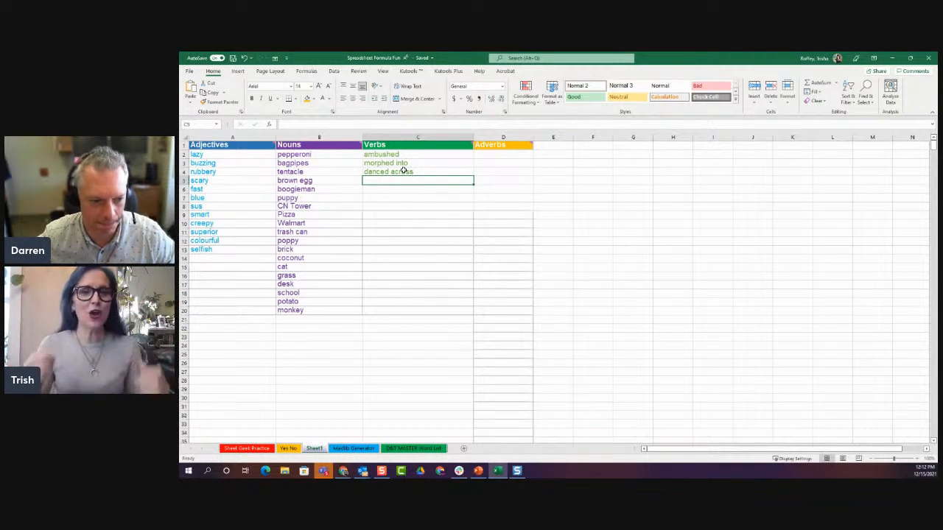
Add the verbs "running" and "jumping" in cells C5 and C6
type("running")
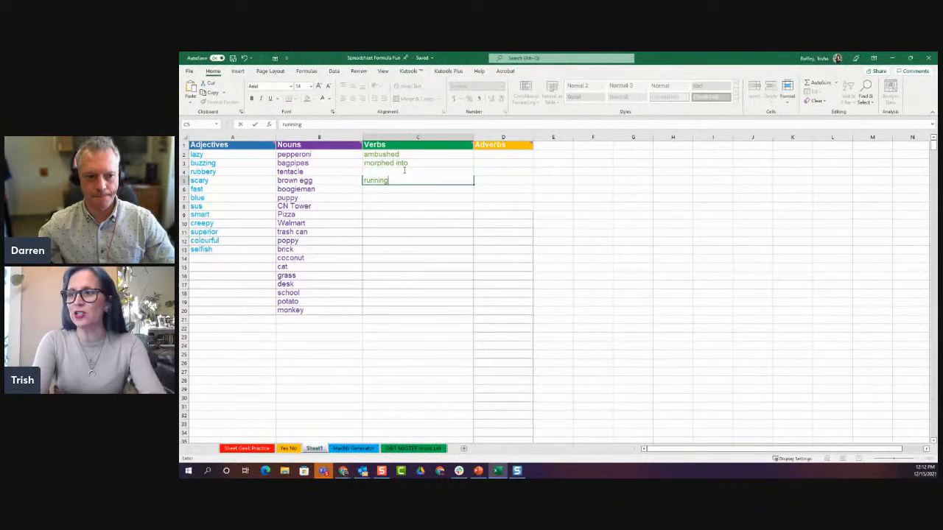
key("Return")
type("jummp")
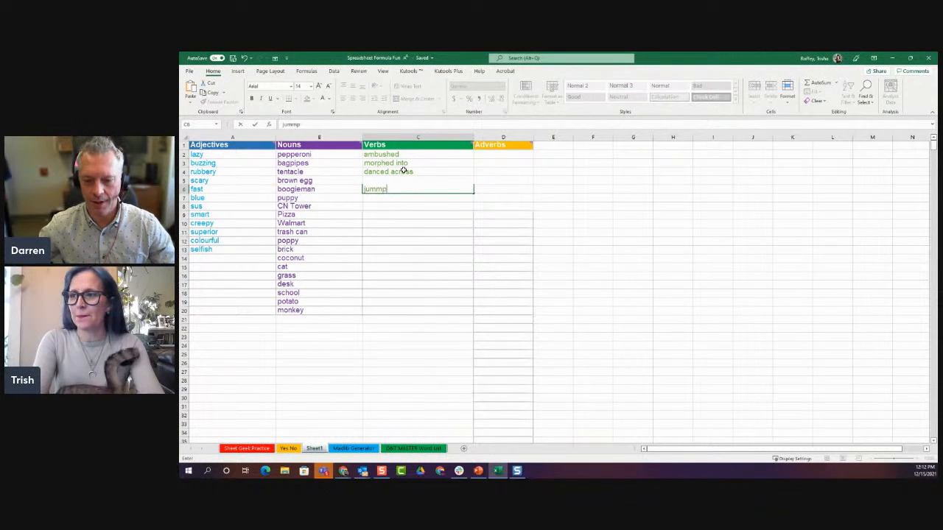
key("BackSpace")
key("BackSpace")
type("ping")
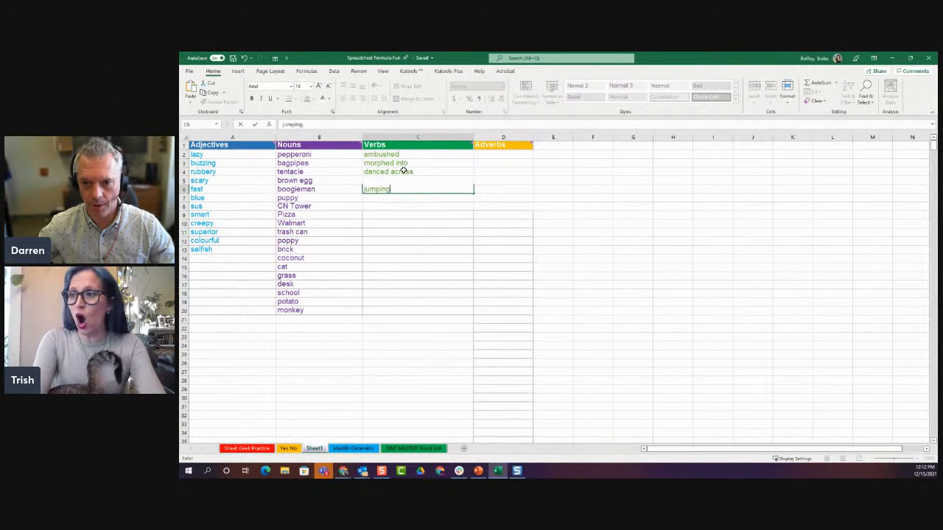
key("Return")
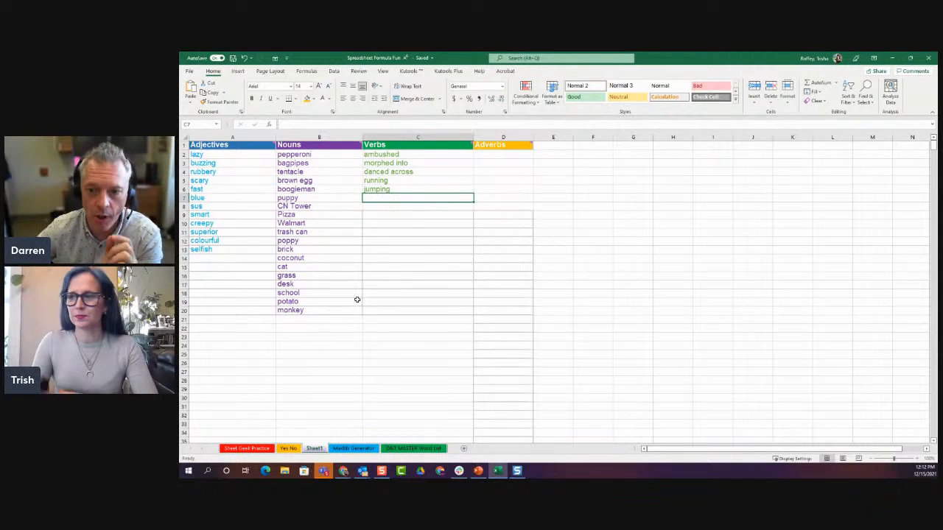
Replace the verbs in cells C5 and C6 with "ran into" and "jumped on"
left_click(391, 185)
left_click(393, 180)
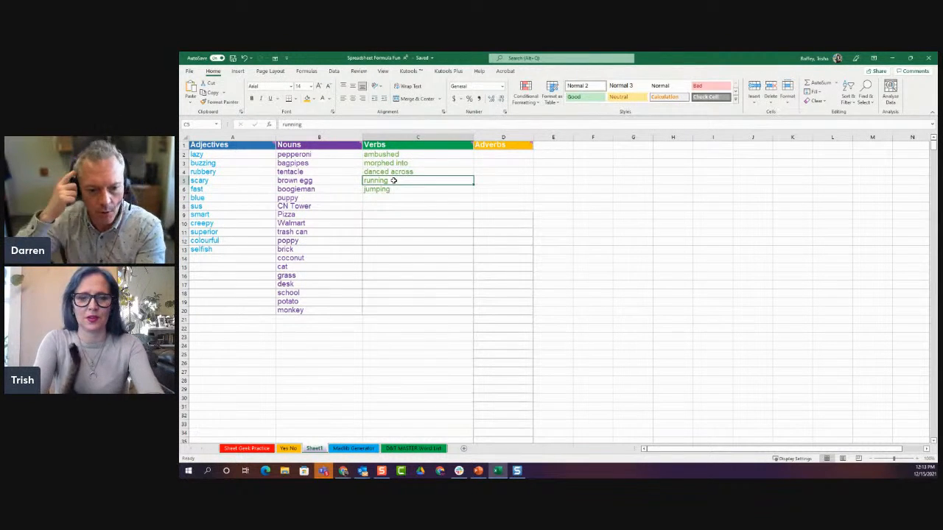
type("ran into")
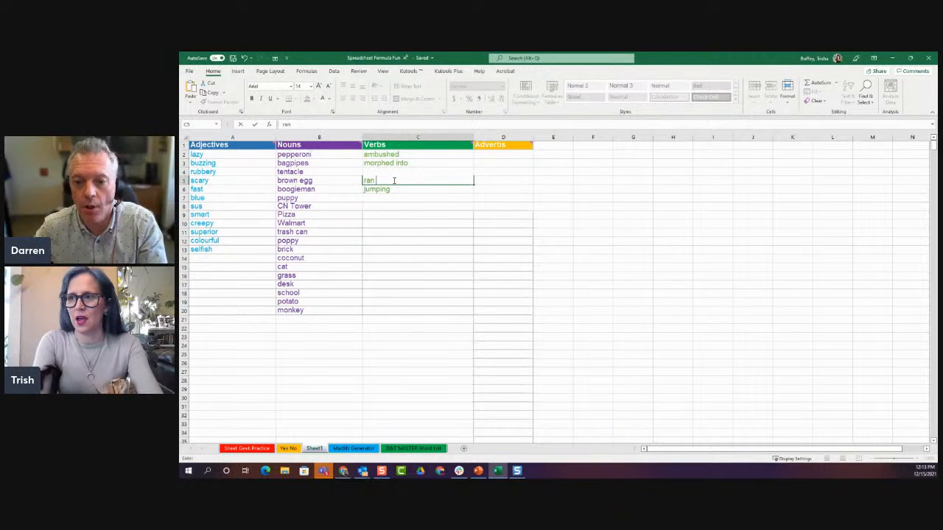
key("Return")
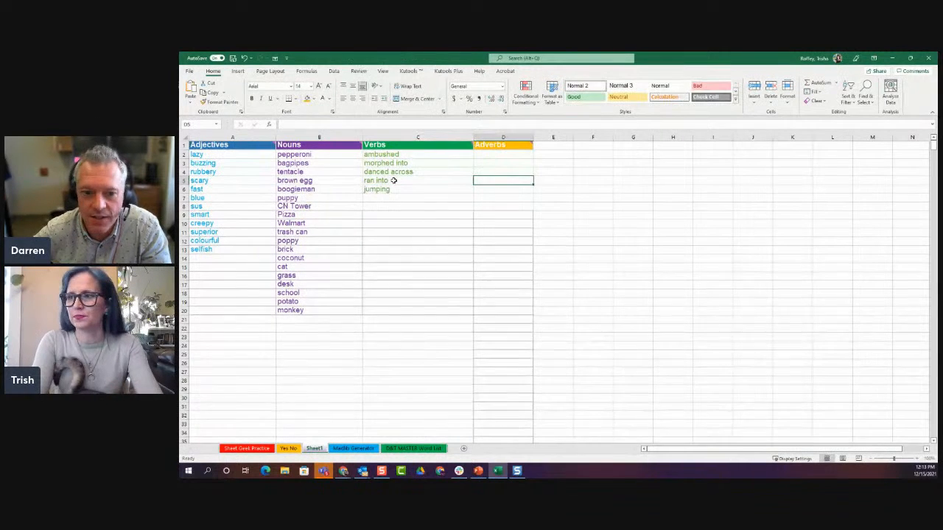
double_click(383, 189)
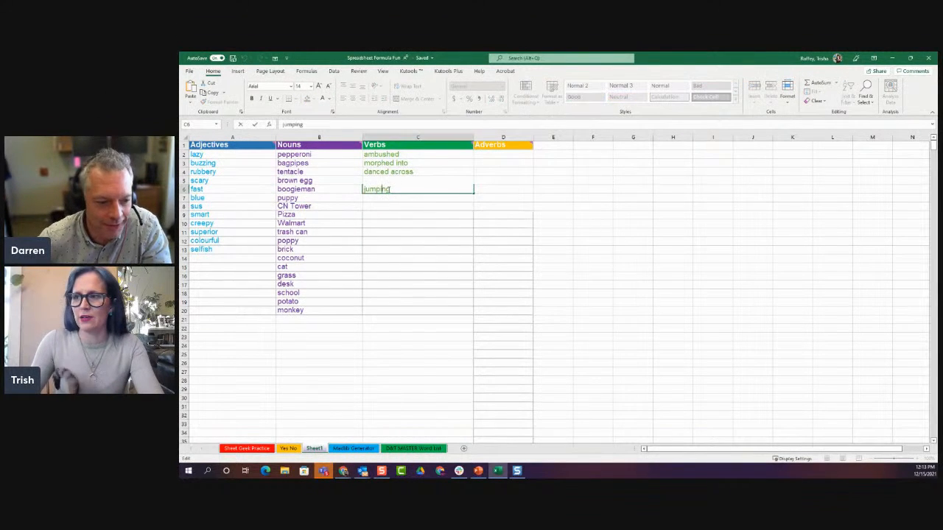
left_click_drag(391, 190, 310, 180)
type("jumped on")
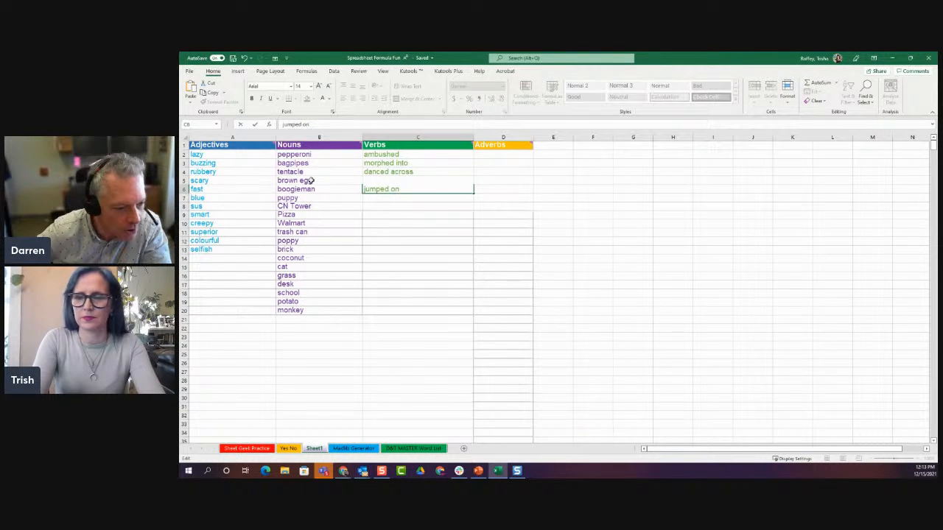
key("Return")
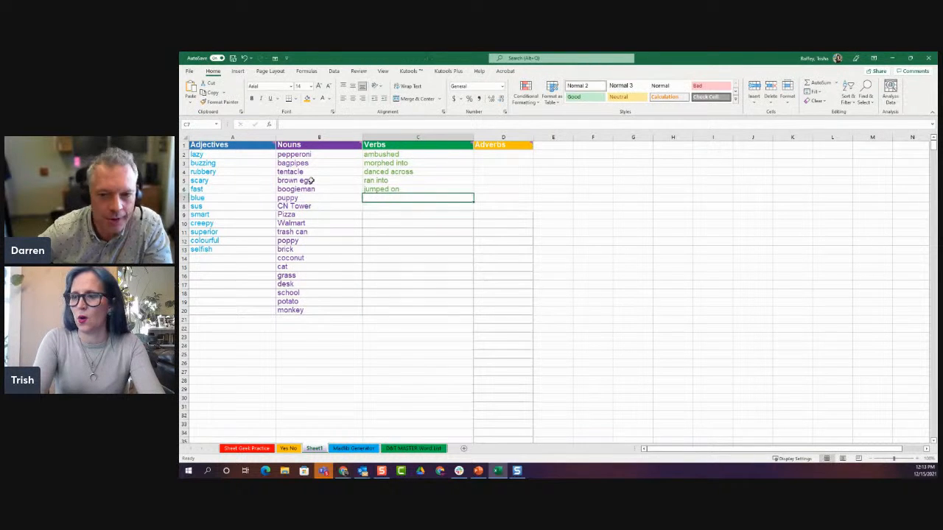
Add the verbs "ejected from", "stapled" and "sleeping" in cells C7 to C9 of the Verbs column
type("ejected ")
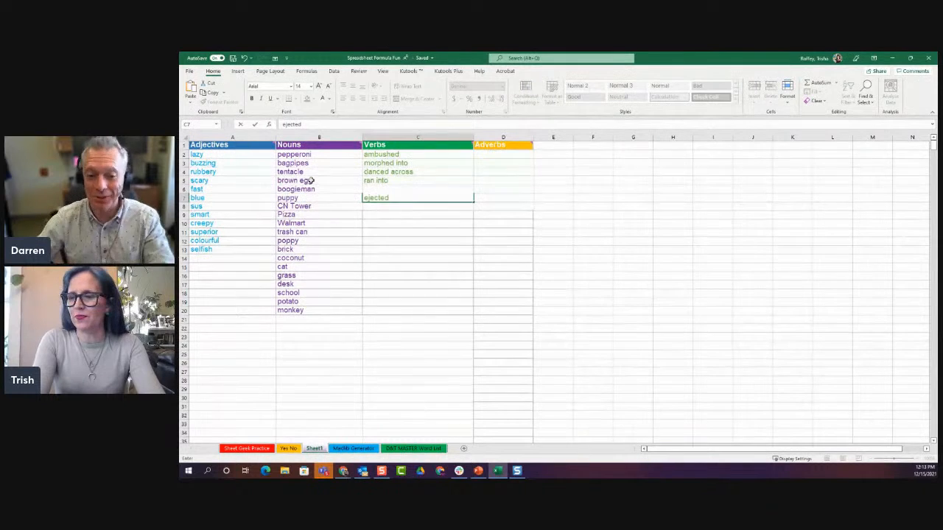
type("from")
key("Return")
type("stapled")
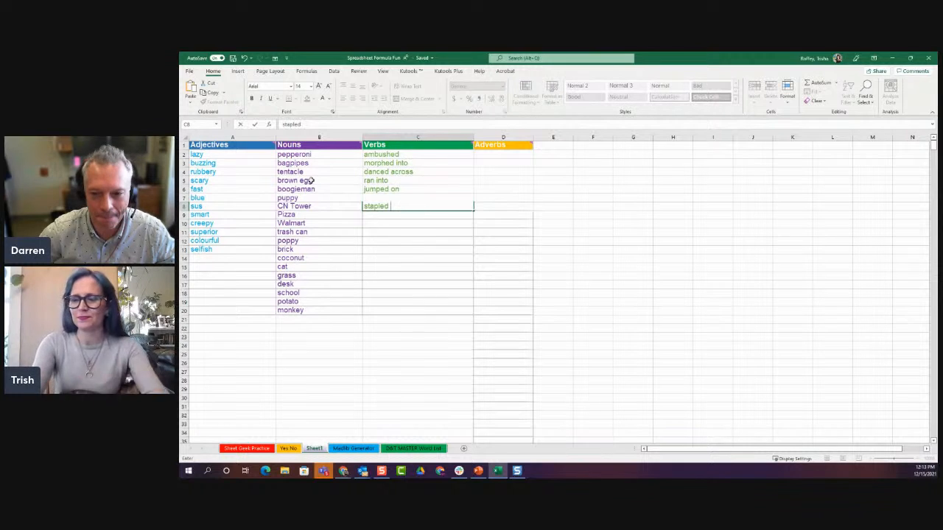
key("Return")
type("sleeping")
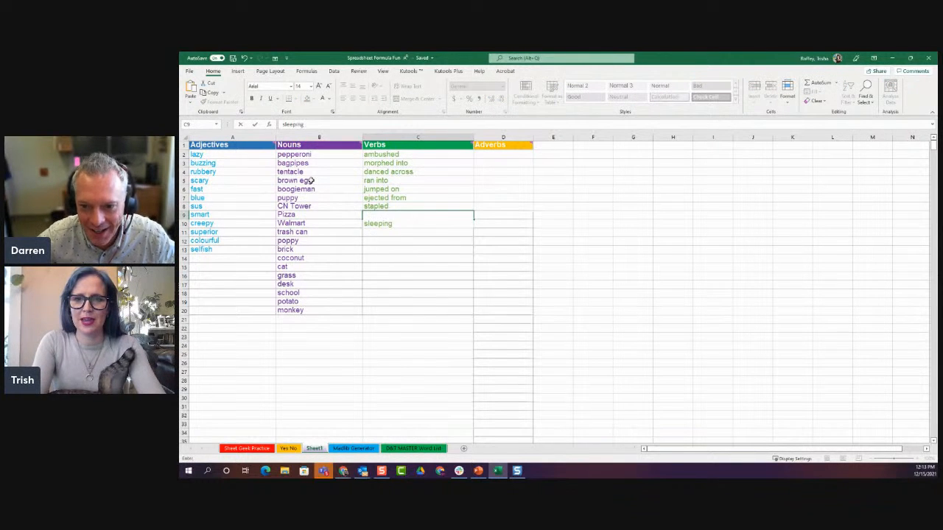
key("Return")
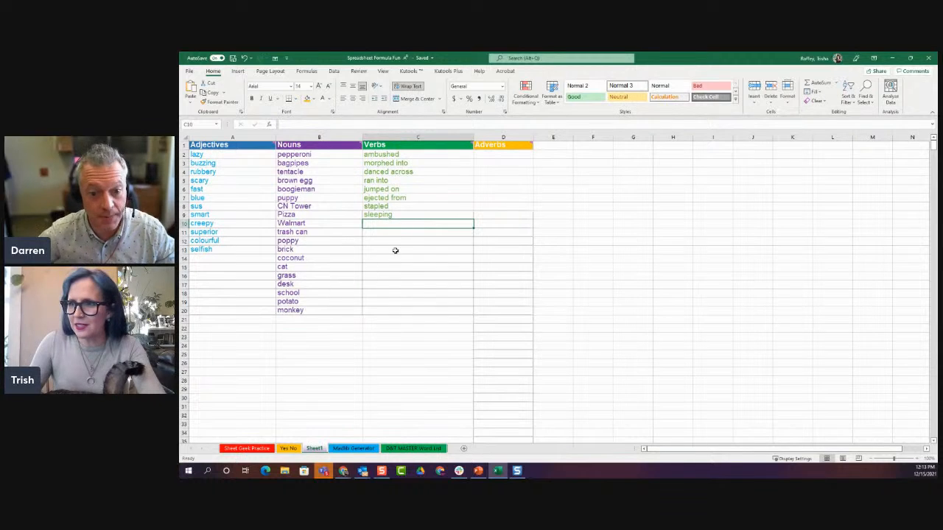
Change the verb in cell C9 to the past tense "slept"
double_click(399, 215)
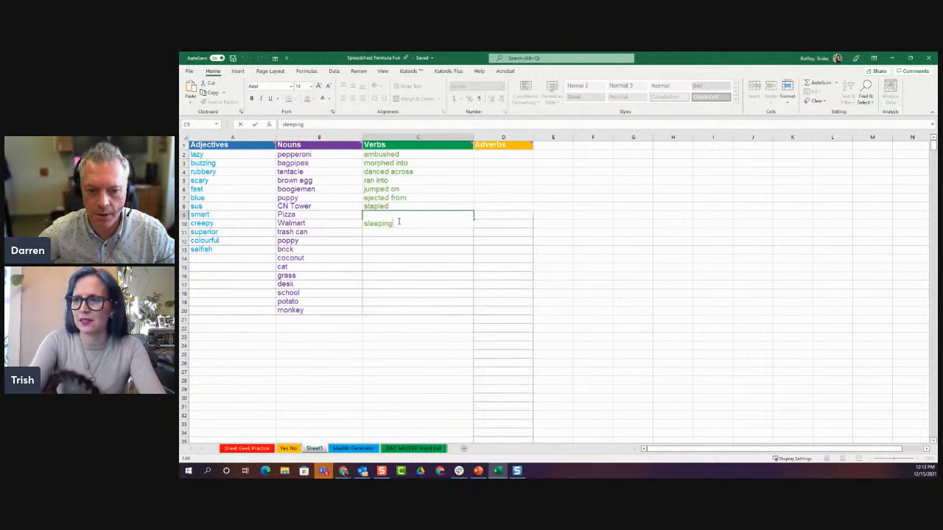
key("BackSpace")
key("BackSpace")
key("BackSpace")
key("BackSpace")
key("BackSpace")
type("p")
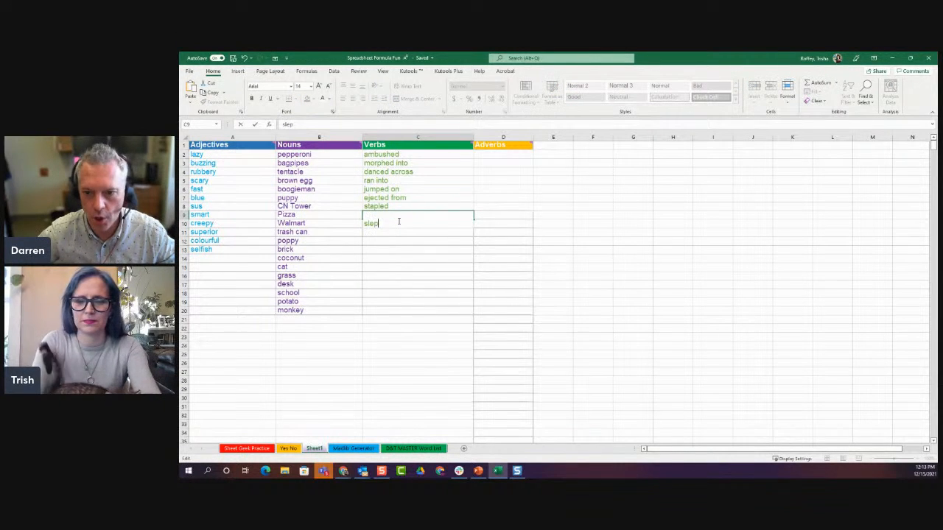
type("t")
key("Return")
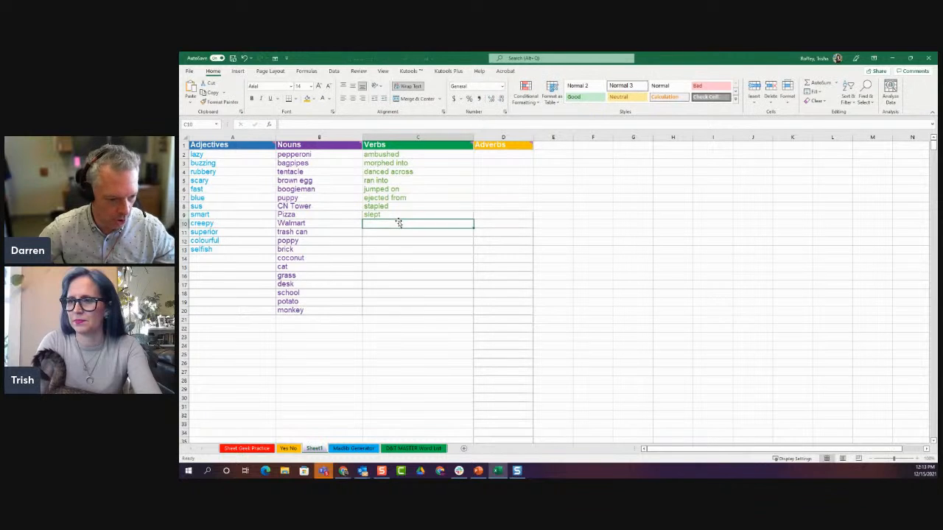
Add the verb "drove into" in cell C10
type("drove")
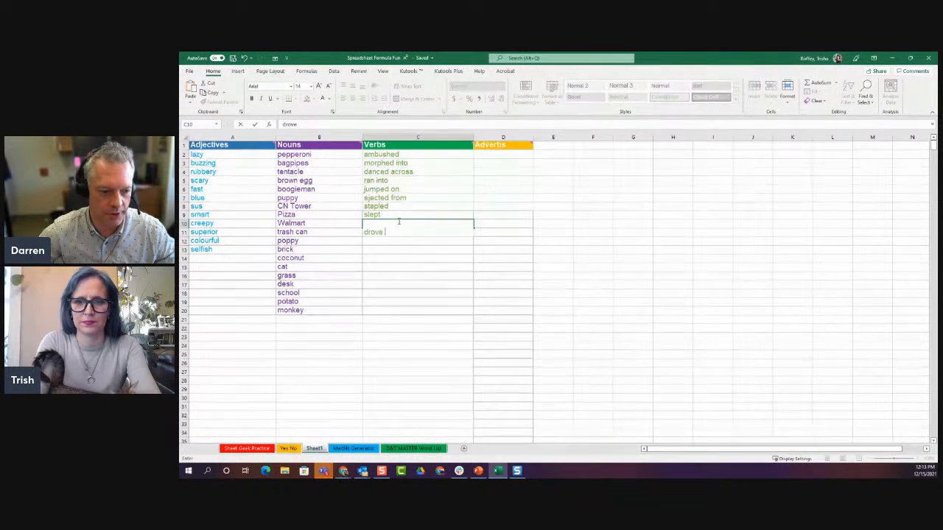
type(" into")
key("Return")
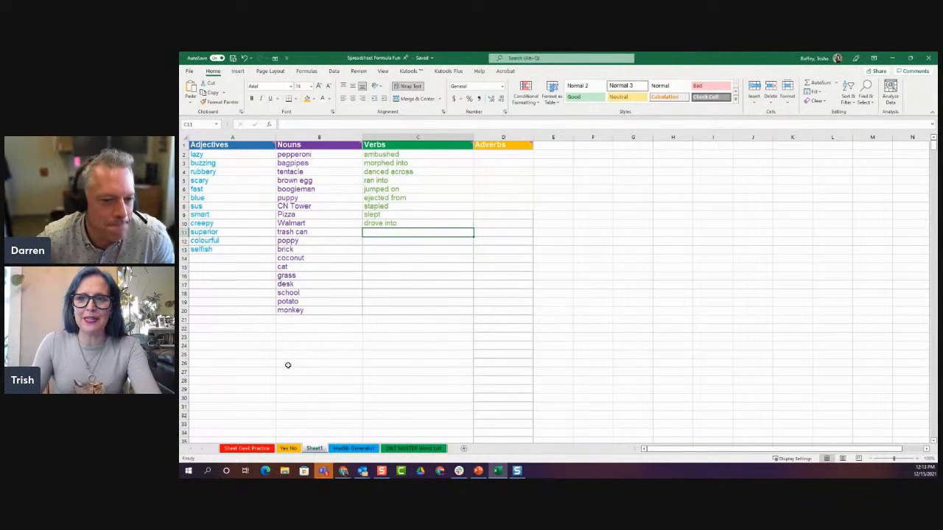
Extend the Nouns column with "gold fish" in cell B21 and "notebook" in cell B22
left_click(289, 318)
type("go")
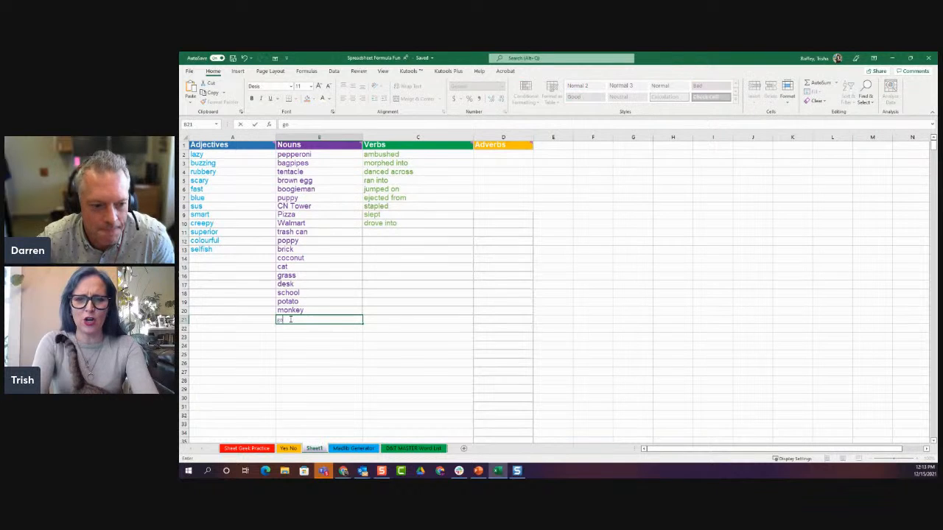
type("ldfish")
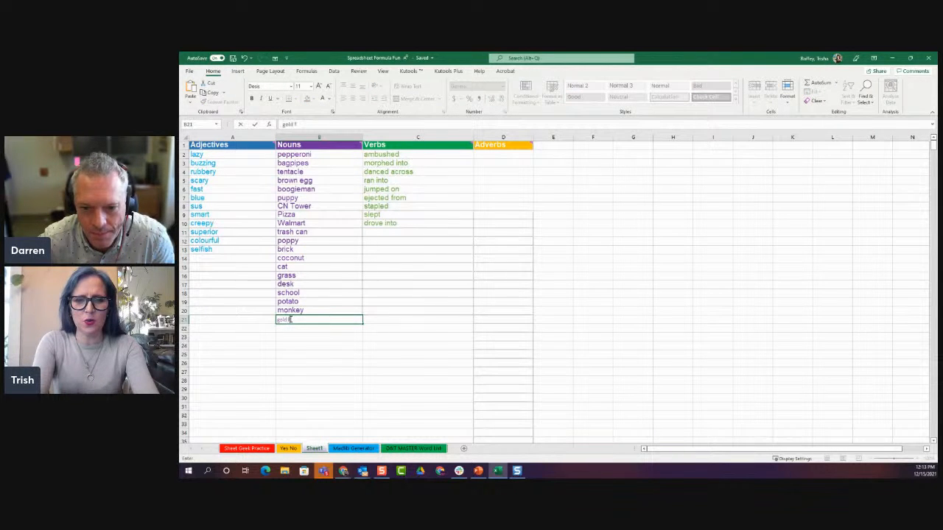
key("Return")
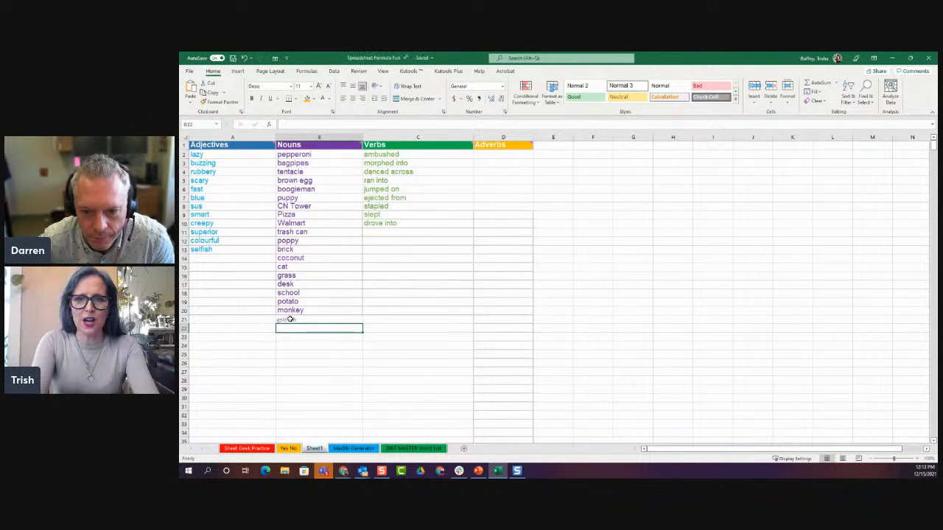
type("notebook")
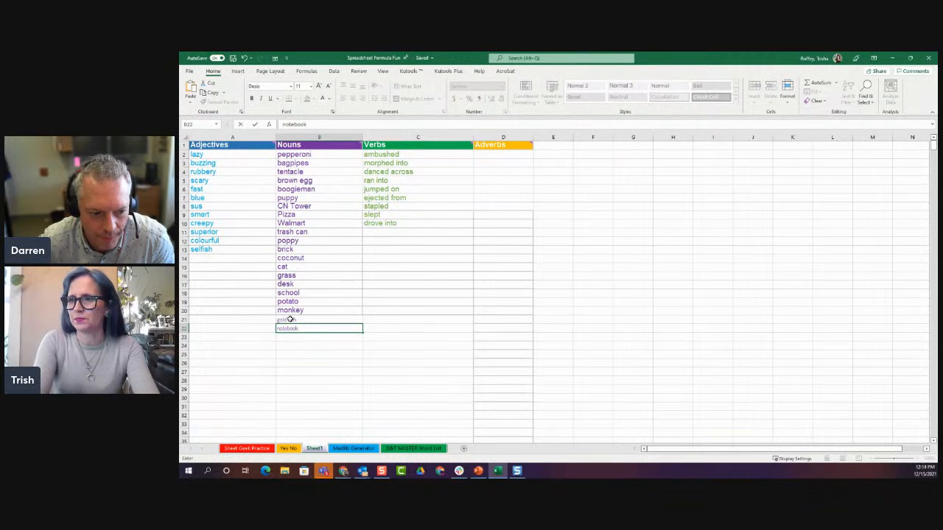
key("Return")
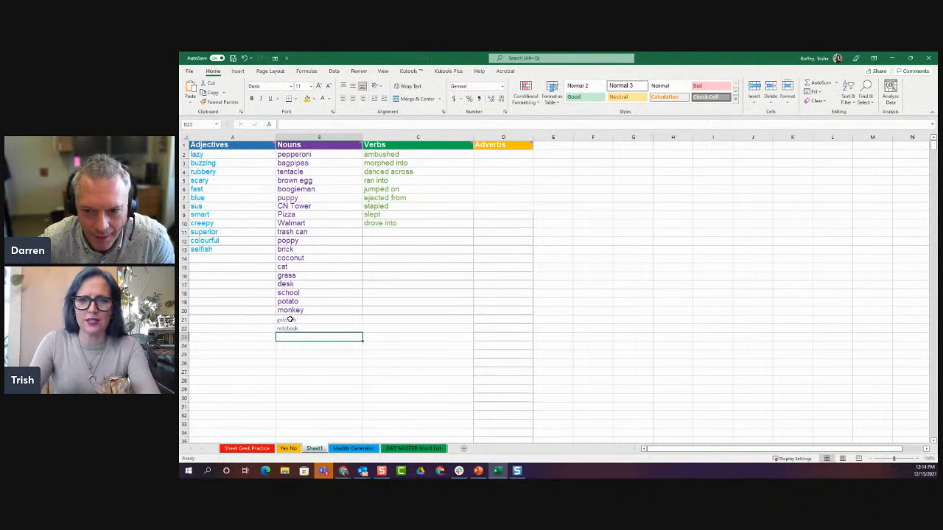
Add the verb "fell off" in cell C11 of the Verbs column
left_click(397, 232)
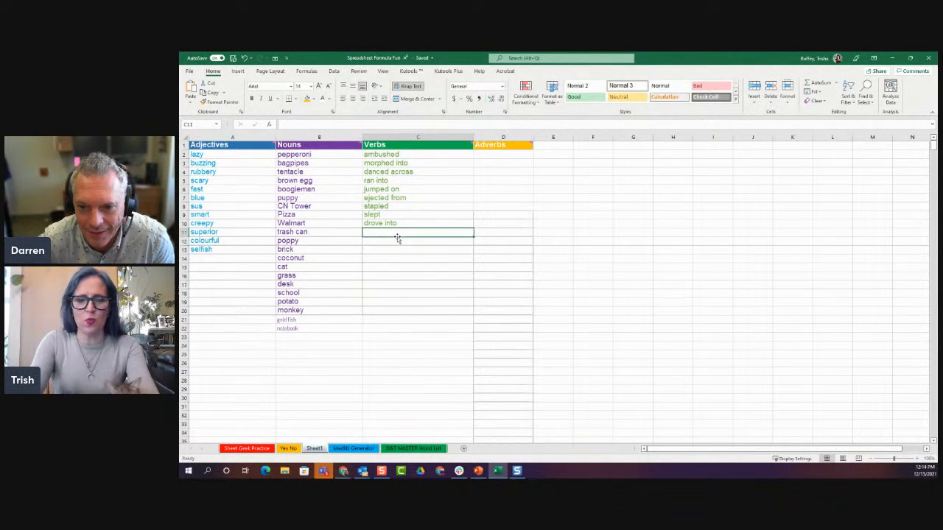
type("fell")
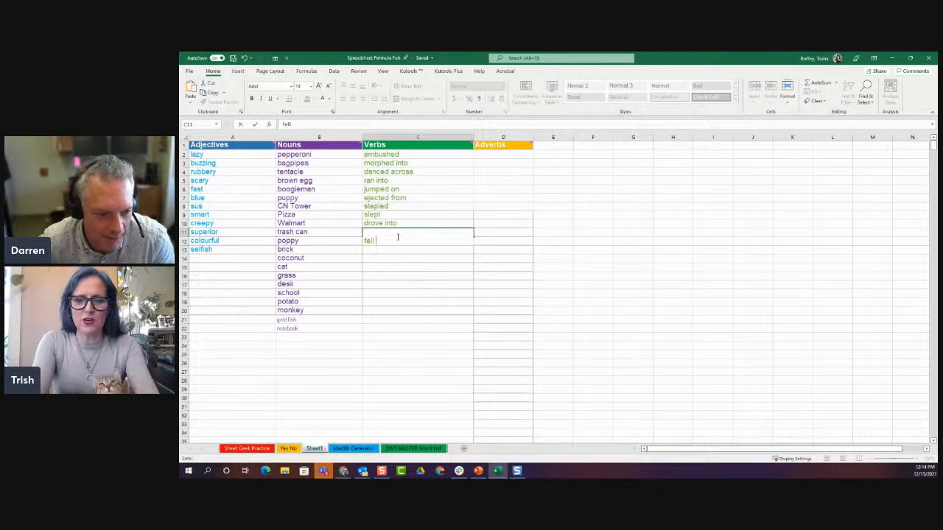
type(" off")
key("Return")
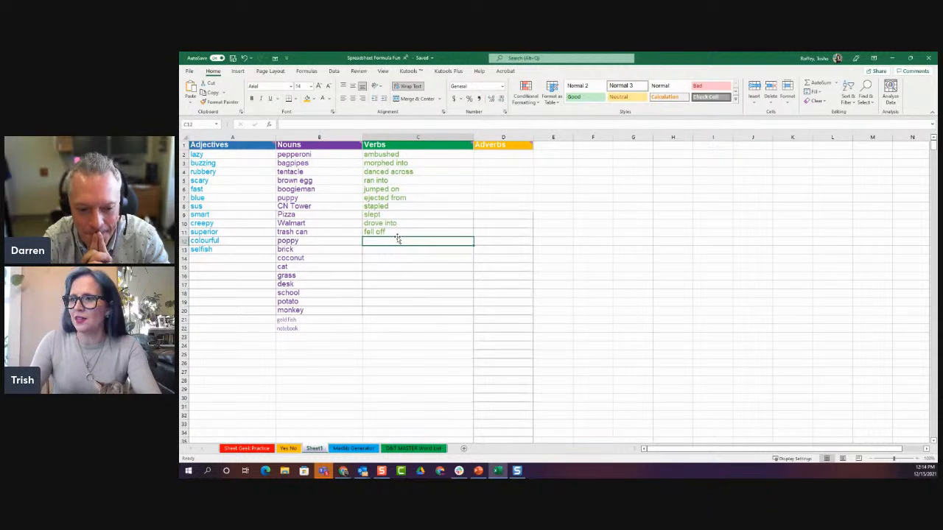
left_click(396, 362)
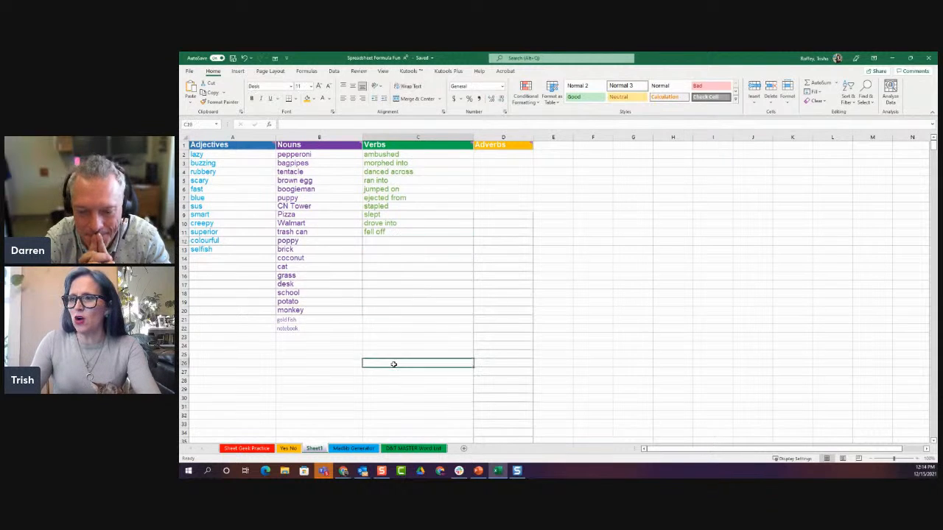
Recalculate the Madlib Generator sheet three times to test the random sentences built from the word lists
left_click(354, 449)
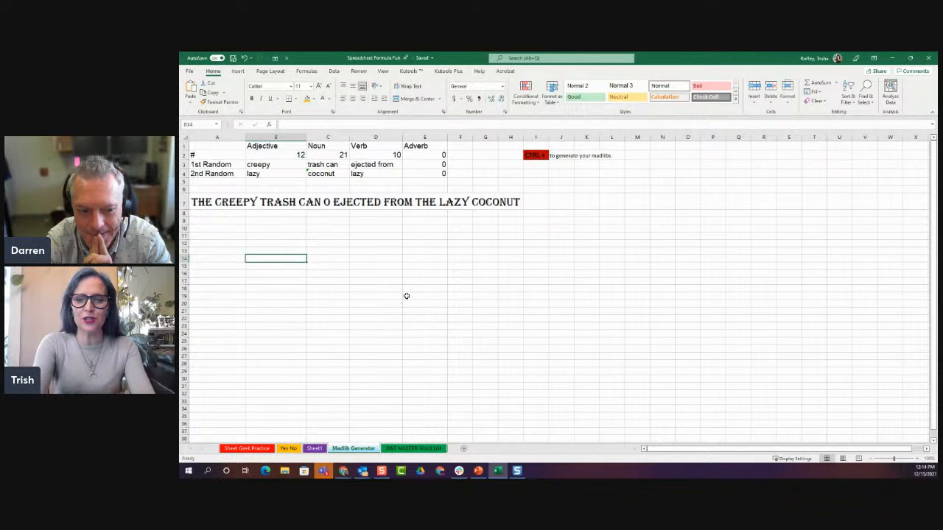
key("F9")
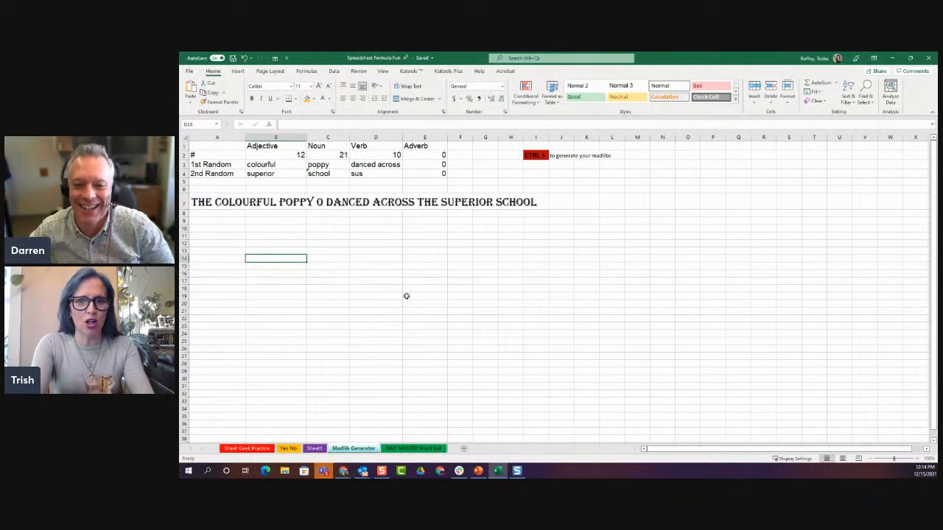
key("F9")
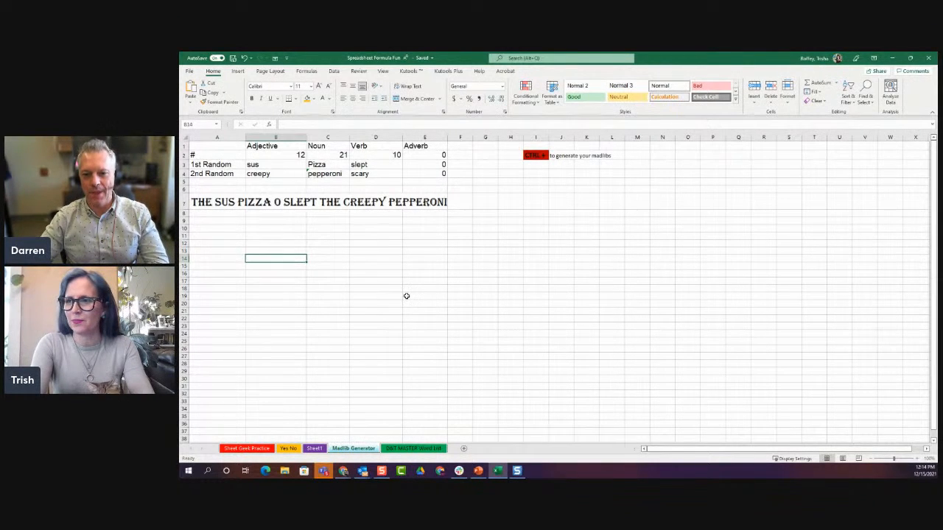
key("F9")
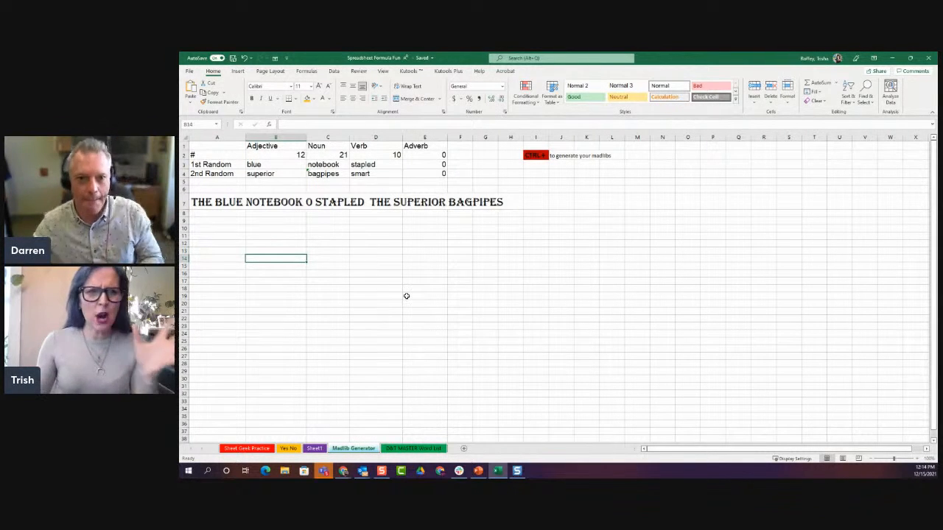
Return to the Sheet1 word lists and extend the verb in cell C9 to "slept on"
left_click(315, 449)
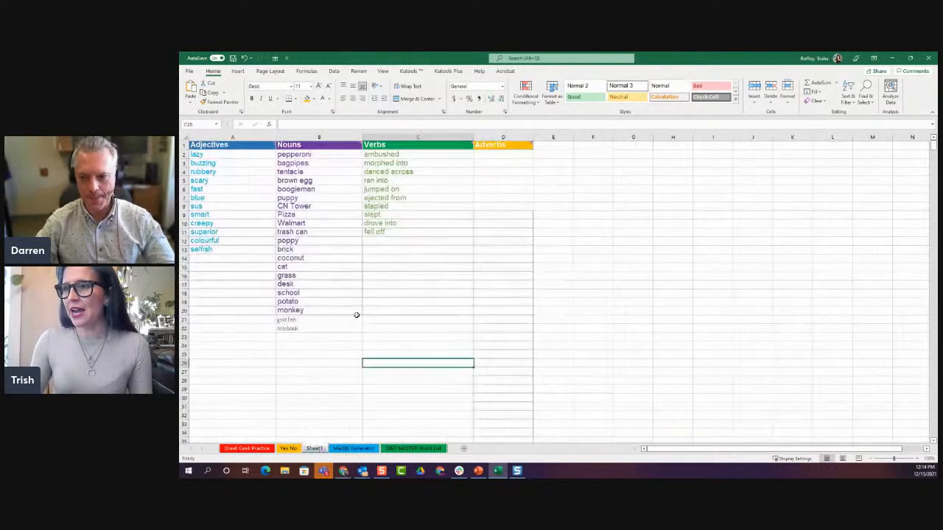
double_click(401, 215)
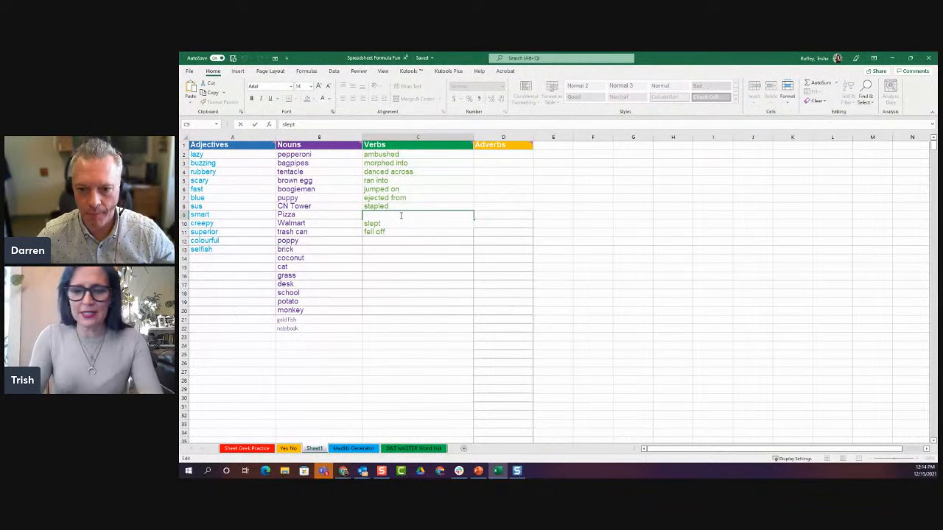
type("on")
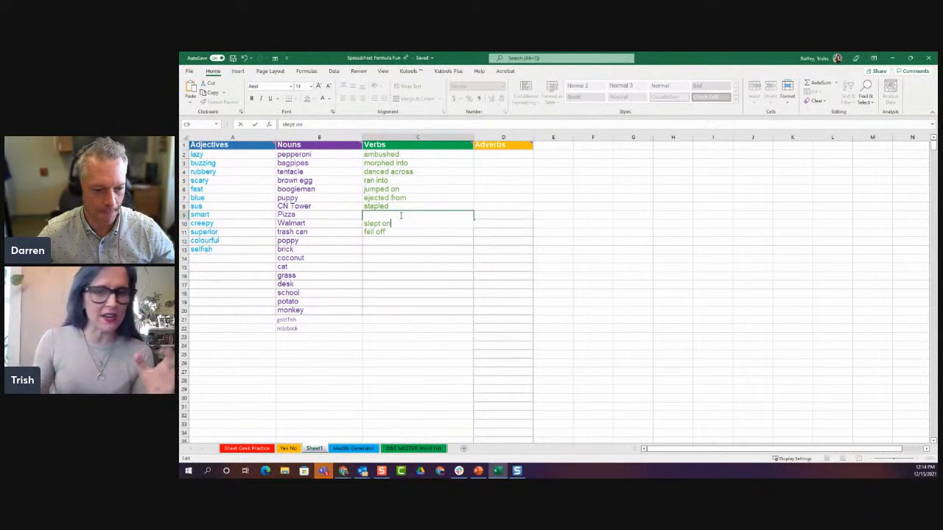
left_click(429, 343)
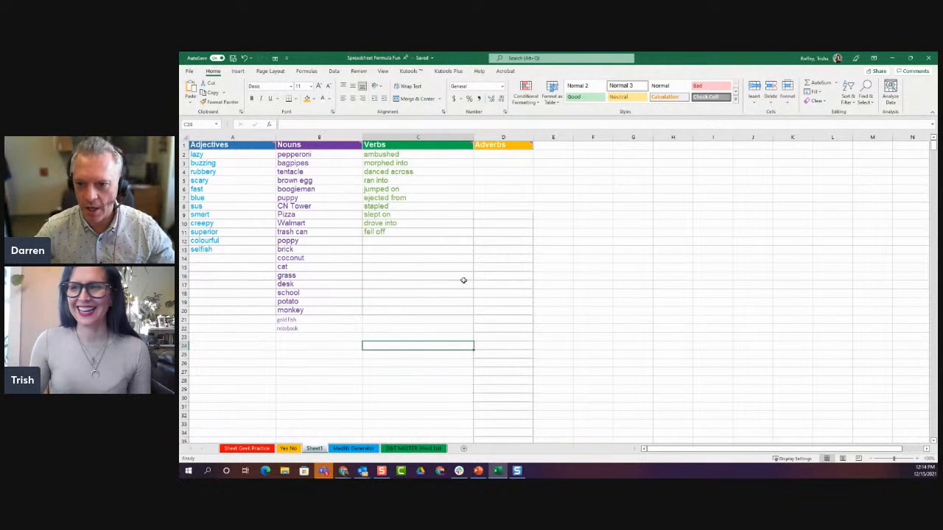
Add the verb "flew" in cell C12
left_click(391, 240)
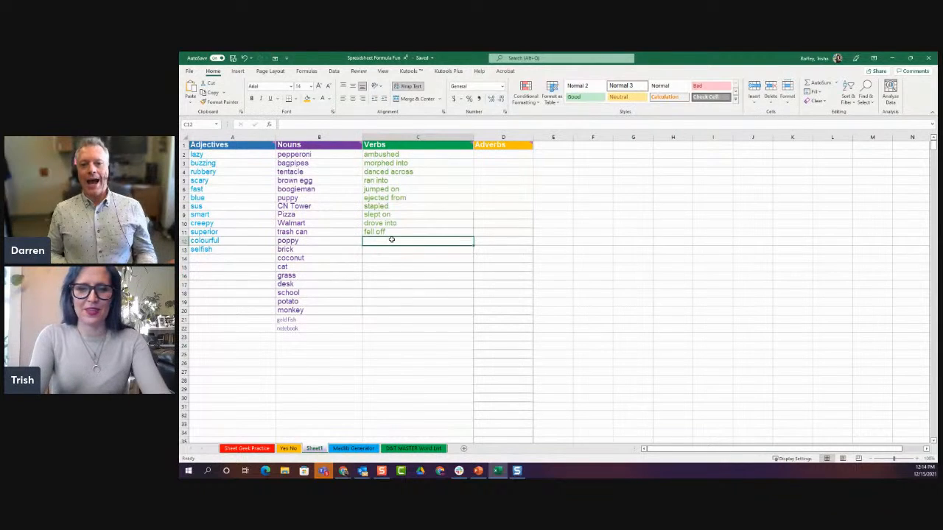
type("flew")
key("Return")
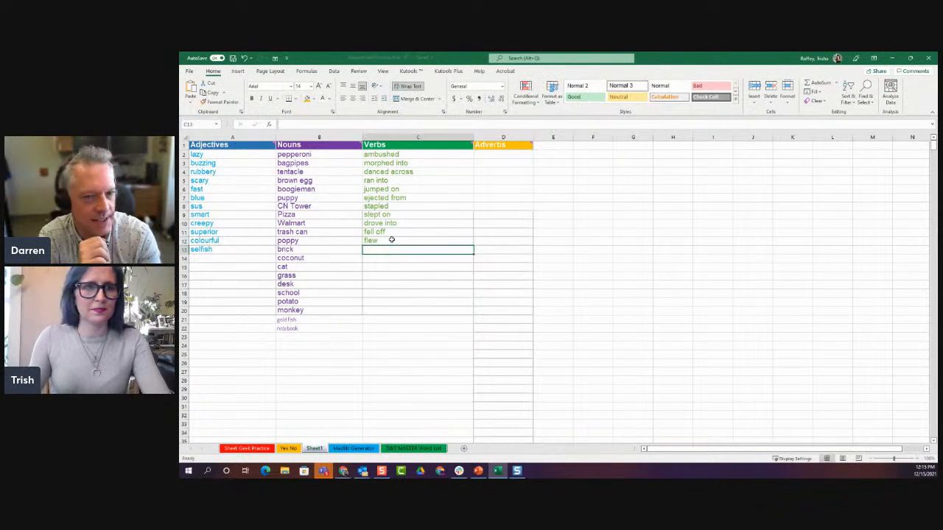
Start the Adverbs column with "lazily", "sleepily" and "quickly" in cells D2 to D4
left_click(499, 156)
type("lazily")
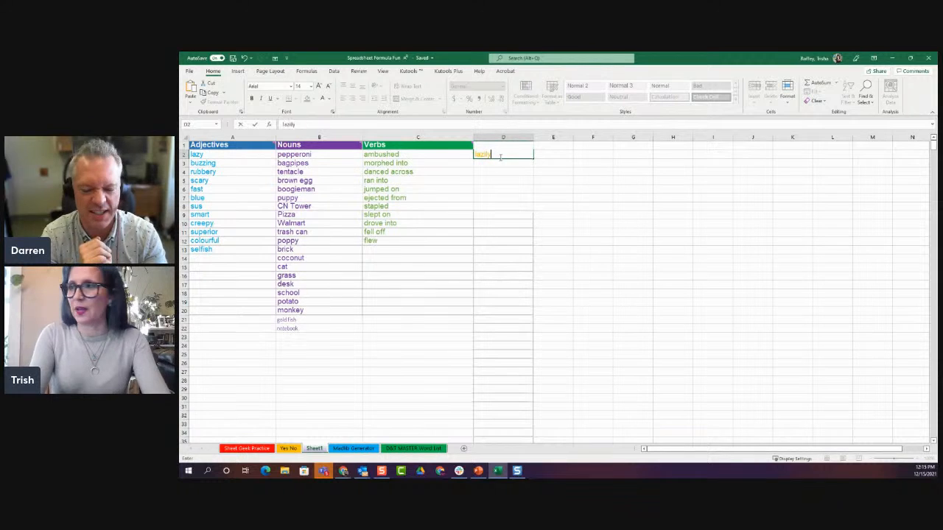
key("Return")
type("sleepily")
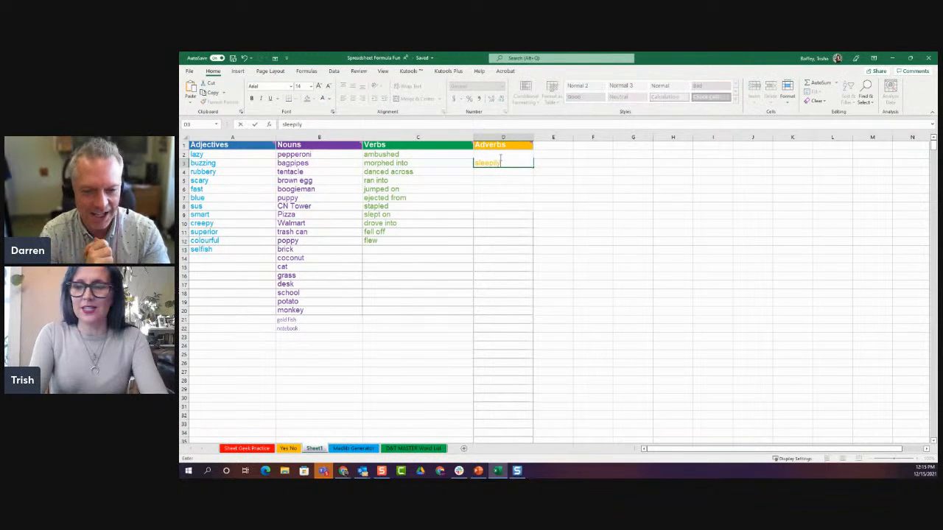
key("Return")
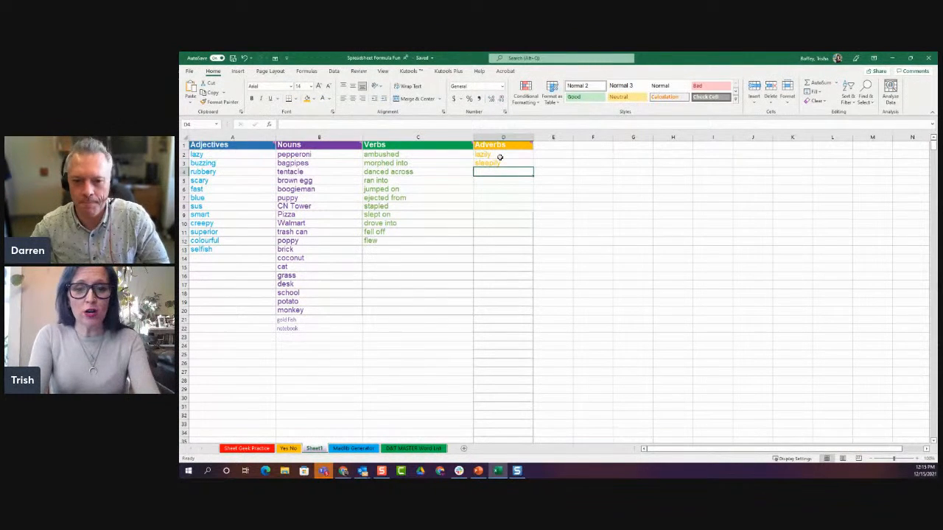
type("quickly")
key("Return")
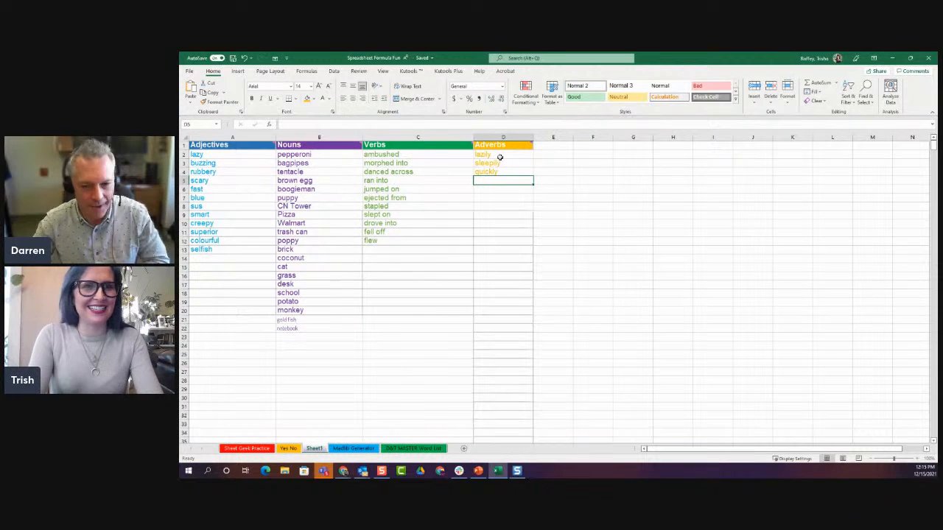
Add the adverbs "angrily", "foolishly", "sillily" and "colourfully" in cells D5 to D8 of the Adverbs column
type("angrily")
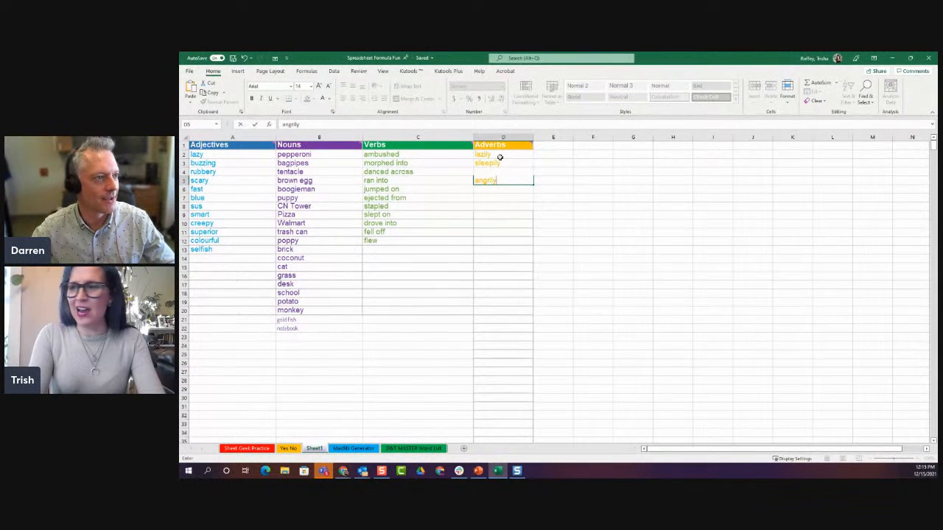
key("Return")
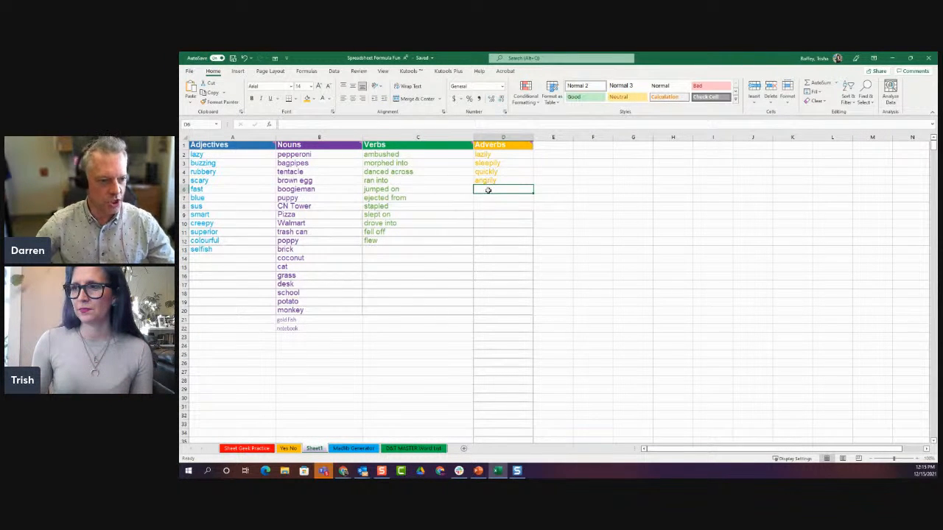
type("foolis")
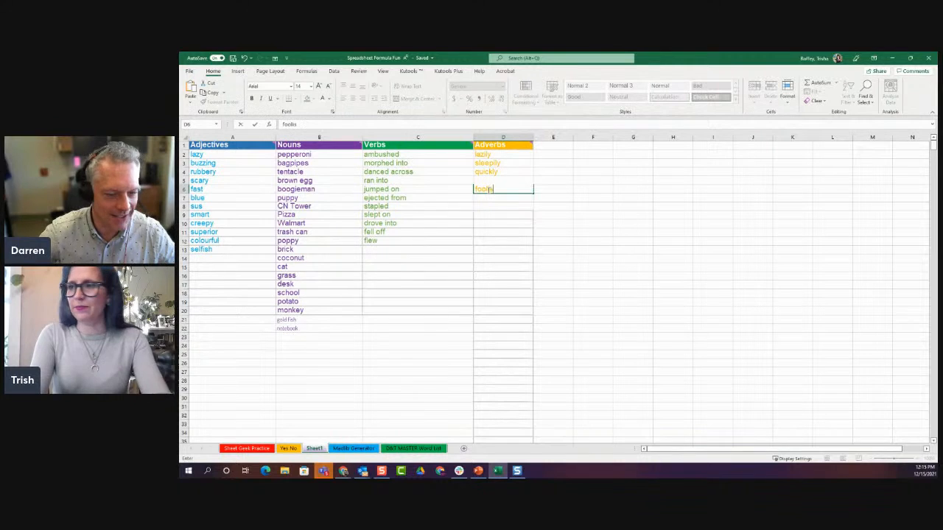
type("hly")
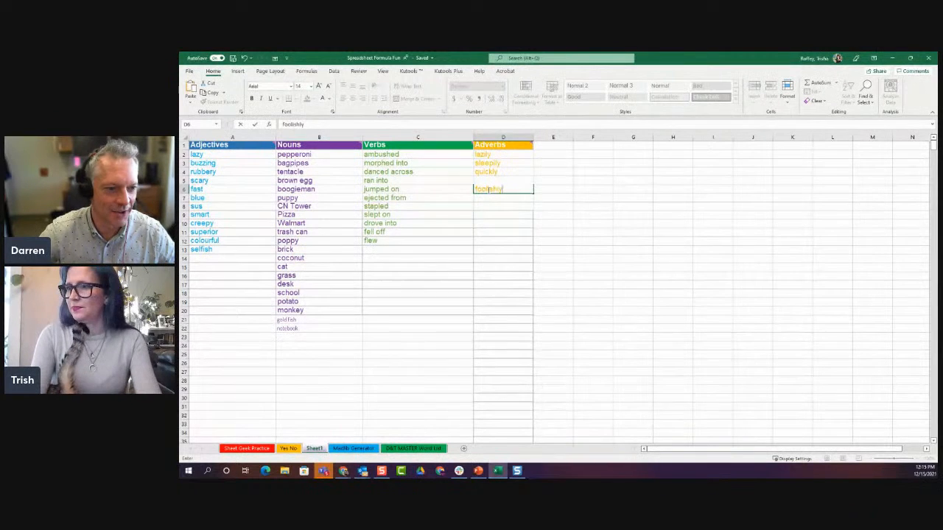
key("Return")
type("sil")
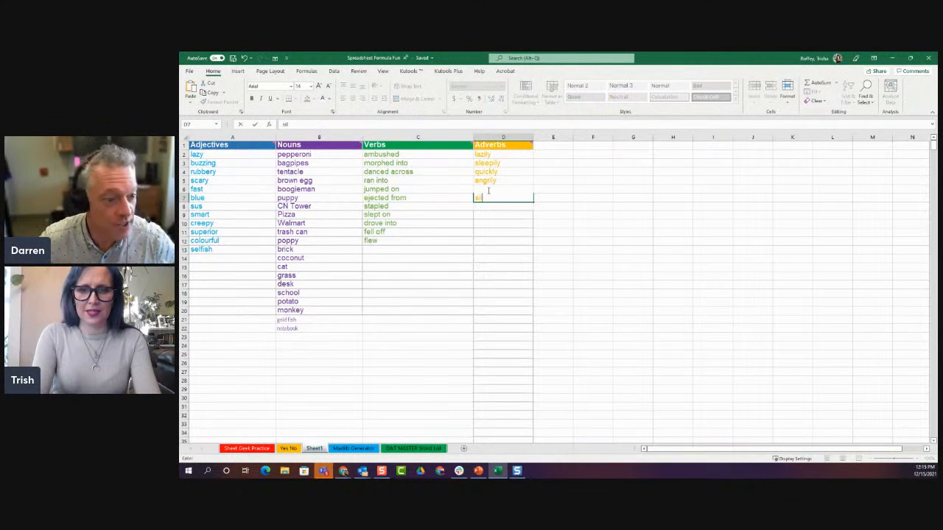
type("lily")
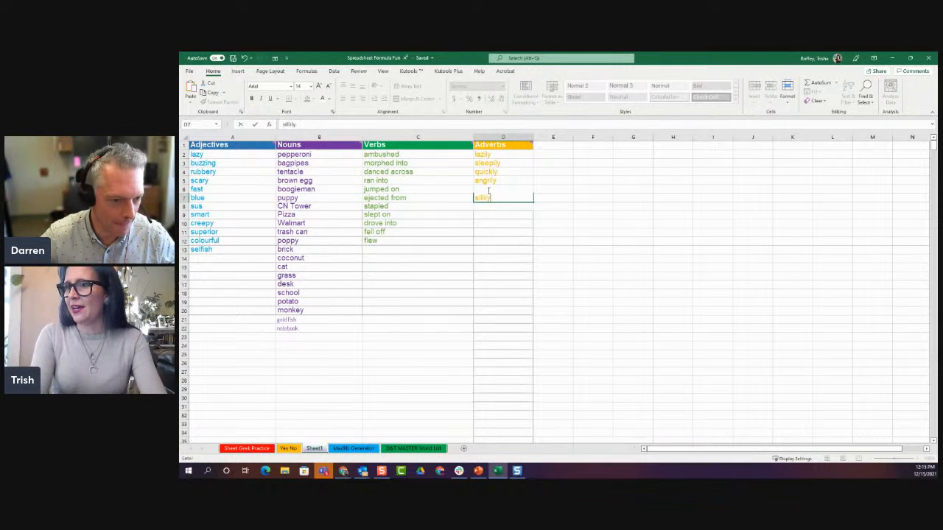
key("Return")
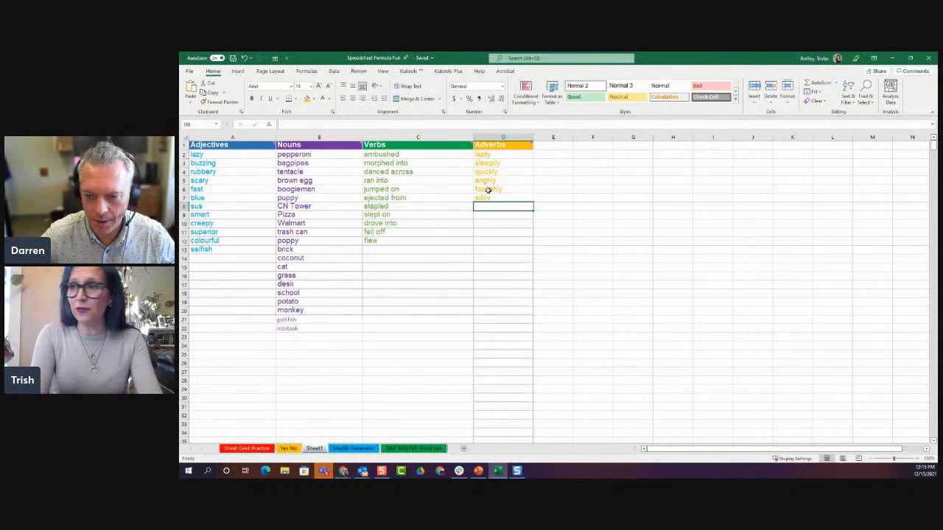
type("colourfully")
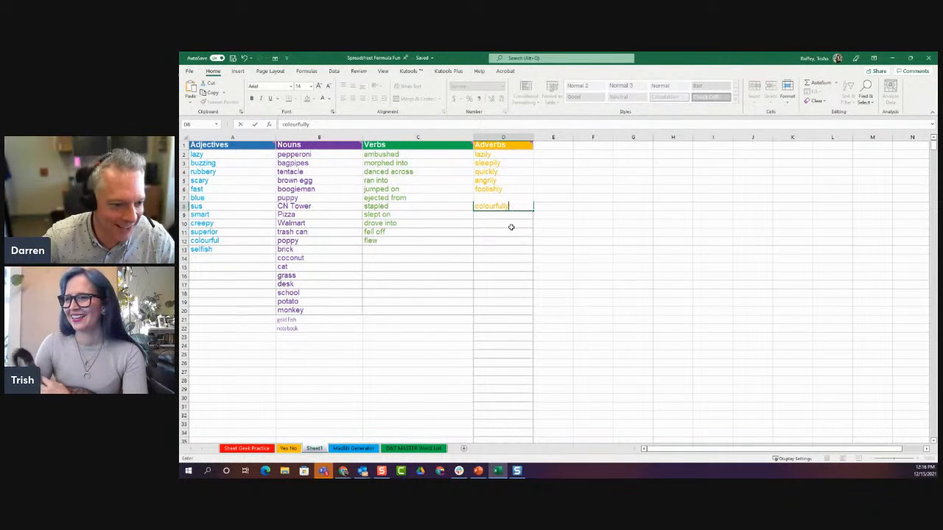
left_click(486, 248)
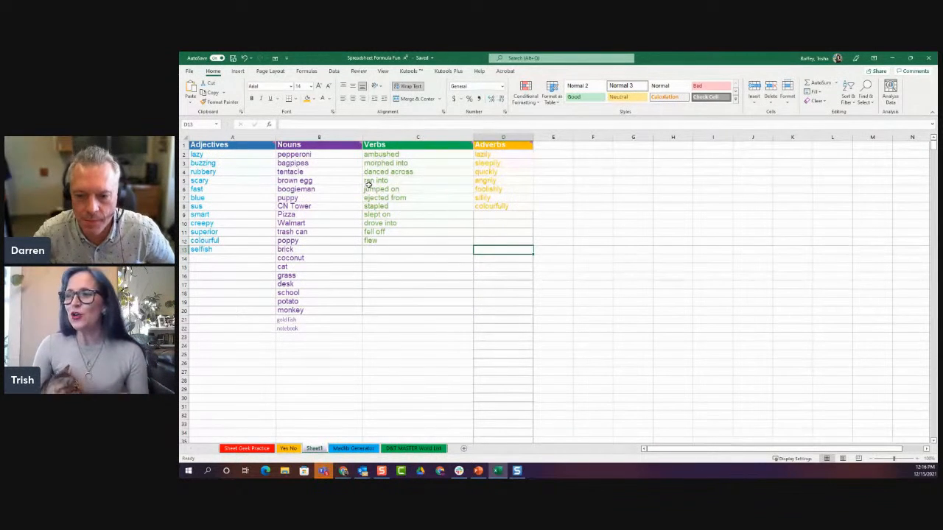
left_click(376, 304)
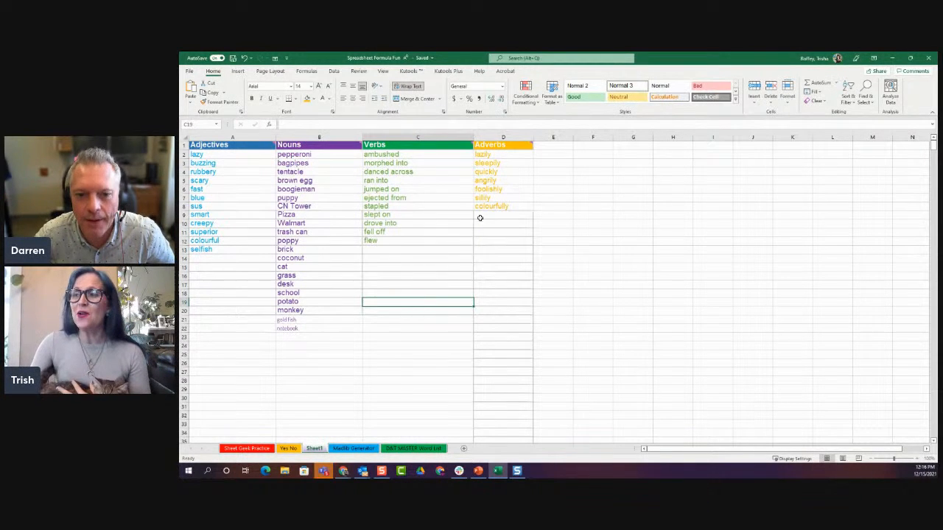
Go to the Madlib Generator sheet and generate new random sentences from the completed word lists
left_click(353, 448)
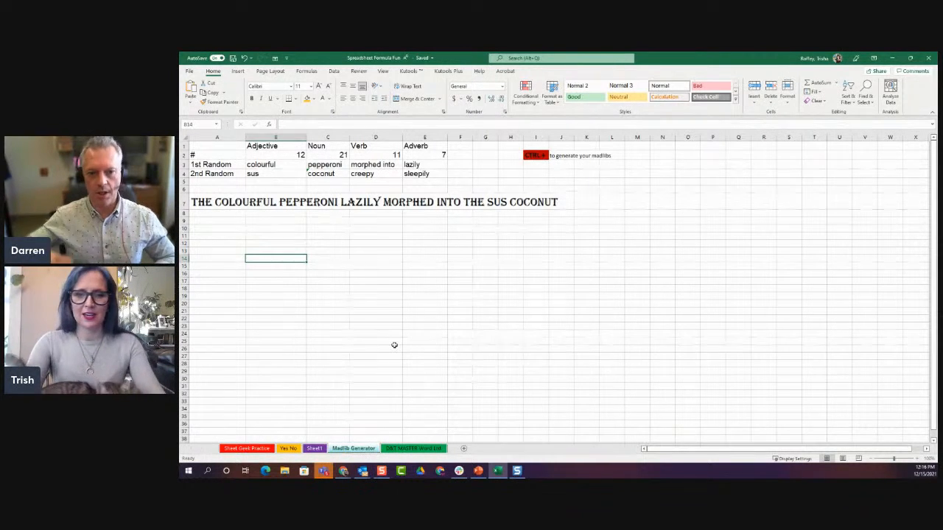
key("ctrl+r")
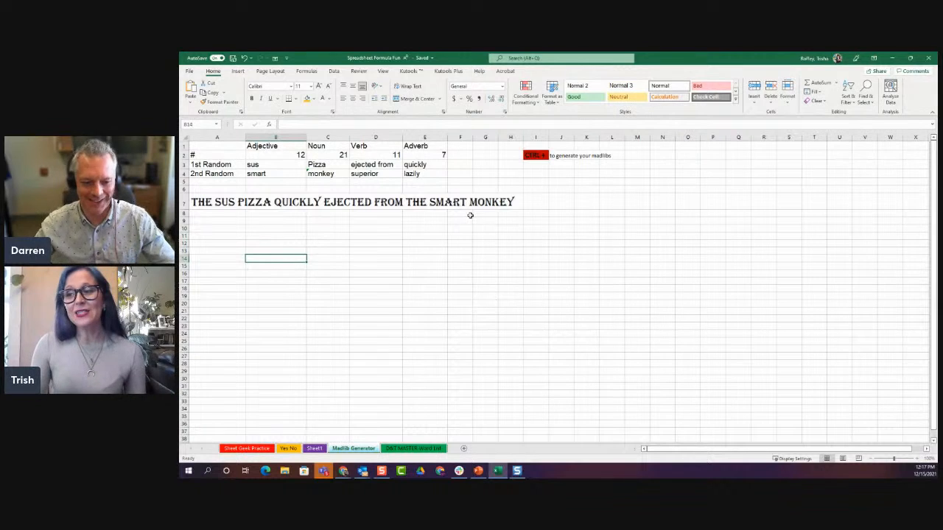
Search online pictures for "monkey with pizza" and insert the photo of the monkey eating on a branch at cell A9
left_click(237, 224)
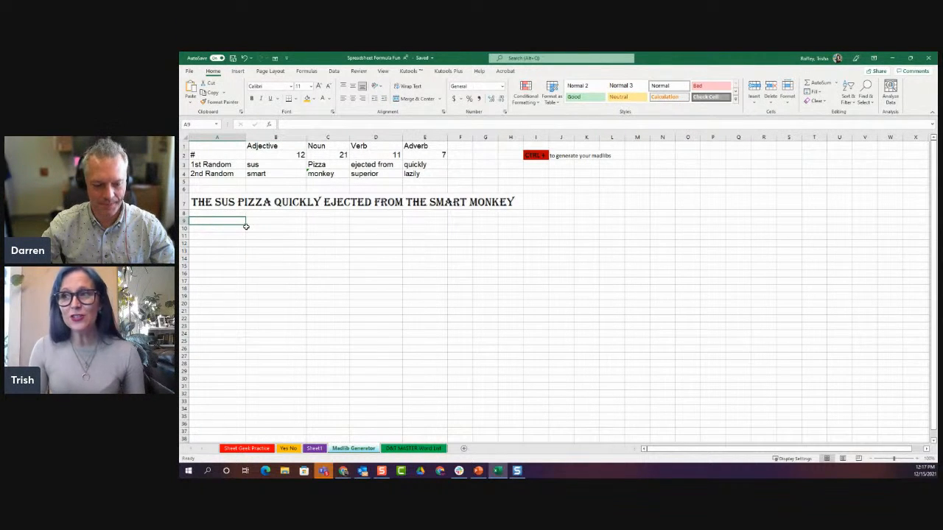
left_click(238, 72)
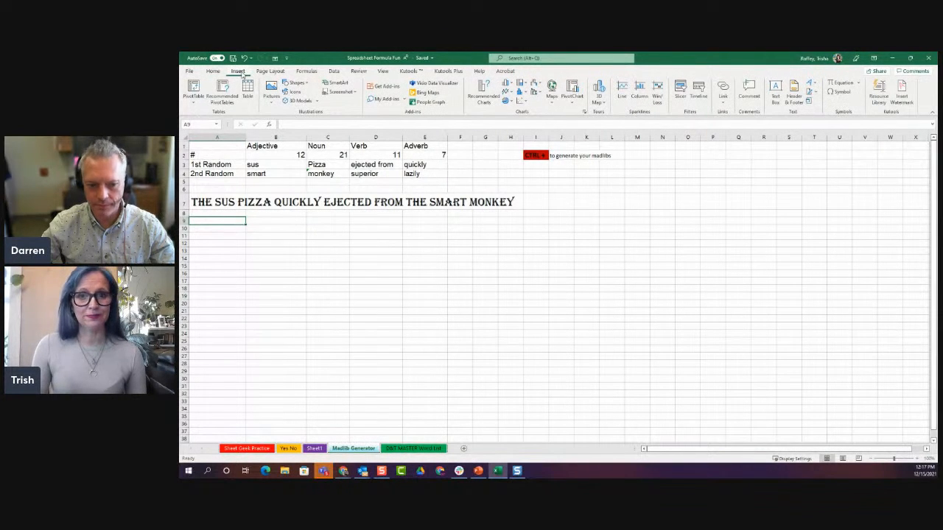
left_click(270, 97)
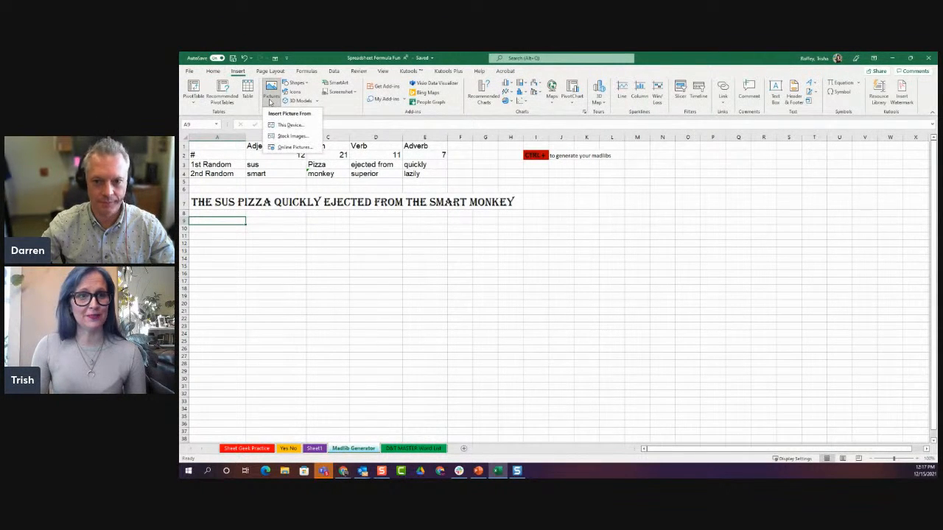
left_click(298, 147)
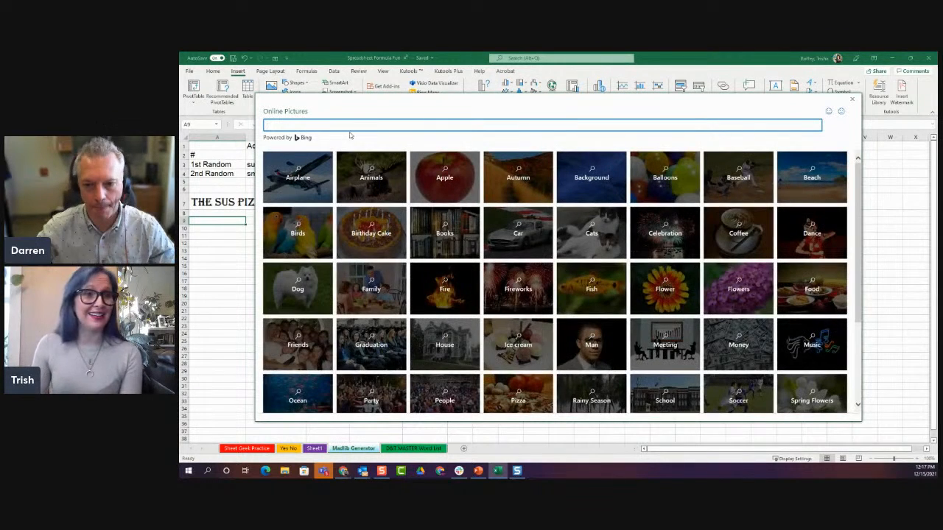
type("monkey")
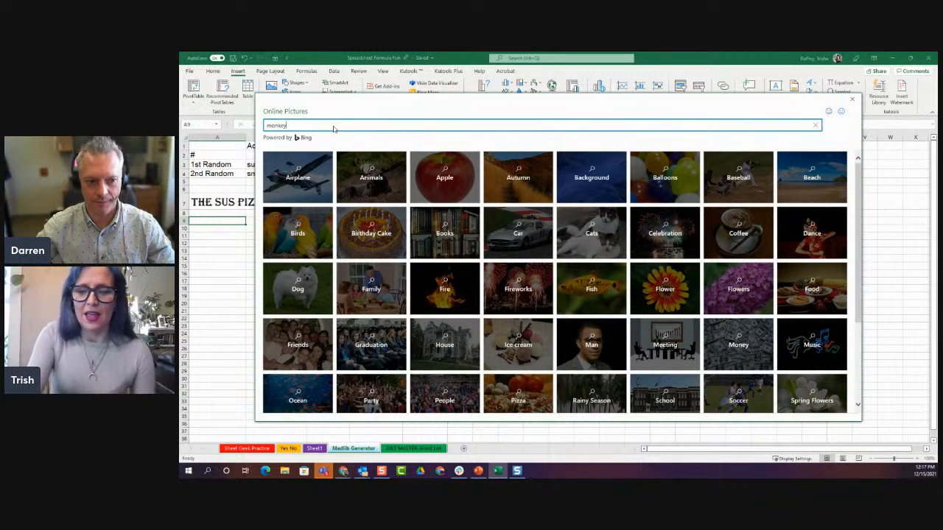
type(" with pizza")
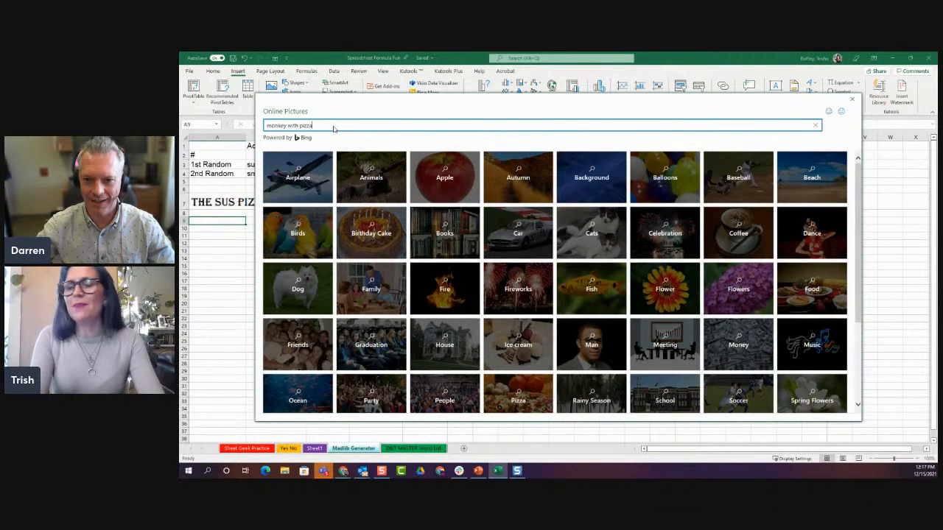
key("Return")
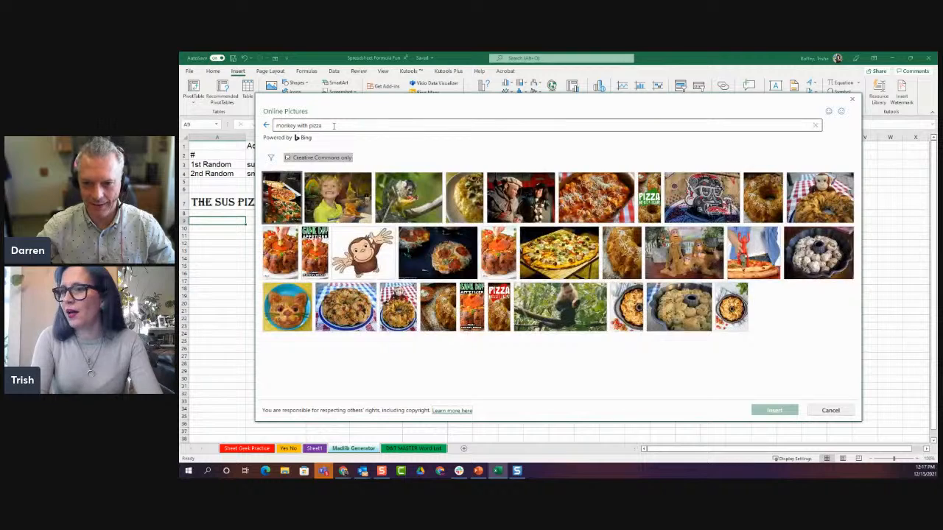
left_click(425, 192)
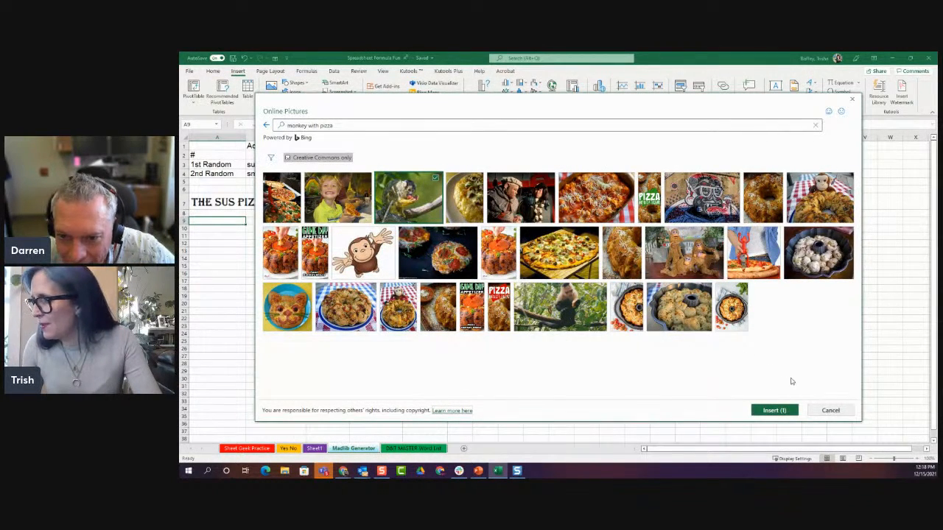
left_click(774, 410)
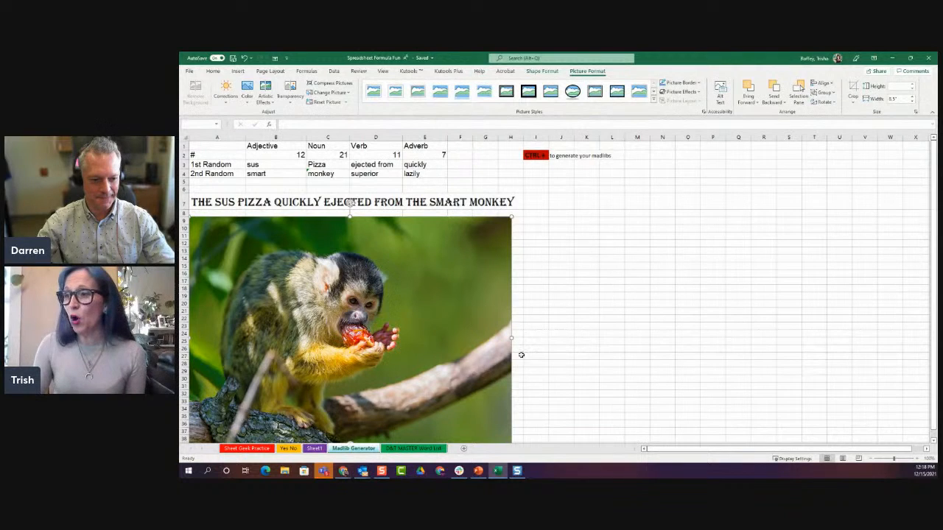
Shrink the monkey picture and place it directly beneath the Mad Lib sentence, covering about columns A to D and rows 9 to 29
left_click_drag(511, 217, 371, 286)
left_click_drag(321, 348, 336, 293)
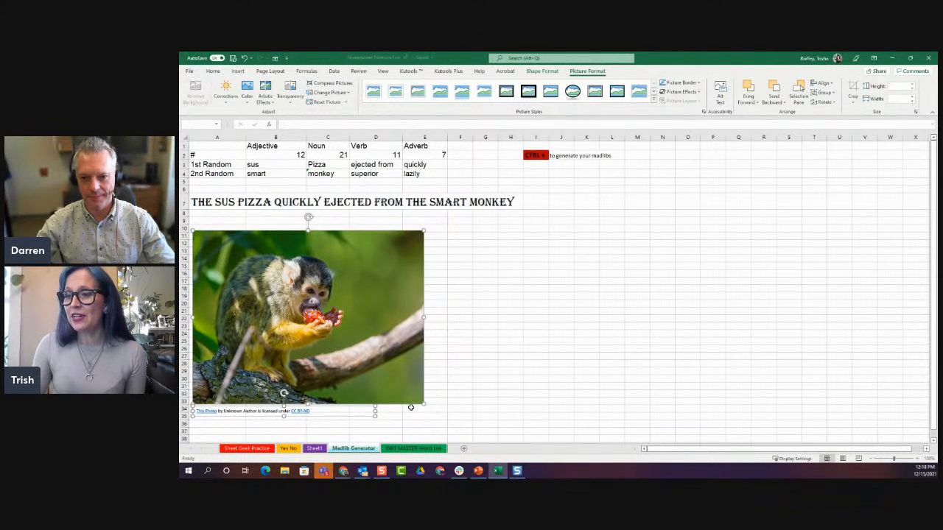
left_click_drag(423, 404, 376, 336)
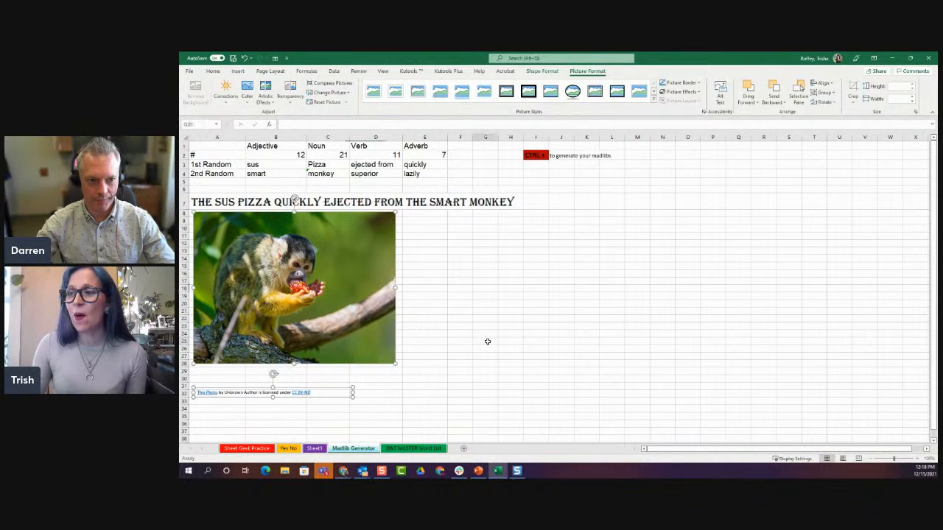
left_click(485, 340)
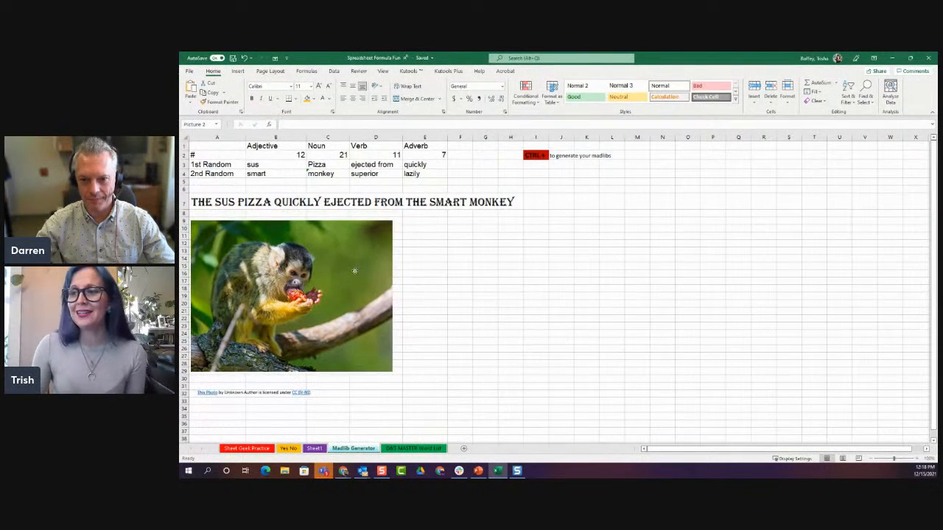
left_click(728, 333)
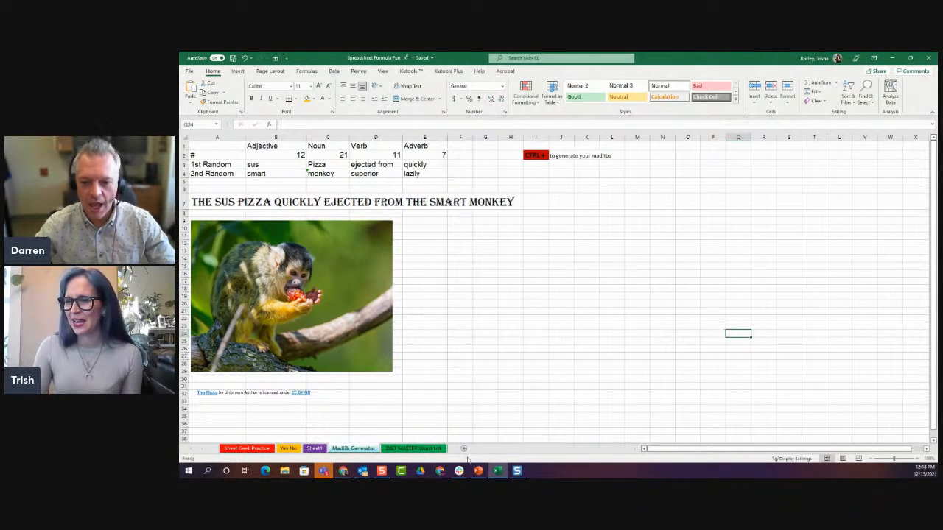
Return to the Sheet1 word lists
mouse_move(479, 472)
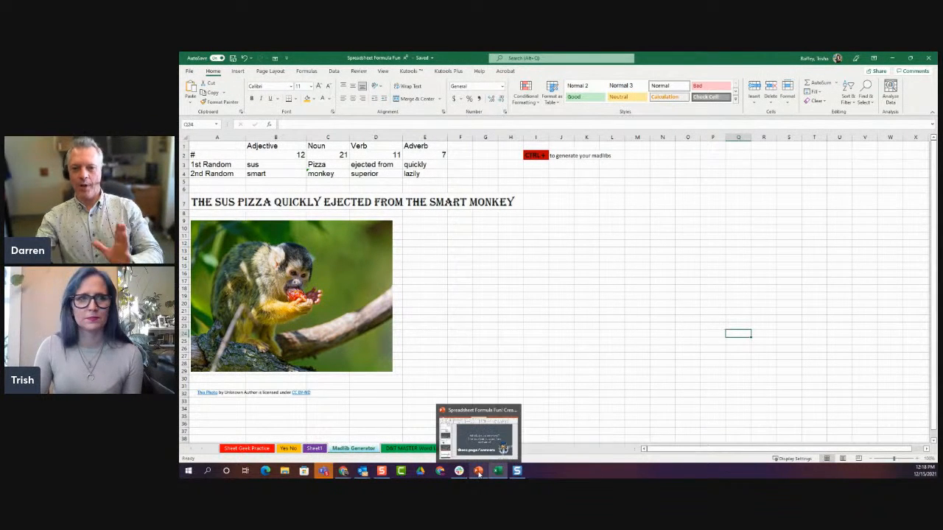
left_click(480, 347)
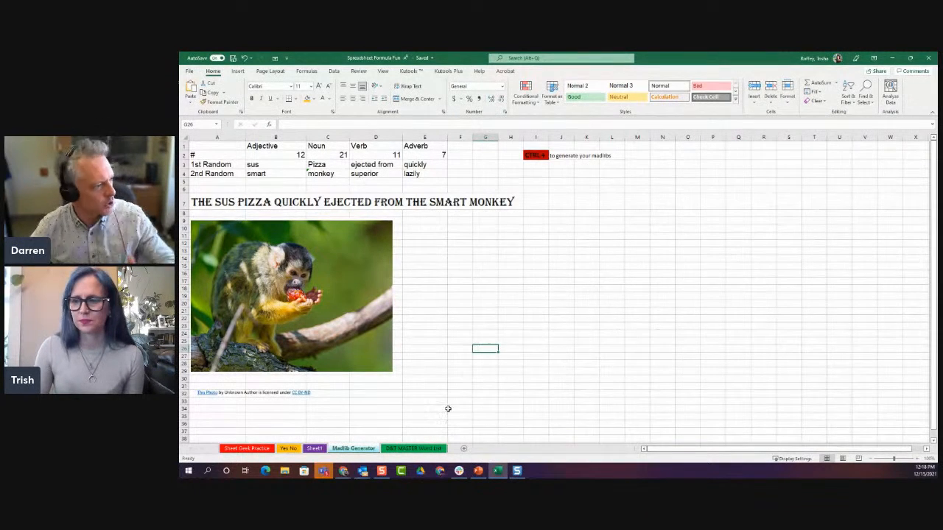
left_click(314, 449)
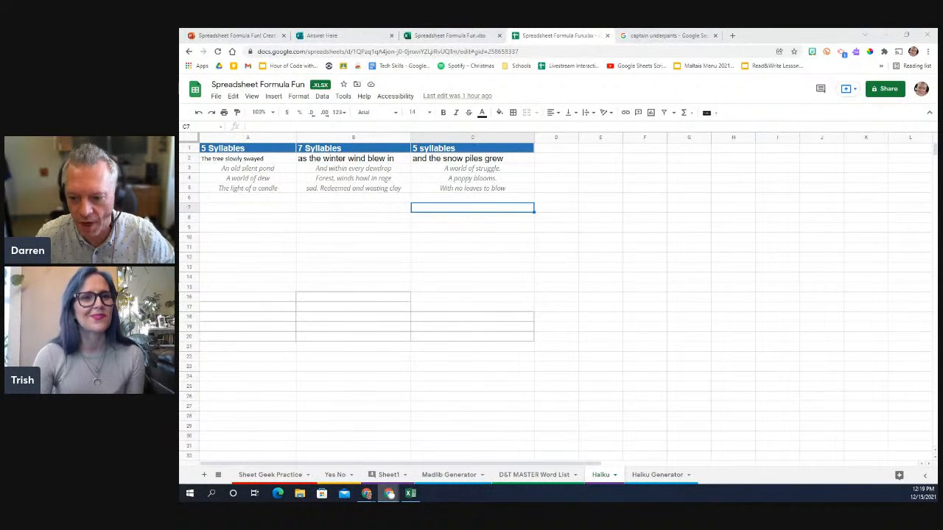
Show the Haiku Generator sheet in Google Sheets and clear the empty cell A8 repeatedly to generate random haikus
left_click(667, 476)
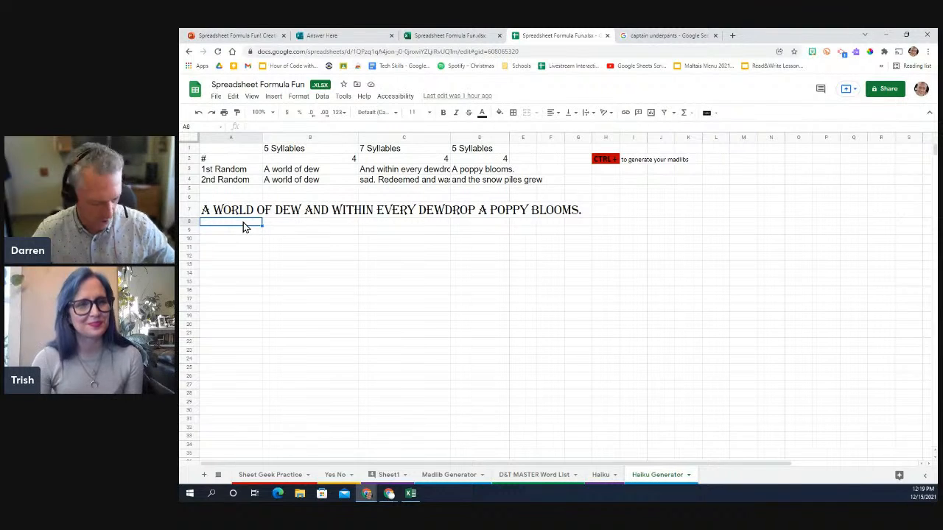
key("ctrl+alt+equal")
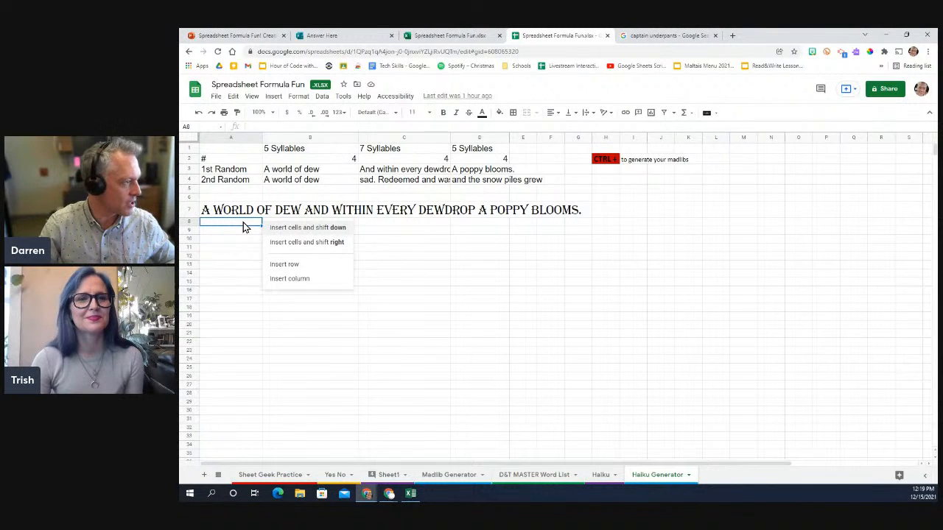
left_click(226, 224)
key("Delete")
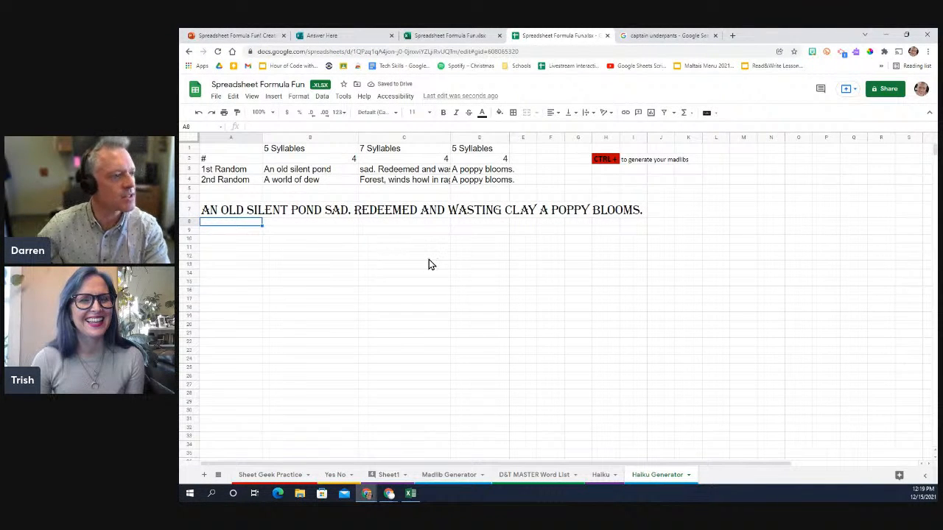
key("Delete")
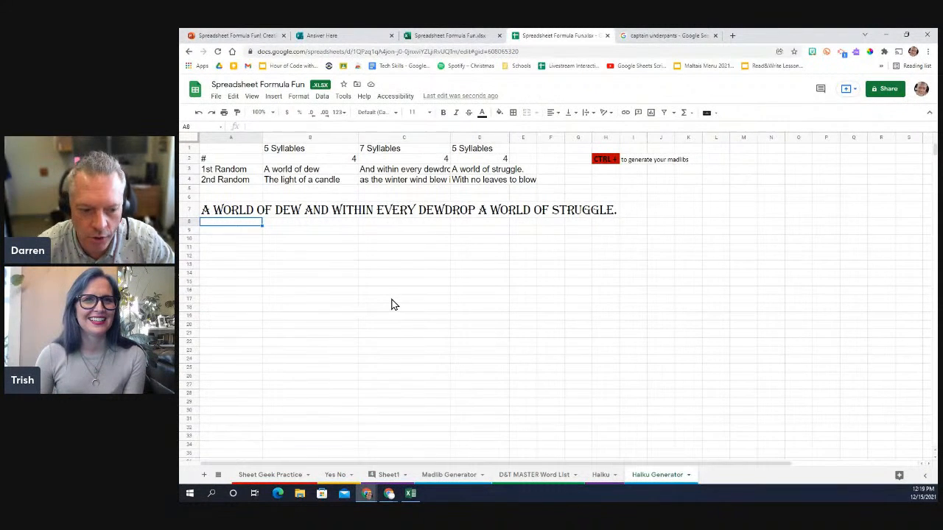
Recalculate the Haiku Generator several more times from empty cells below the poem to produce further random line combinations
key("ctrl+r")
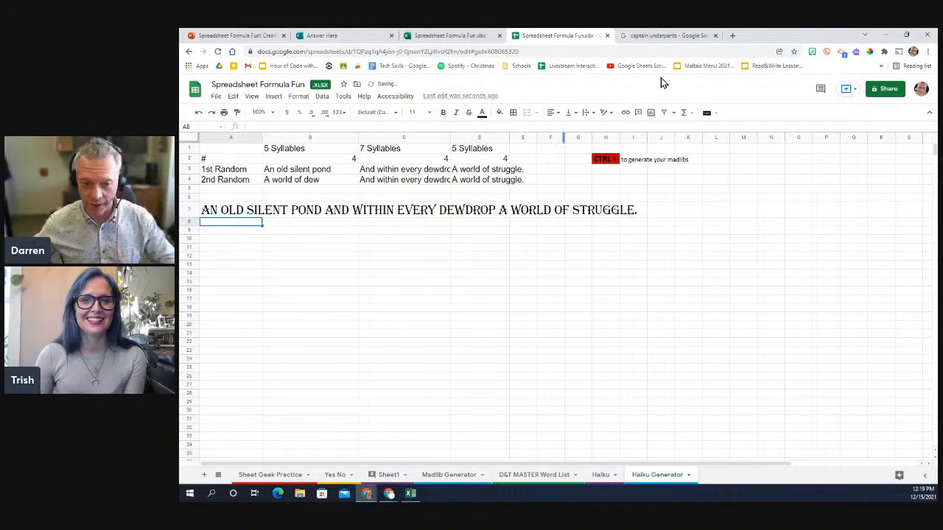
left_click(288, 248)
key("ctrl+r")
left_click(349, 240)
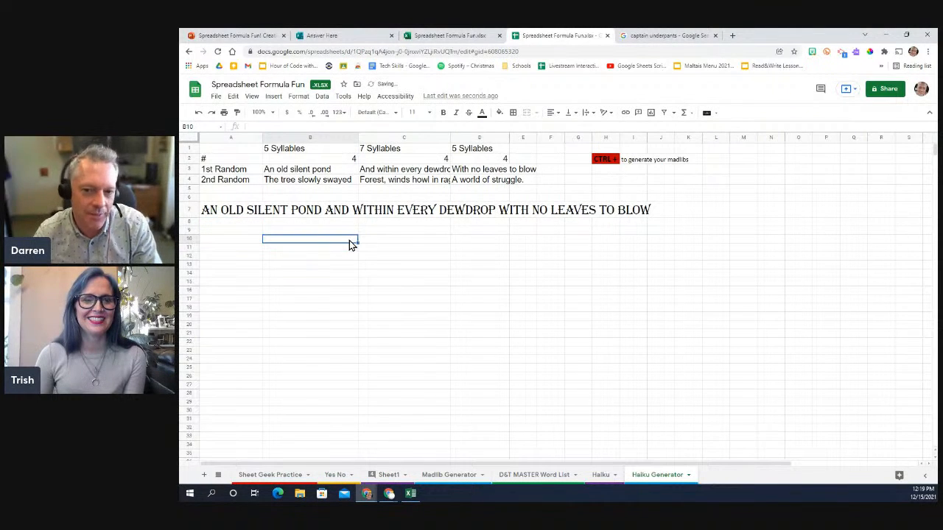
left_click(222, 233)
key("ctrl+r")
key("ctrl+r")
key("ctrl+r")
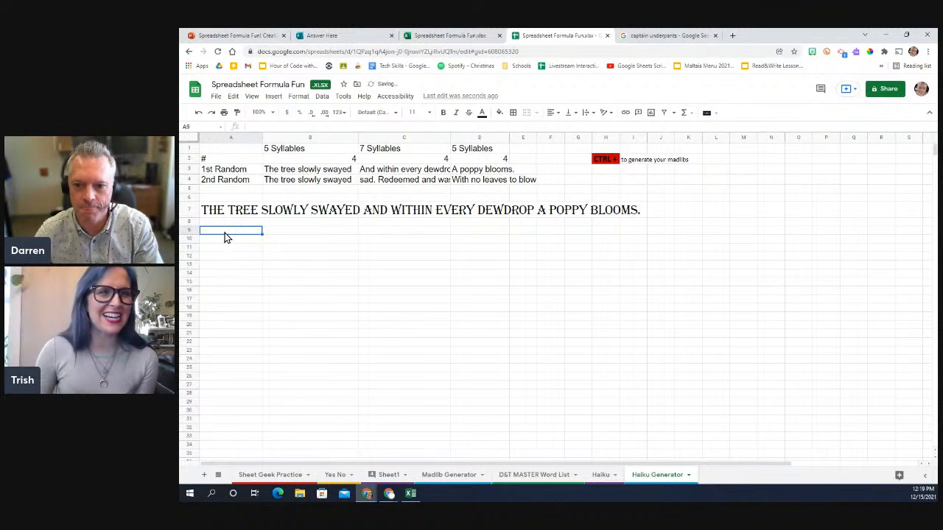
key("ctrl+r")
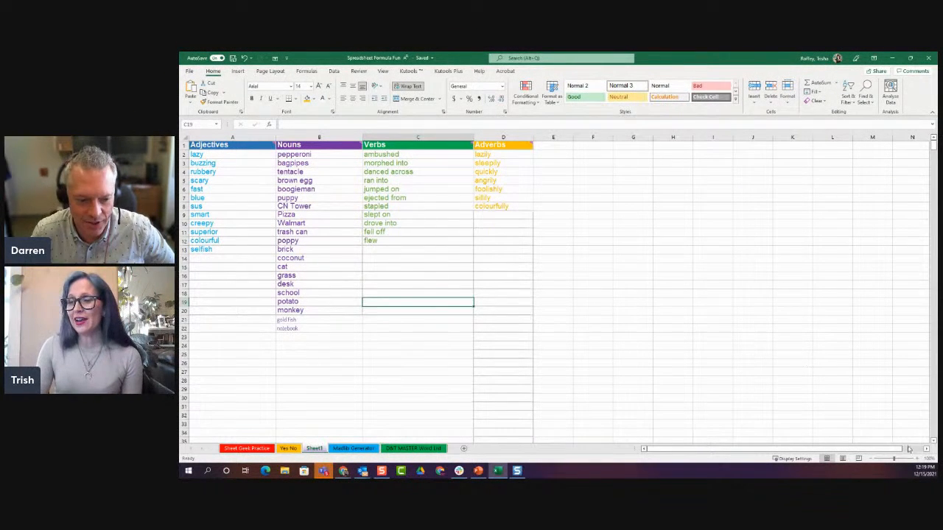
Switch to the PowerPoint deck and advance past "Time to Generate a Sentence!" to slide 16, which asks for sentences for a group story
left_click(478, 470)
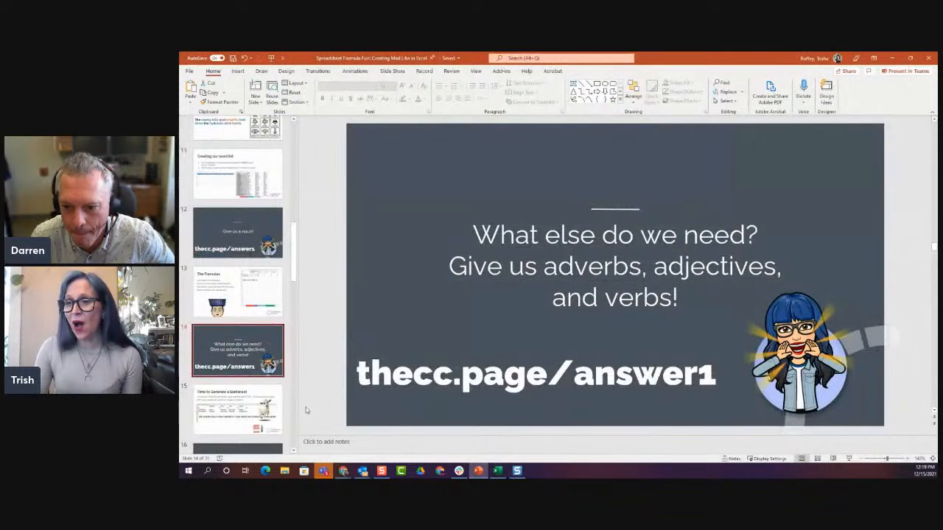
scroll(237, 368, "down", 3)
left_click(235, 334)
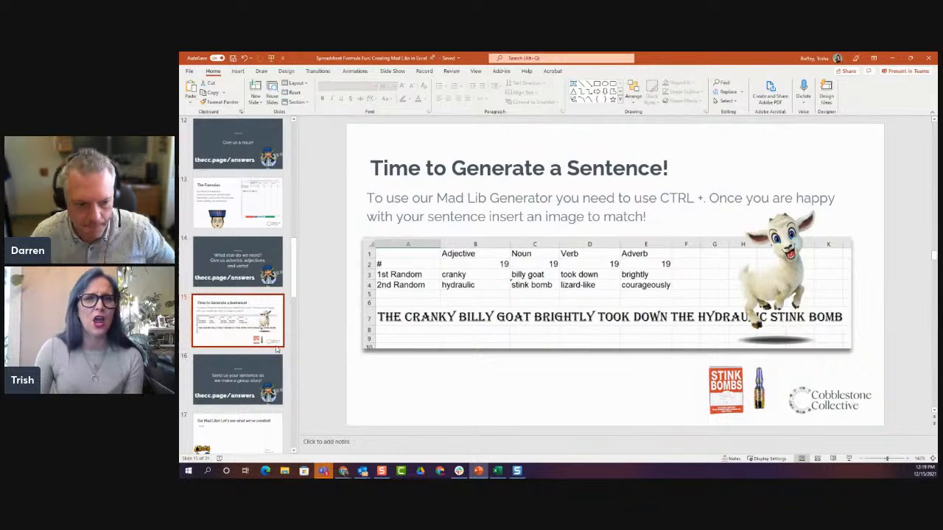
key("Down")
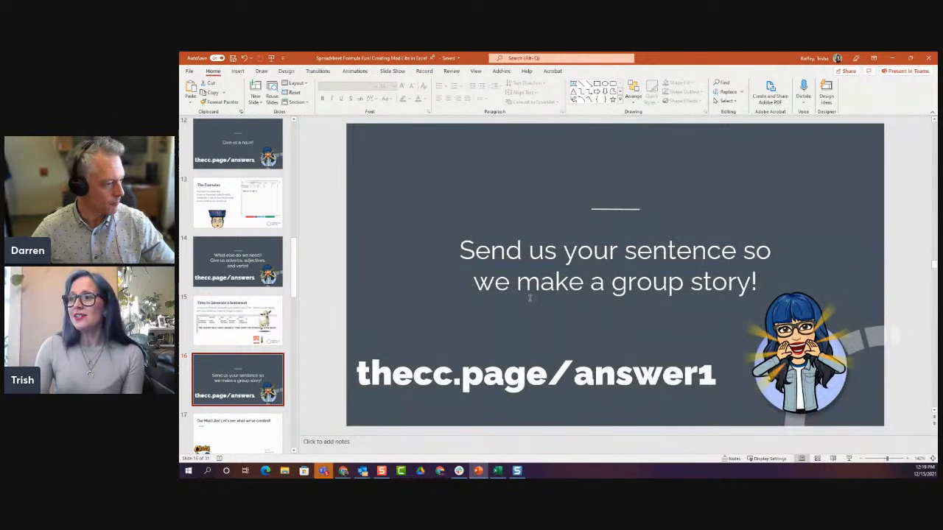